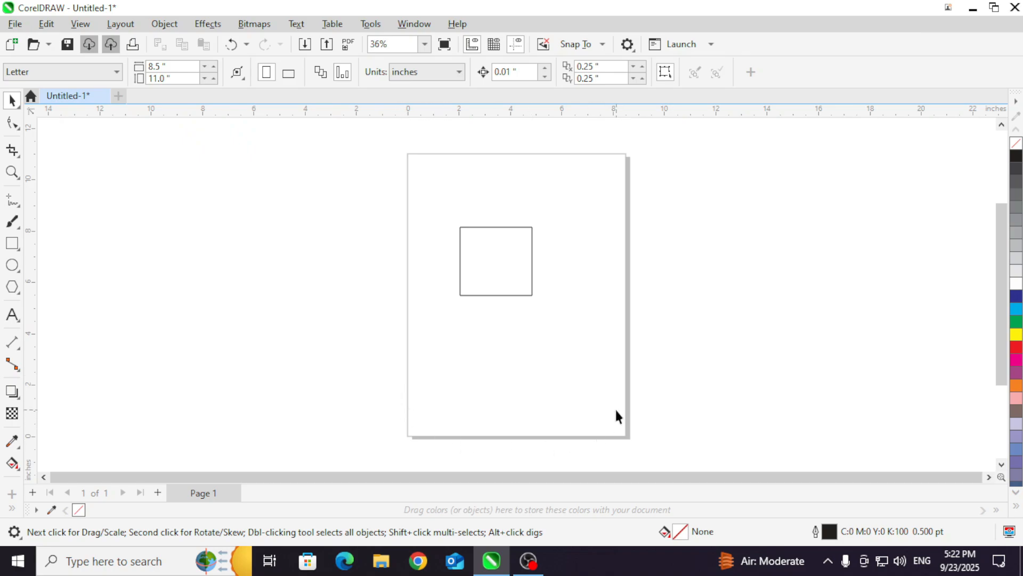
Step: Enlarge the rectangle to about 5.93 by 8.27 inches and reposition it slightly off-centre on the page
{"action": "left_click", "coordinate": [510, 259]}
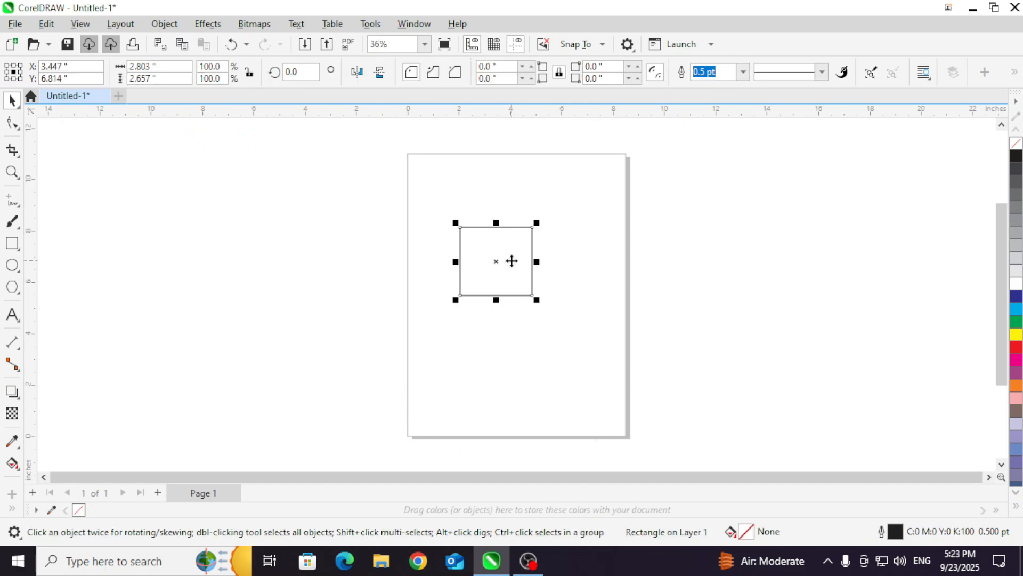
{"action": "left_click_drag", "start_coordinate": [498, 265], "coordinate": [509, 290]}
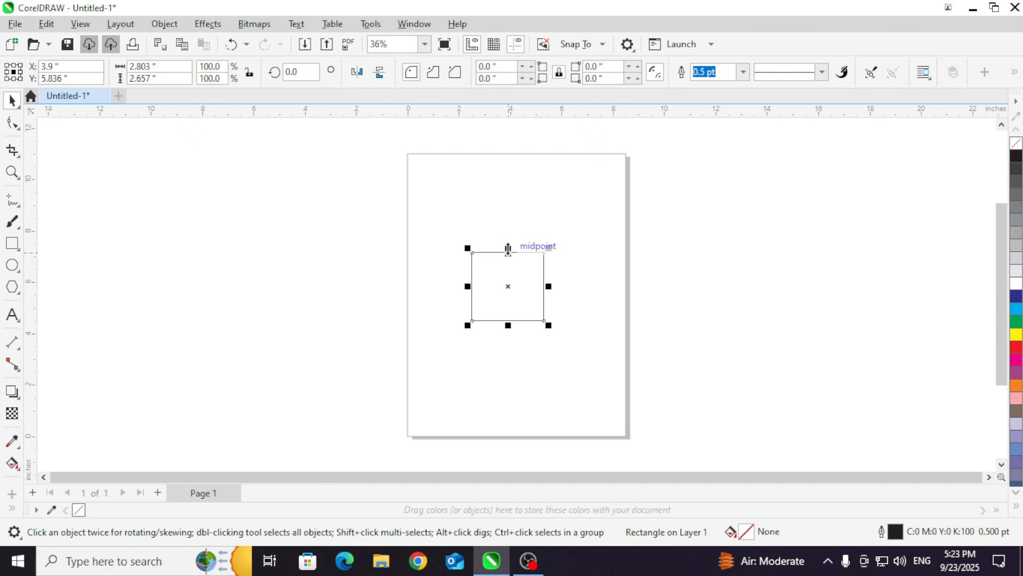
{"action": "left_click_drag", "start_coordinate": [508, 247], "coordinate": [502, 177]}
{"action": "left_click_drag", "start_coordinate": [470, 249], "coordinate": [414, 249]}
{"action": "left_click_drag", "start_coordinate": [544, 320], "coordinate": [613, 452]}
{"action": "mouse_move", "coordinate": [511, 396]}
{"action": "left_mouse_down"}
{"action": "mouse_move", "coordinate": [511, 417]}
{"action": "mouse_move", "coordinate": [510, 396]}
{"action": "left_mouse_up"}
{"action": "left_click_drag", "start_coordinate": [610, 285], "coordinate": [566, 283]}
{"action": "left_click_drag", "start_coordinate": [445, 225], "coordinate": [479, 234]}
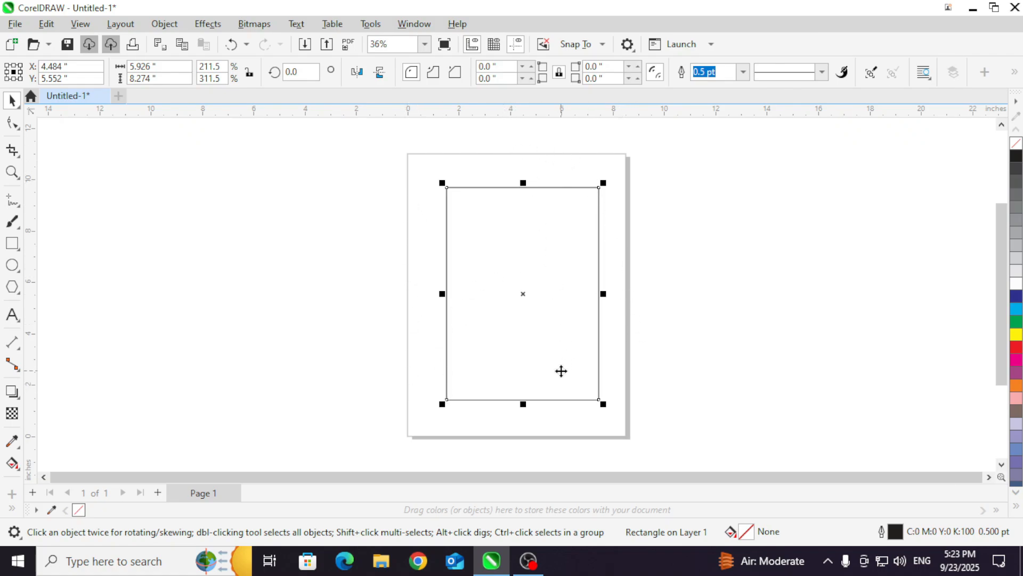
{"action": "mouse_move", "coordinate": [496, 238]}
{"action": "left_mouse_down"}
{"action": "mouse_move", "coordinate": [457, 240]}
{"action": "mouse_move", "coordinate": [478, 198]}
{"action": "mouse_move", "coordinate": [491, 253]}
{"action": "left_mouse_up"}
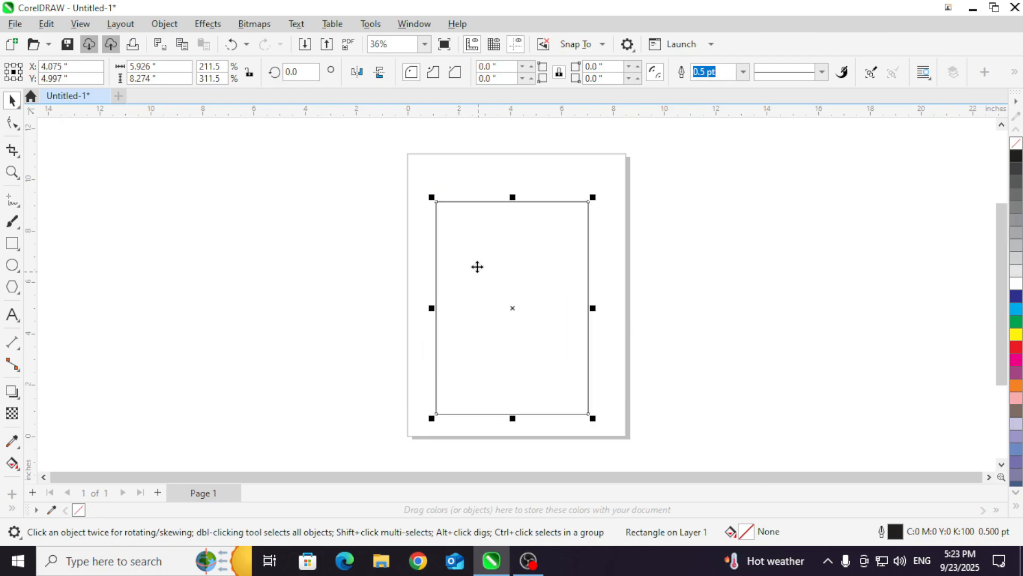
Step: Center the rectangle on the page both horizontally and vertically
{"action": "left_click", "coordinate": [164, 24]}
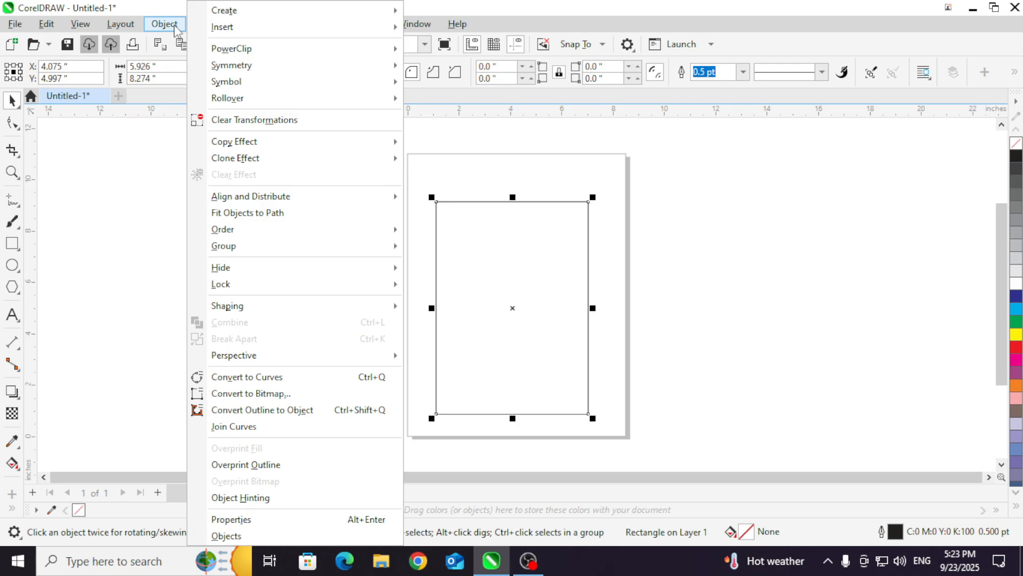
{"action": "mouse_move", "coordinate": [281, 198]}
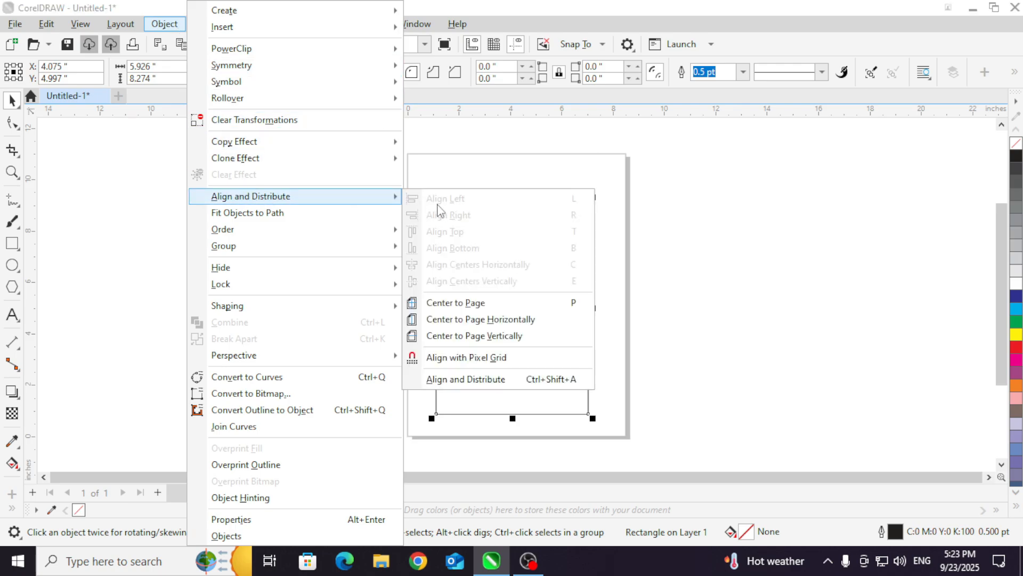
{"action": "left_click", "coordinate": [484, 306]}
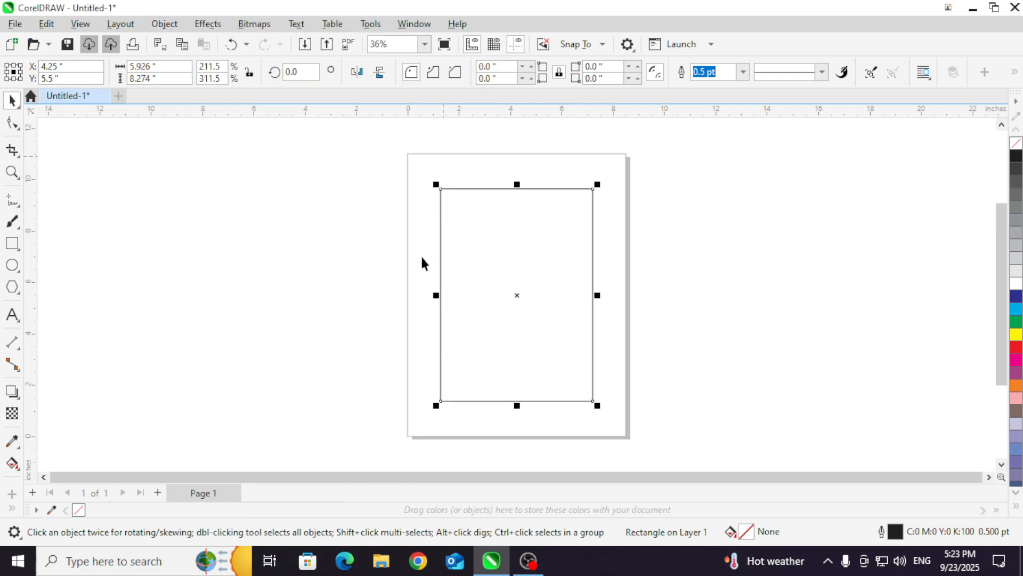
Step: Move the rectangle off the page to its right, and draw a cyan-filled ellipse about 4.09 by 3.68 inches to the page's left
{"action": "left_click_drag", "start_coordinate": [493, 262], "coordinate": [765, 270]}
{"action": "left_click", "coordinate": [12, 263]}
{"action": "left_click_drag", "start_coordinate": [248, 183], "coordinate": [355, 281]}
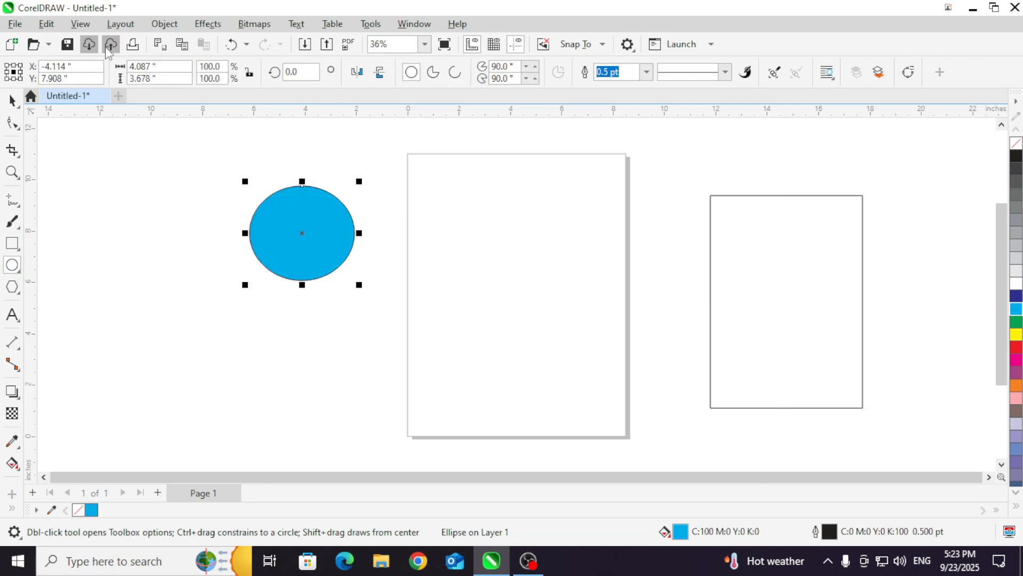
Step: Center the cyan ellipse on the page in both directions
{"action": "left_click", "coordinate": [165, 23]}
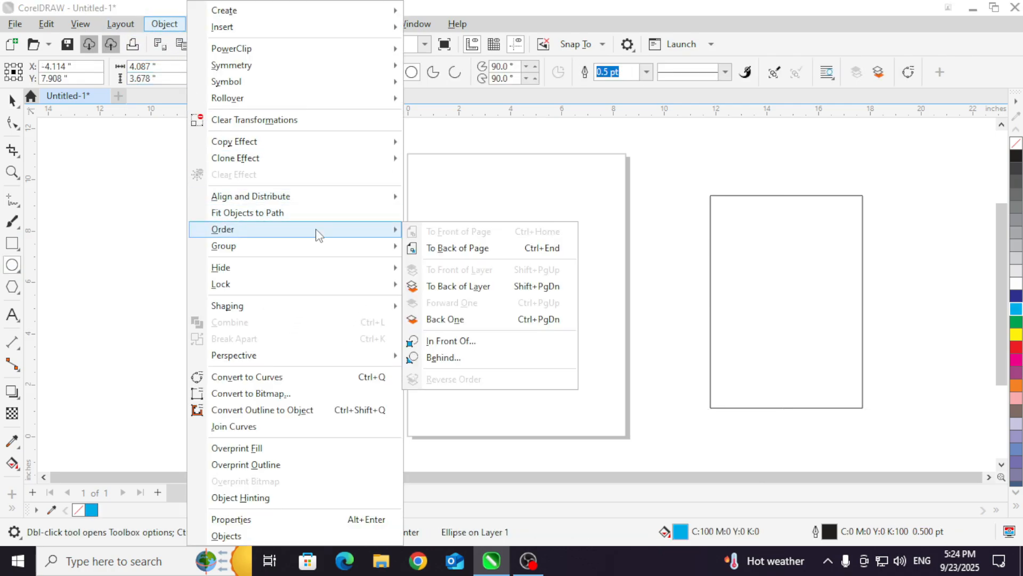
{"action": "mouse_move", "coordinate": [369, 200]}
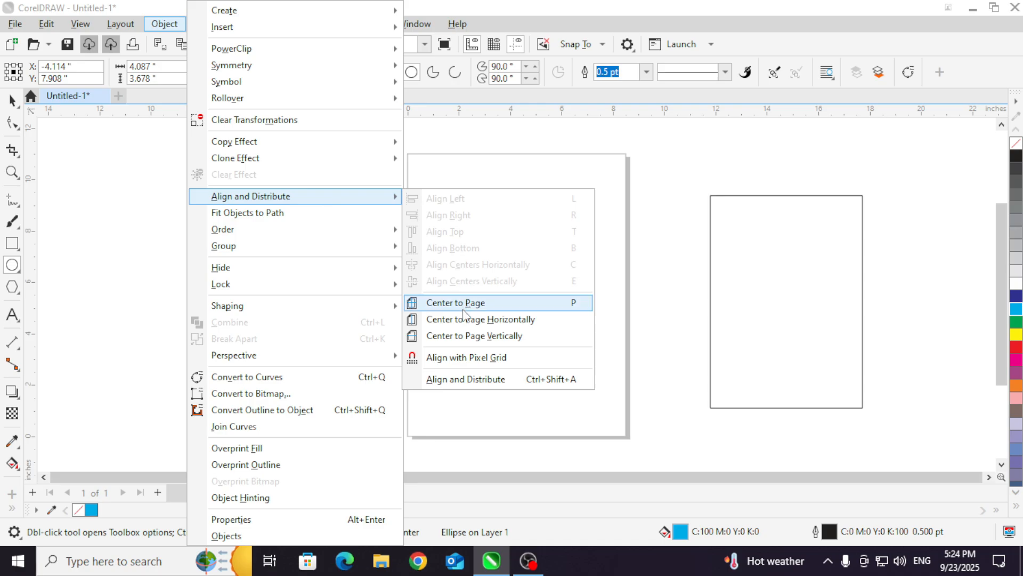
{"action": "left_click", "coordinate": [461, 303]}
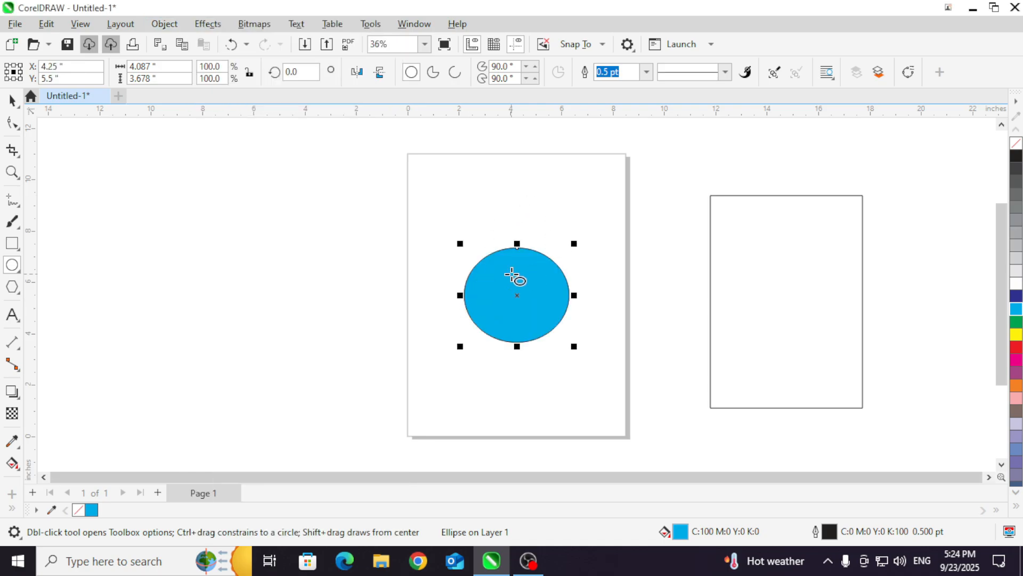
Step: Center the large rectangle on the page so it surrounds the cyan ellipse
{"action": "key", "text": "space"}
{"action": "left_click", "coordinate": [753, 241]}
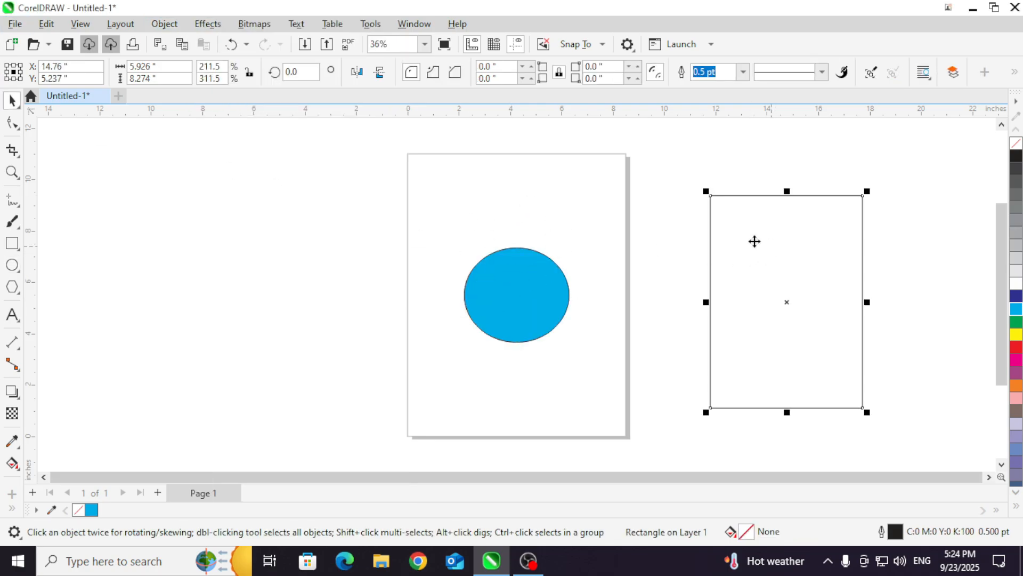
{"action": "left_click", "coordinate": [176, 26]}
{"action": "mouse_move", "coordinate": [298, 196]}
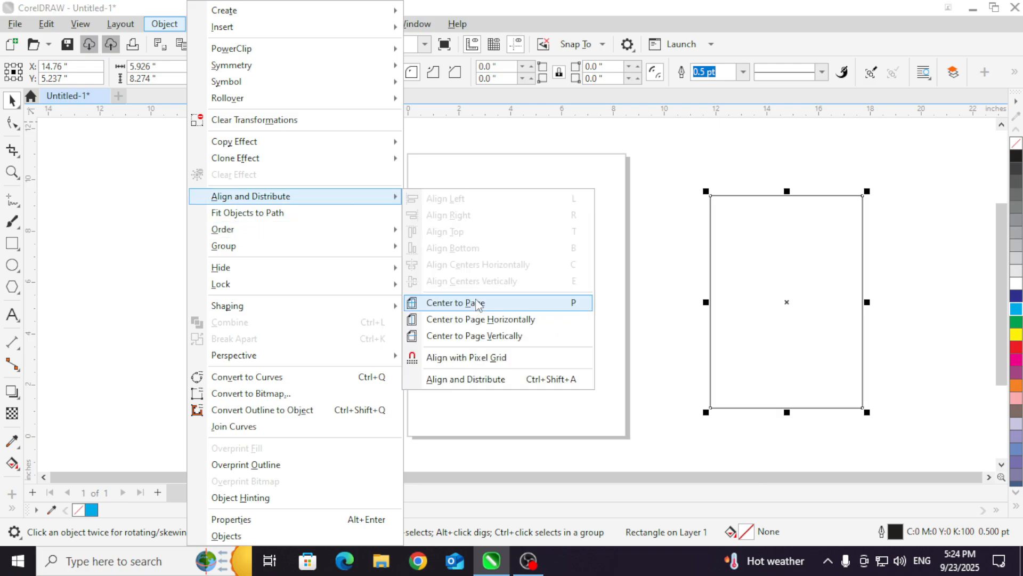
{"action": "left_click", "coordinate": [478, 305]}
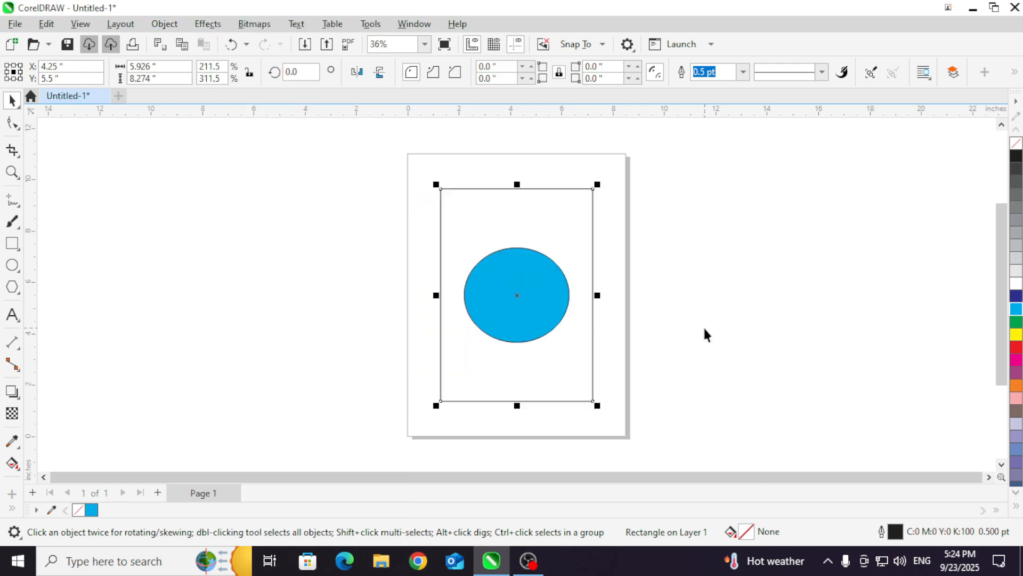
{"action": "left_click", "coordinate": [164, 23]}
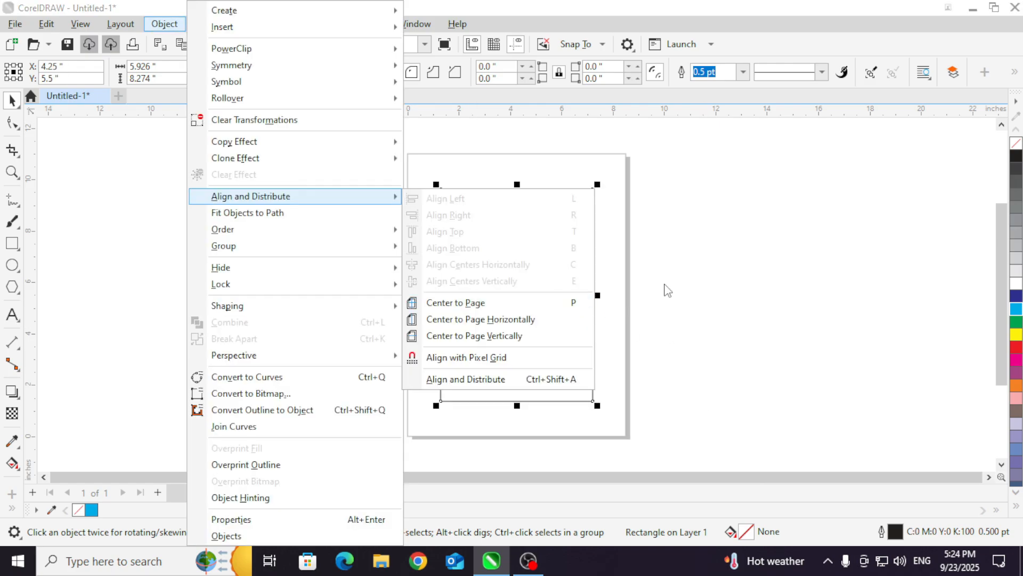
{"action": "left_click", "coordinate": [668, 290]}
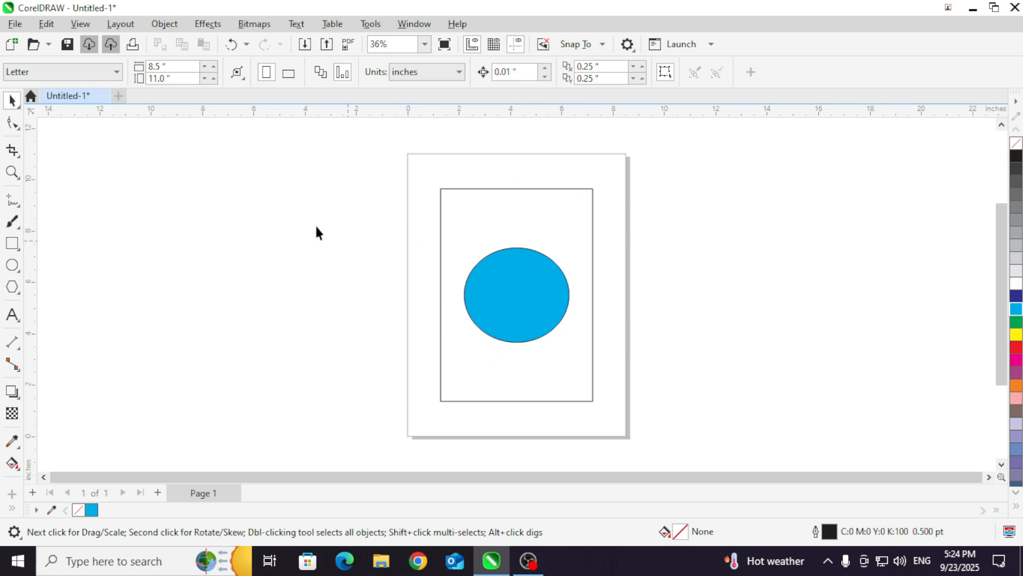
Step: Draw a five-sided polygon about 2.94 by 2.64 inches to the left of the page and fill it with yellow
{"action": "left_click", "coordinate": [12, 286]}
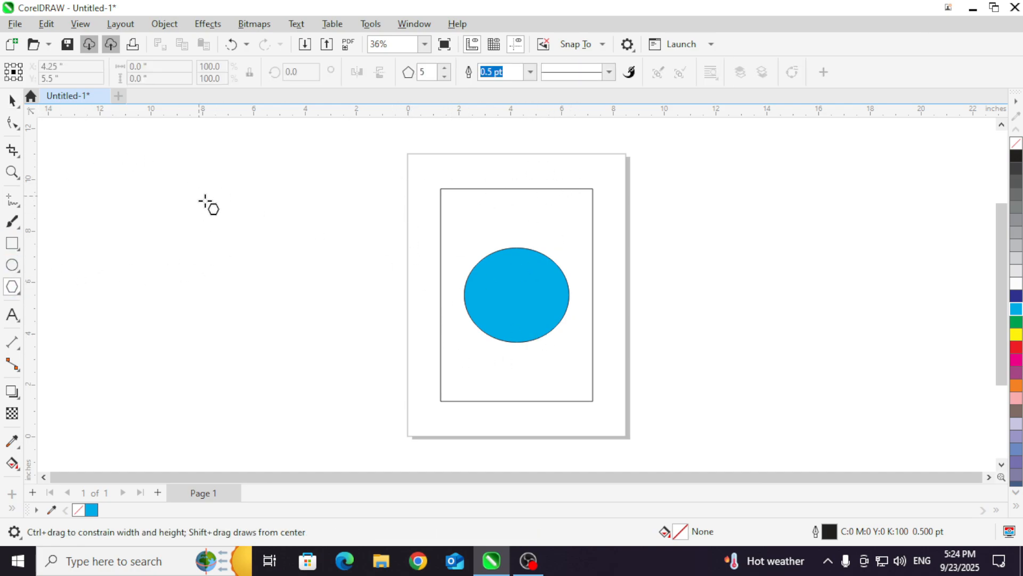
{"action": "left_click_drag", "start_coordinate": [199, 196], "coordinate": [277, 271]}
{"action": "left_click", "coordinate": [12, 100]}
{"action": "left_click", "coordinate": [1016, 335]}
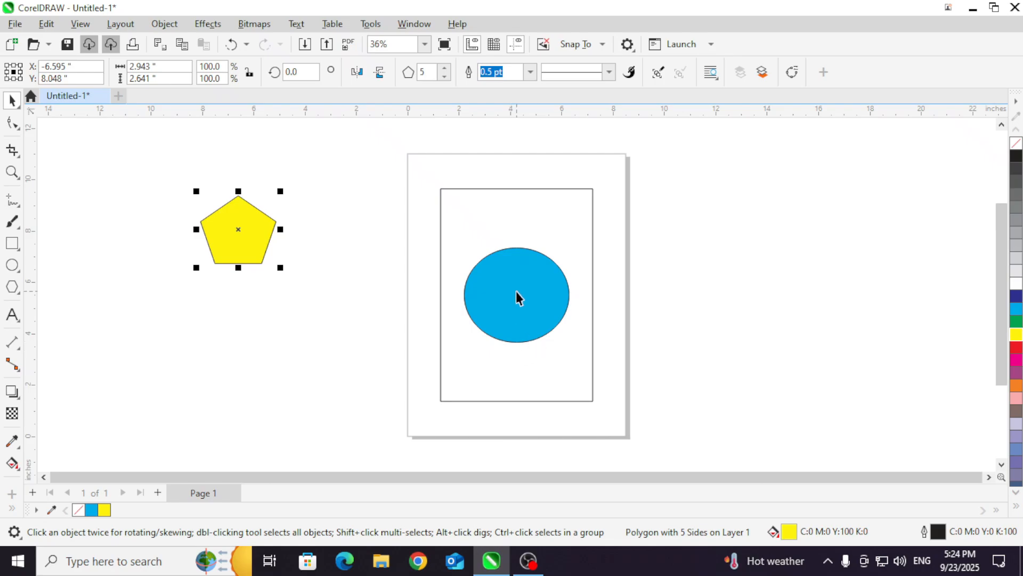
Step: Center the yellow pentagon on the page over the ellipse, leaving nothing selected
{"action": "left_click", "coordinate": [164, 23]}
{"action": "mouse_move", "coordinate": [354, 198]}
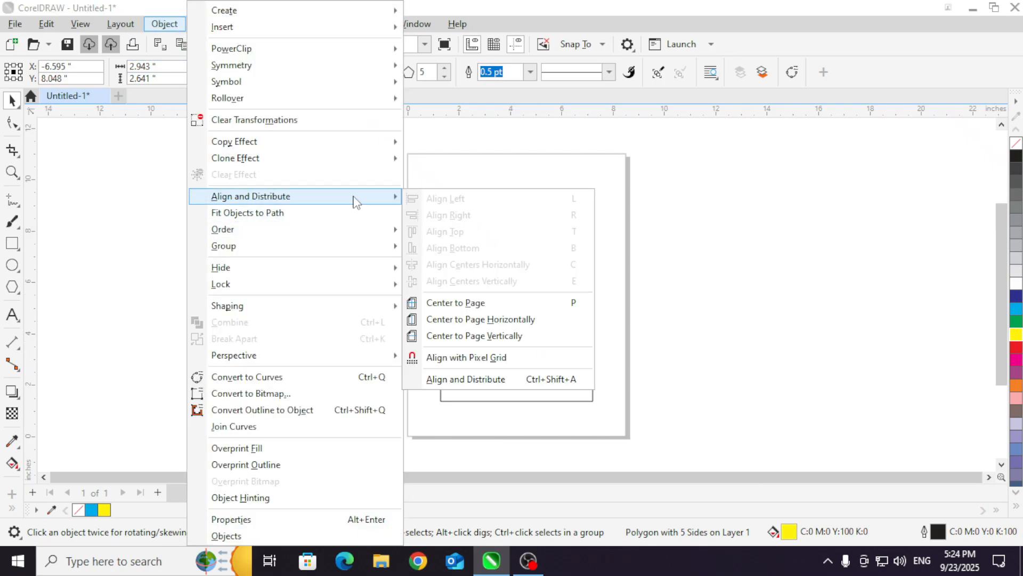
{"action": "left_click", "coordinate": [478, 303]}
{"action": "left_click", "coordinate": [327, 267]}
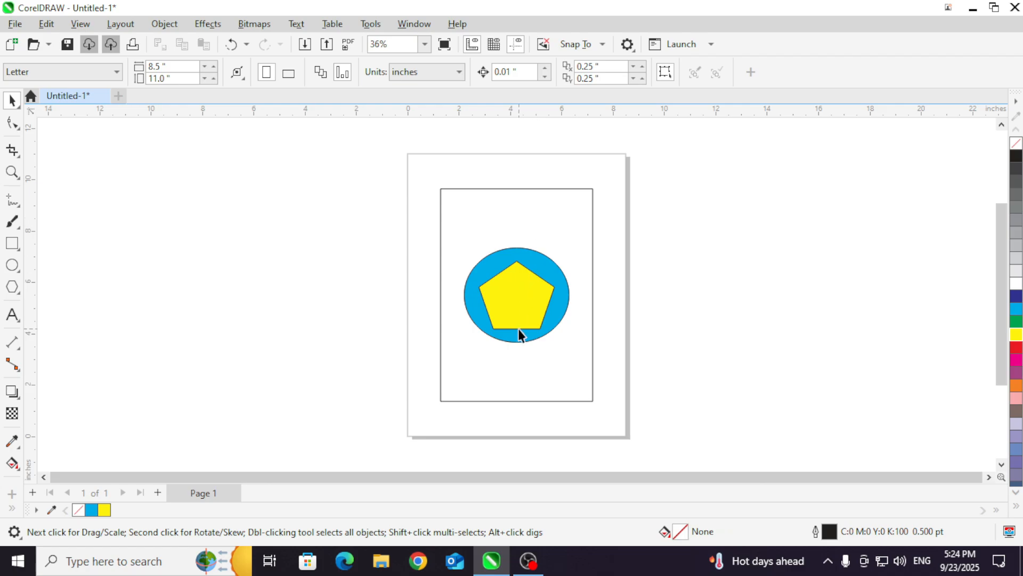
Step: Move the pentagon and ellipse off the page to its left and the rectangle off the page to its right
{"action": "left_click_drag", "start_coordinate": [518, 326], "coordinate": [324, 356]}
{"action": "left_click_drag", "start_coordinate": [496, 270], "coordinate": [269, 230]}
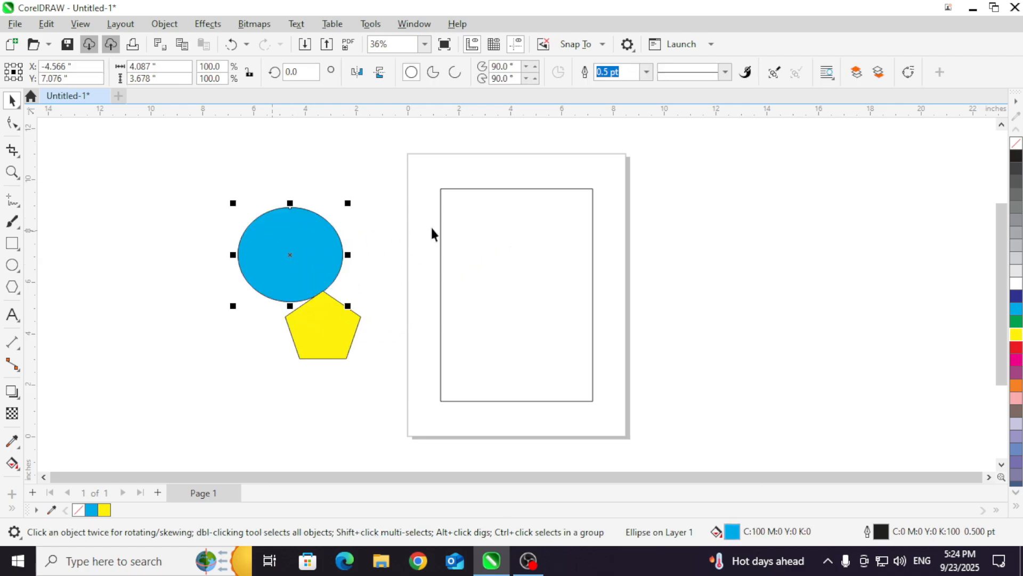
{"action": "left_click_drag", "start_coordinate": [493, 244], "coordinate": [692, 216]}
Step: Center the rectangle on the page horizontally only, using Center to Page Horizontally
{"action": "key", "text": "alt+o"}
{"action": "mouse_move", "coordinate": [290, 200]}
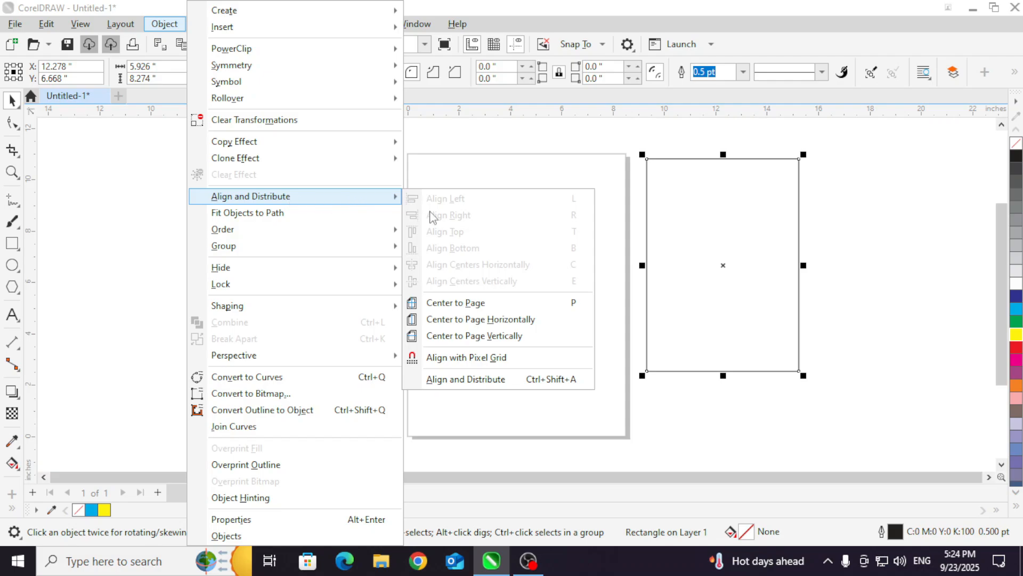
{"action": "left_click", "coordinate": [501, 320]}
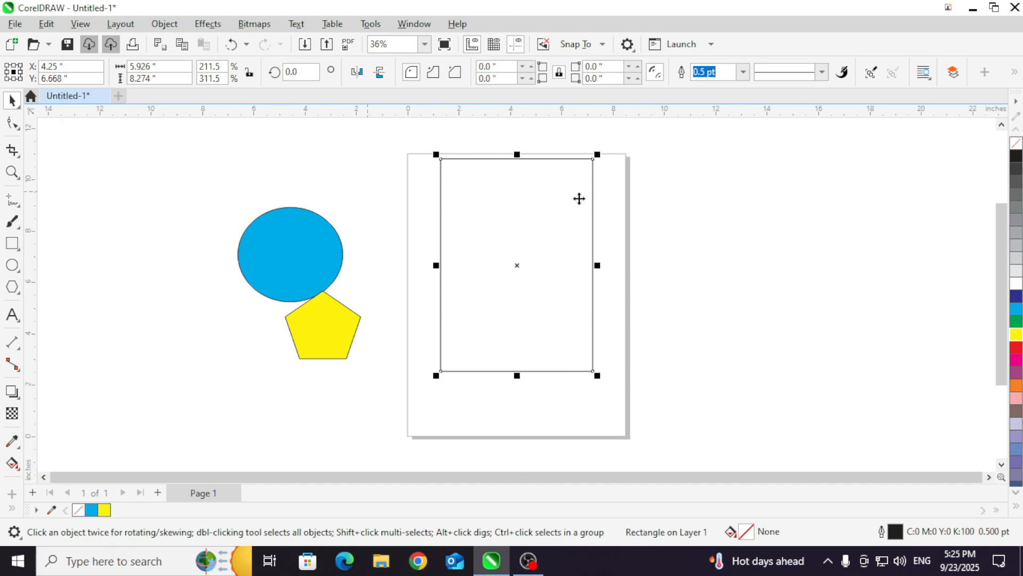
Step: Move the cyan ellipse higher beside the page and align it with Center to Page Vertically
{"action": "left_click", "coordinate": [293, 255]}
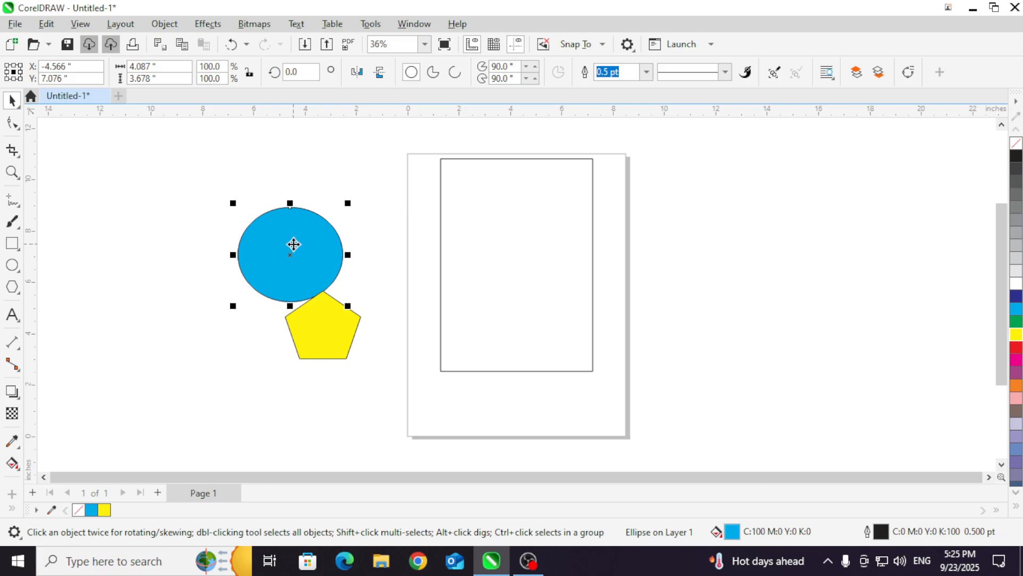
{"action": "left_click", "coordinate": [162, 25]}
{"action": "left_click", "coordinate": [137, 197]}
{"action": "left_click_drag", "start_coordinate": [310, 259], "coordinate": [315, 181]}
{"action": "left_click", "coordinate": [164, 23]}
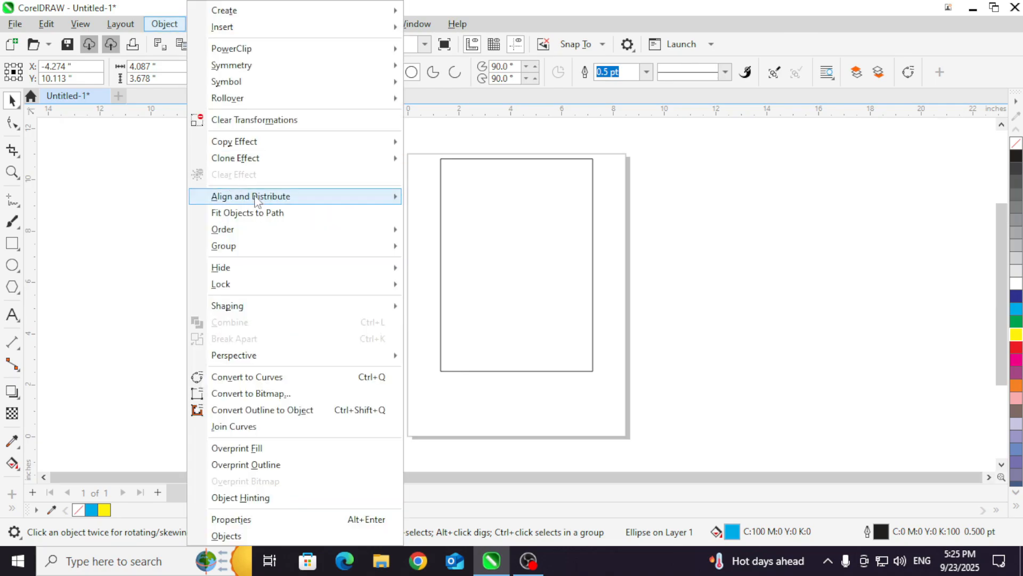
{"action": "mouse_move", "coordinate": [299, 196]}
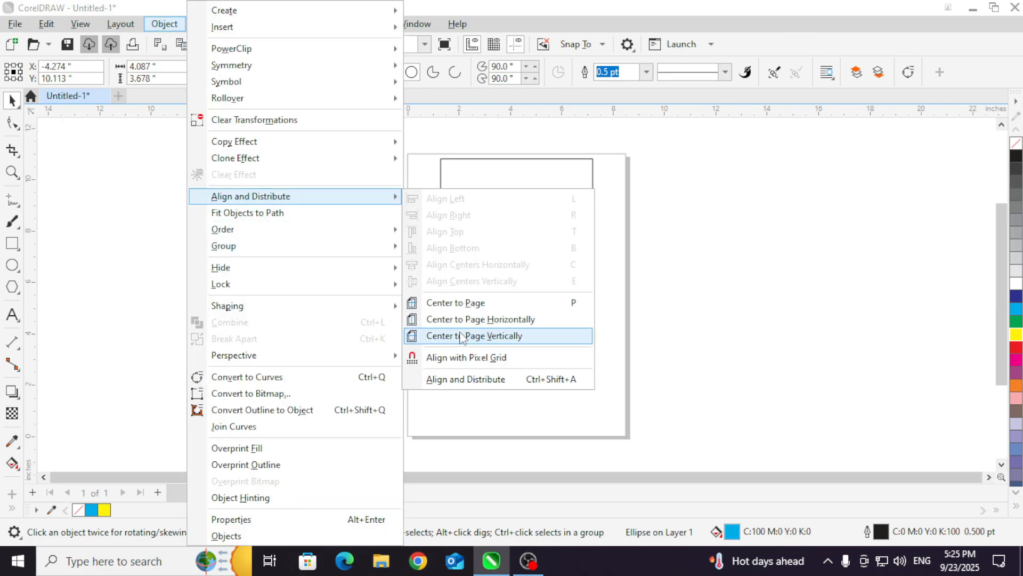
{"action": "left_click", "coordinate": [482, 337]}
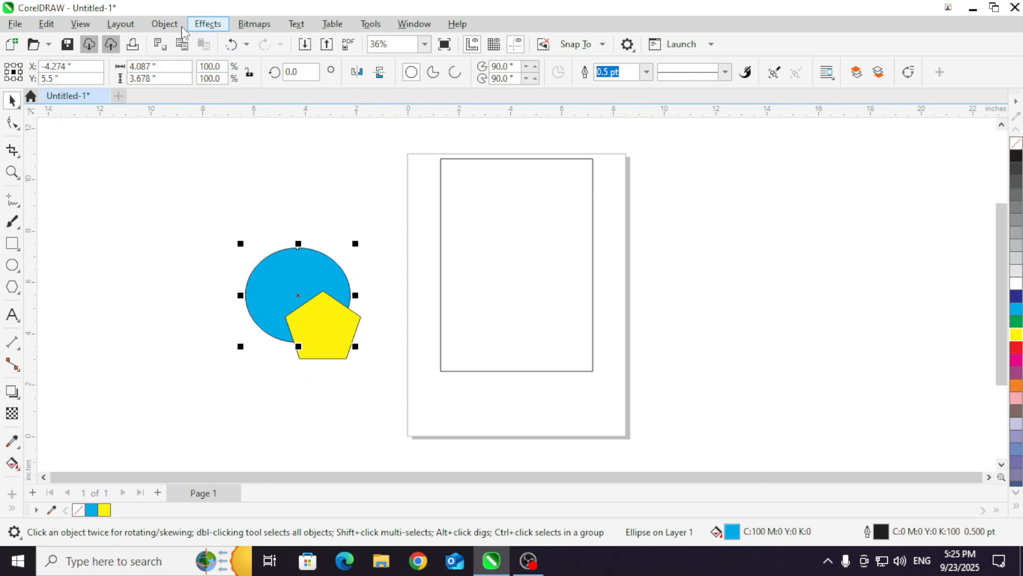
{"action": "left_click", "coordinate": [165, 24]}
{"action": "mouse_move", "coordinate": [320, 197]}
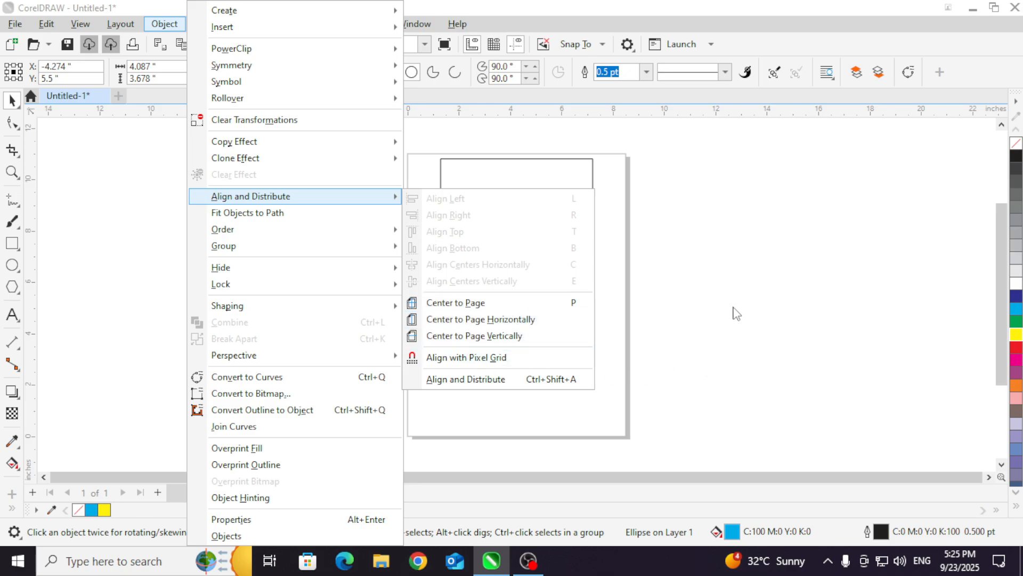
{"action": "left_click", "coordinate": [735, 313]}
Step: Select the rectangle, ellipse and pentagon together and center them horizontally on the page
{"action": "left_click_drag", "start_coordinate": [194, 126], "coordinate": [678, 432]}
{"action": "left_click", "coordinate": [165, 31]}
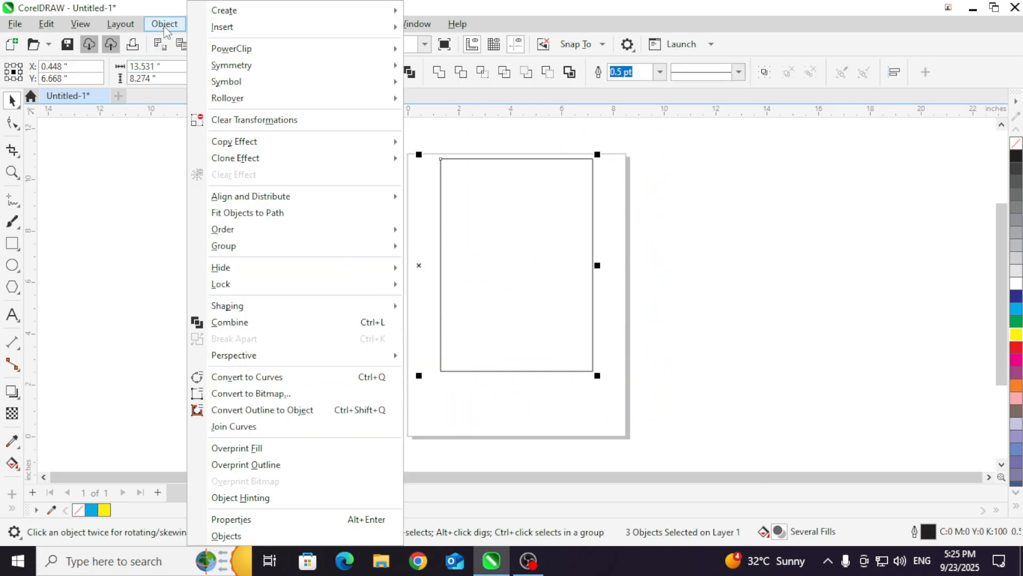
{"action": "mouse_move", "coordinate": [286, 235]}
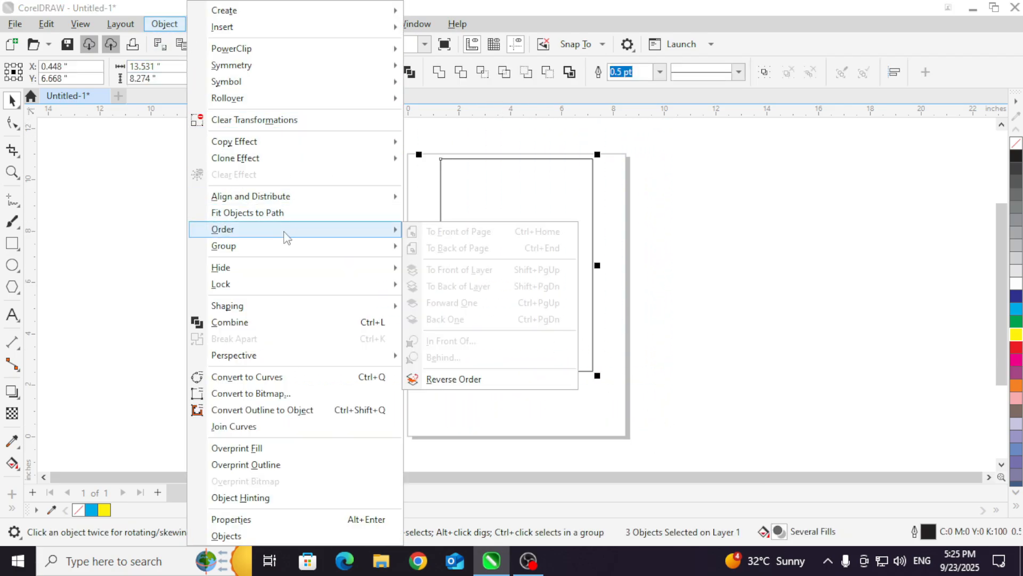
{"action": "mouse_move", "coordinate": [299, 196]}
{"action": "left_click", "coordinate": [482, 319]}
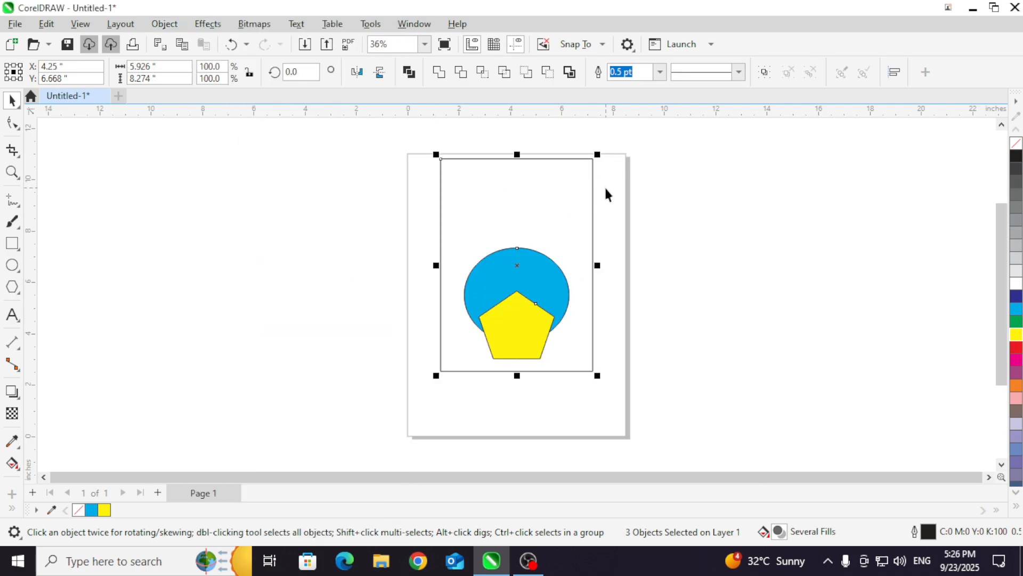
Step: Center the three selected shapes vertically on the page
{"action": "left_click", "coordinate": [161, 29]}
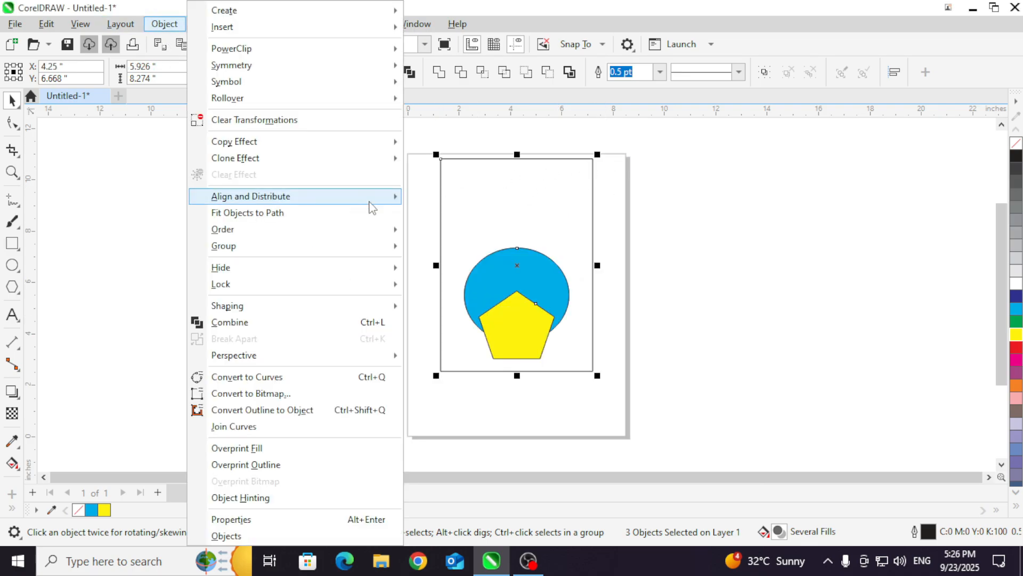
{"action": "mouse_move", "coordinate": [366, 202]}
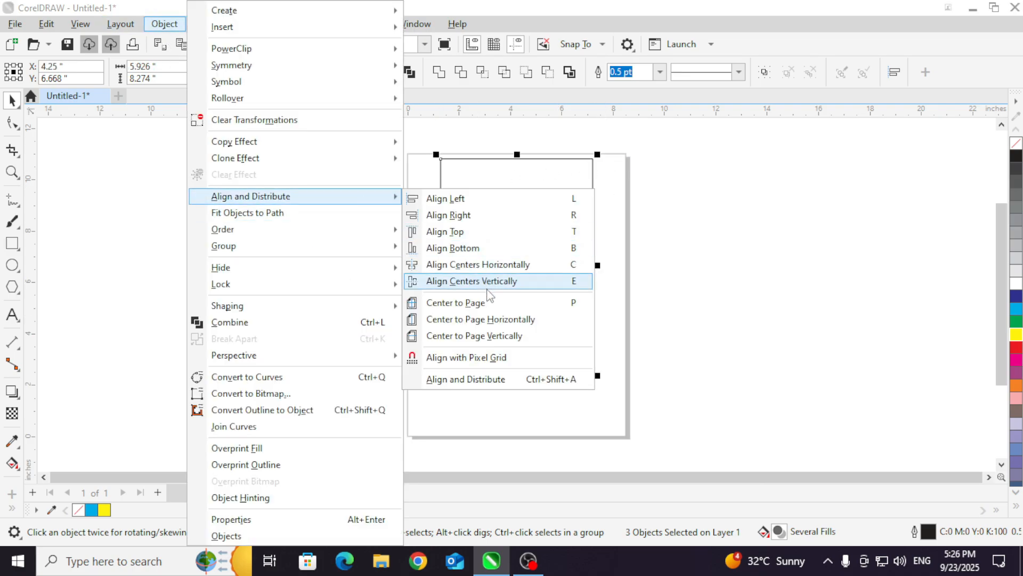
{"action": "left_click", "coordinate": [487, 336]}
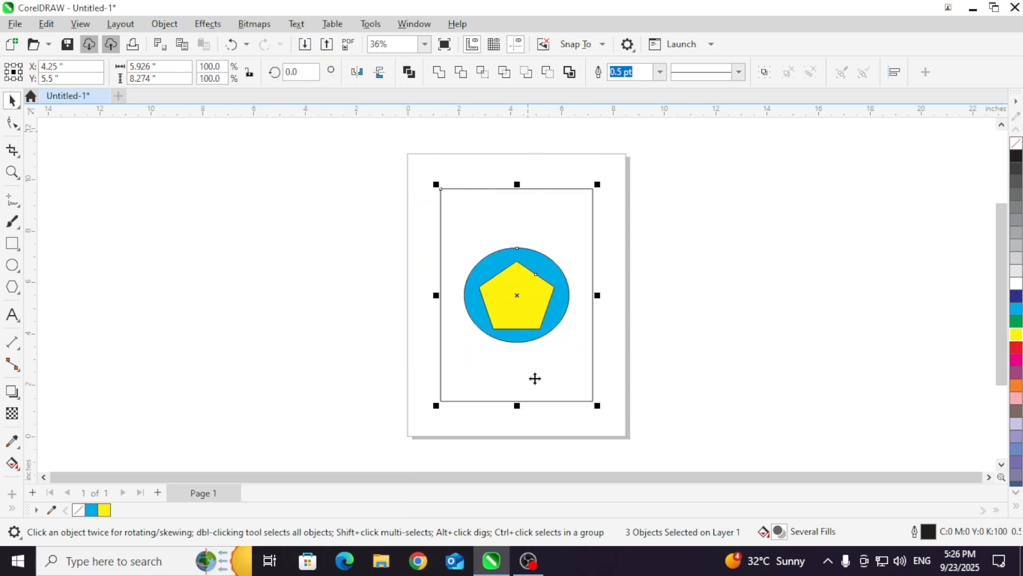
{"action": "left_click", "coordinate": [164, 23]}
{"action": "mouse_move", "coordinate": [331, 206]}
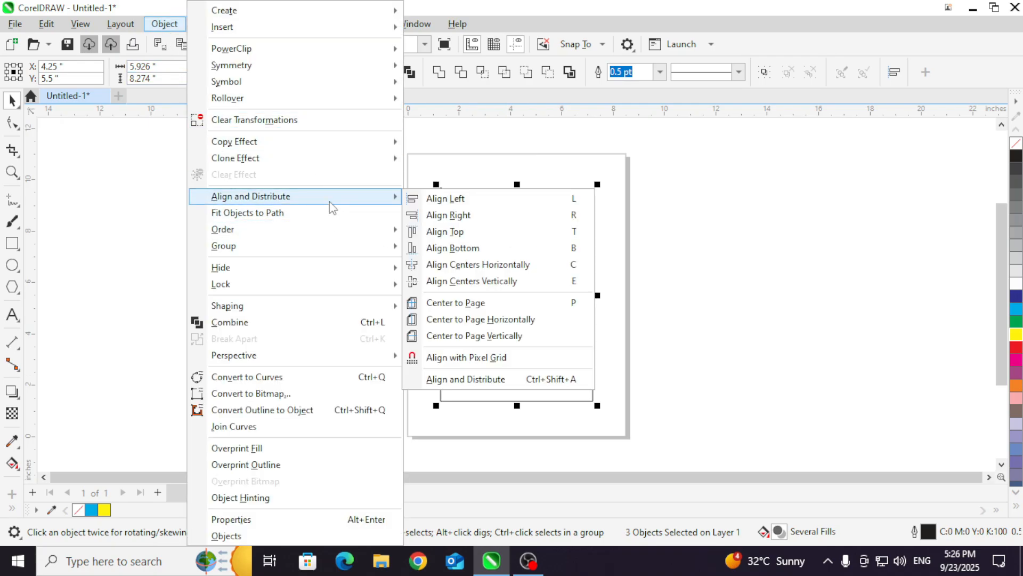
{"action": "left_click", "coordinate": [680, 272]}
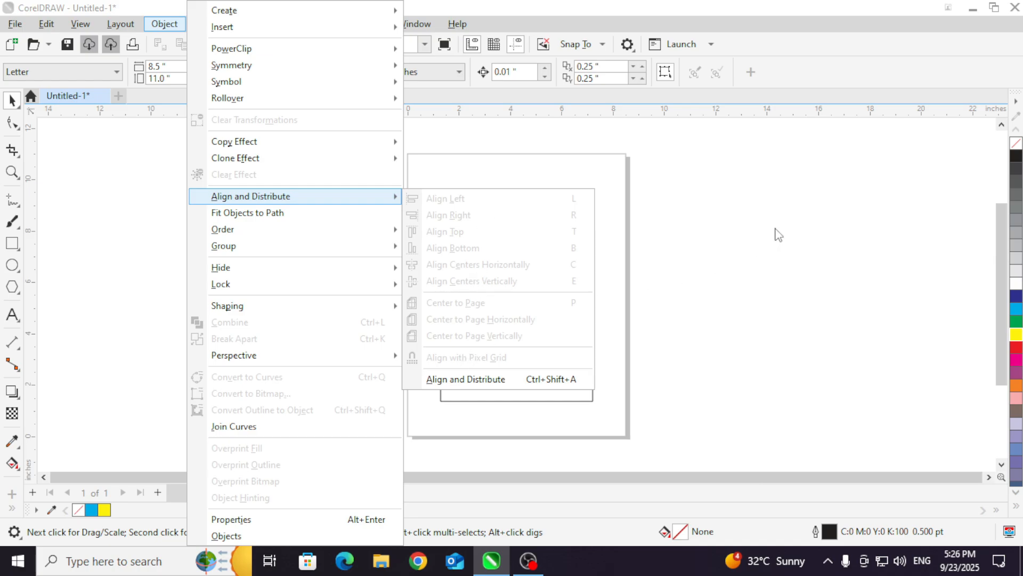
{"action": "left_click", "coordinate": [171, 175]}
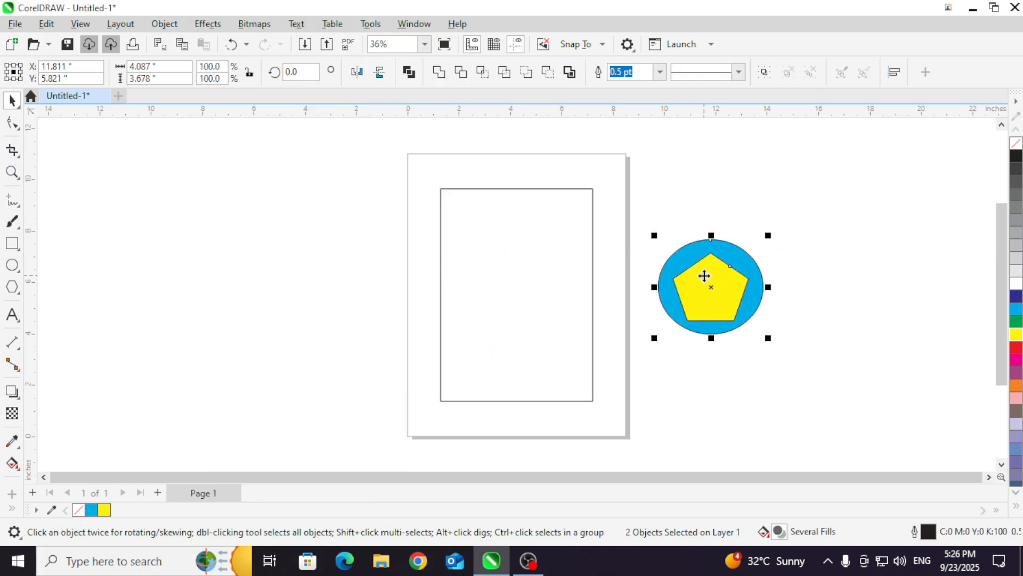
Step: Move the ellipse and pentagon together beside the page and shorten the rectangle from below to a height of about 5.67 in
{"action": "left_click", "coordinate": [704, 276]}
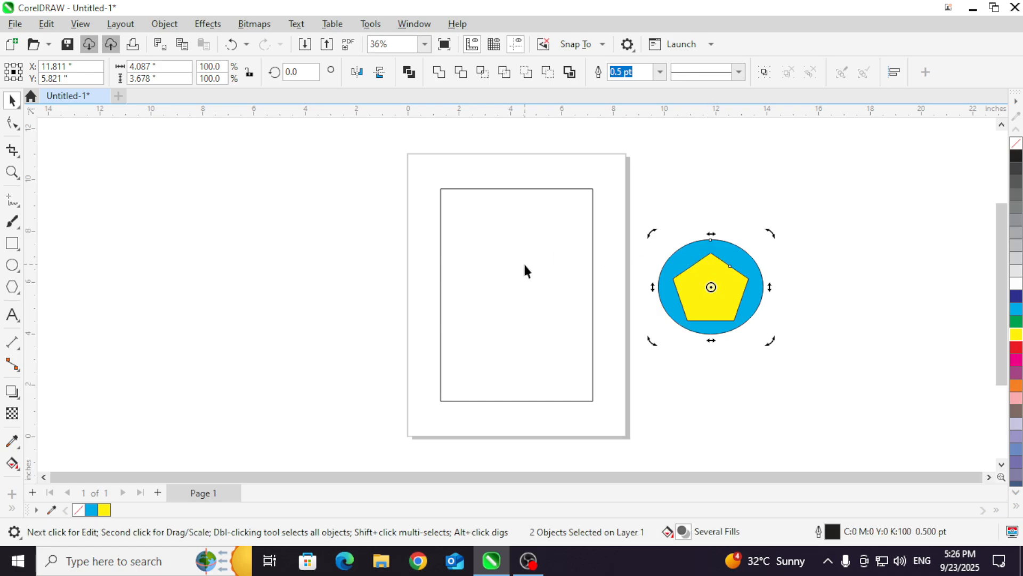
{"action": "left_click", "coordinate": [520, 400]}
{"action": "left_click_drag", "start_coordinate": [517, 406], "coordinate": [506, 339]}
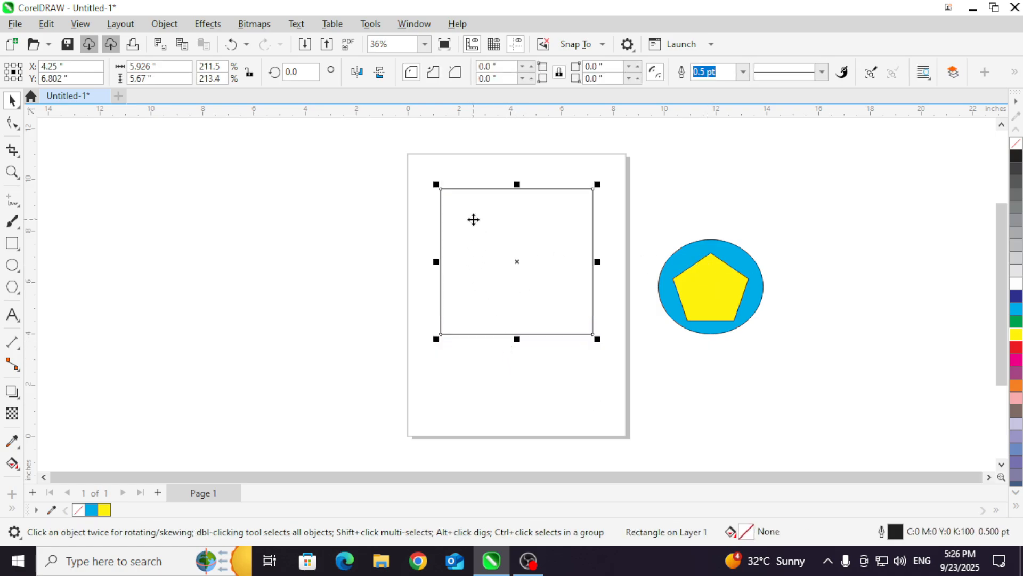
{"action": "left_click", "coordinate": [164, 23]}
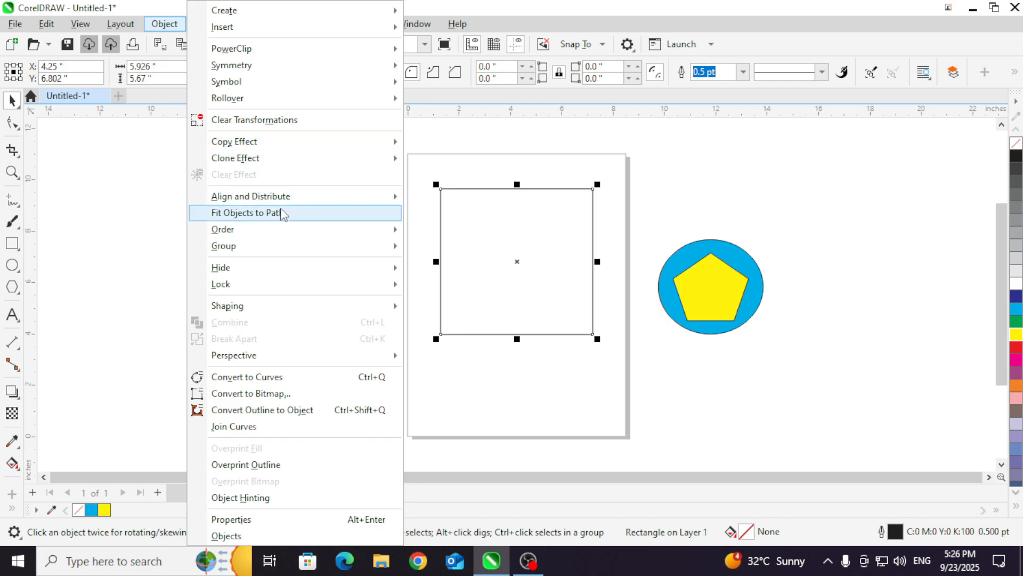
{"action": "mouse_move", "coordinate": [293, 198]}
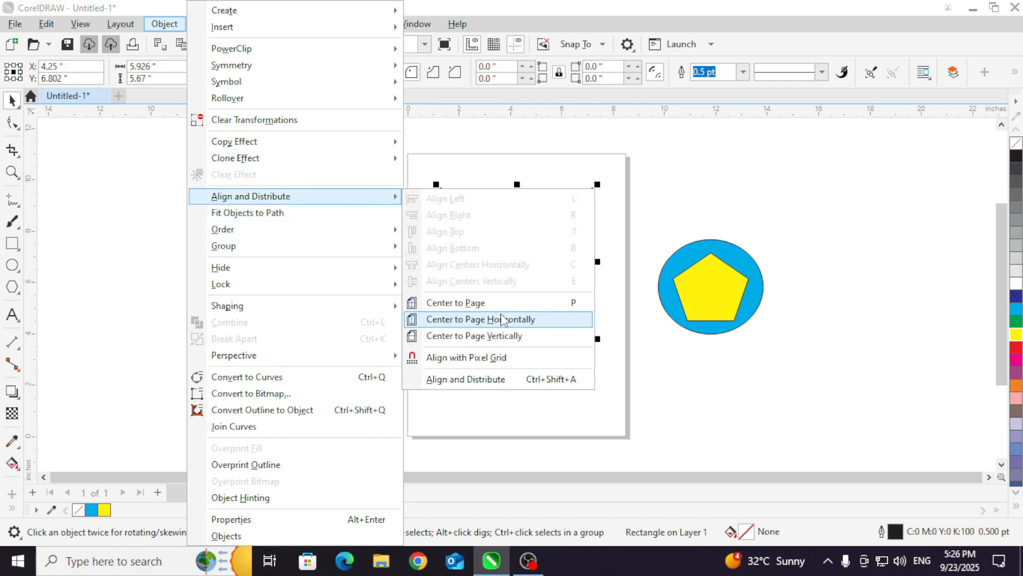
{"action": "left_click", "coordinate": [650, 199]}
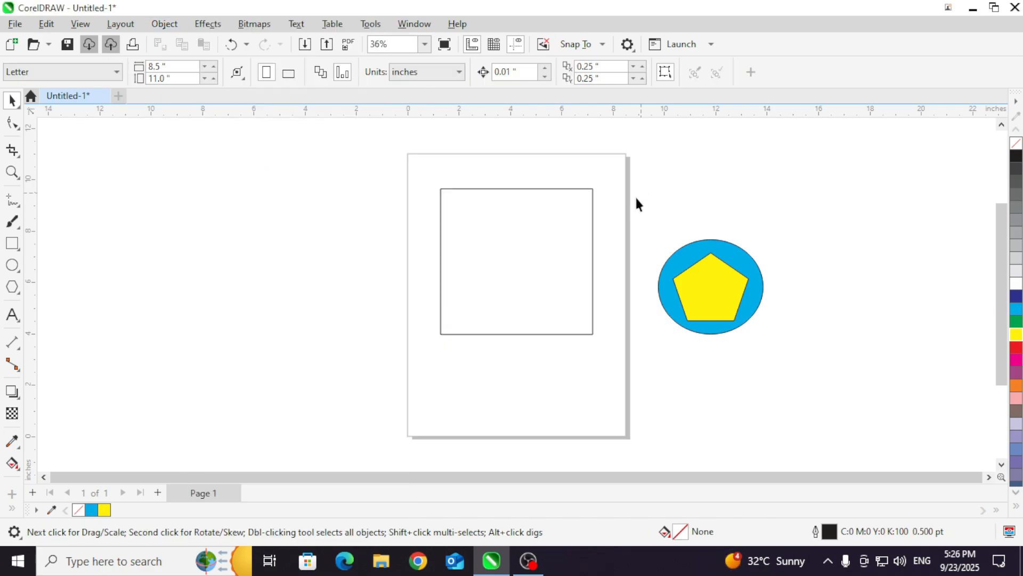
Step: Move the yellow pentagon off the ellipse, farther away from the page, and fill the rectangle with pink
{"action": "left_click", "coordinate": [637, 248]}
{"action": "left_click_drag", "start_coordinate": [715, 271], "coordinate": [822, 237]}
{"action": "left_click", "coordinate": [487, 228]}
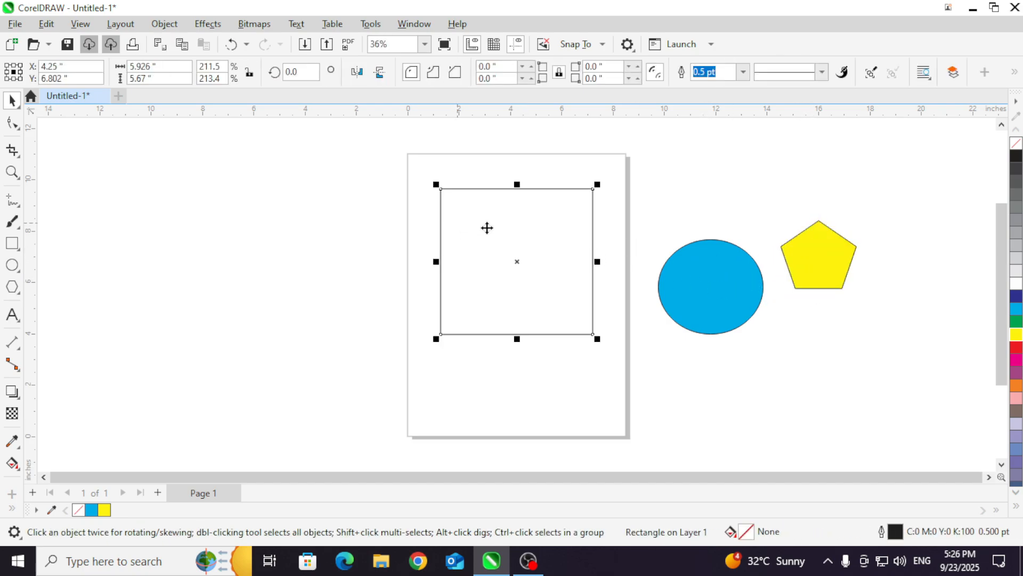
{"action": "left_click", "coordinate": [1016, 398]}
Step: Move the ellipse onto the pink rectangle, scale it to about 2.23 × 2.01 in, and place it near the rectangle's lower-right corner
{"action": "left_click_drag", "start_coordinate": [746, 299], "coordinate": [563, 282]}
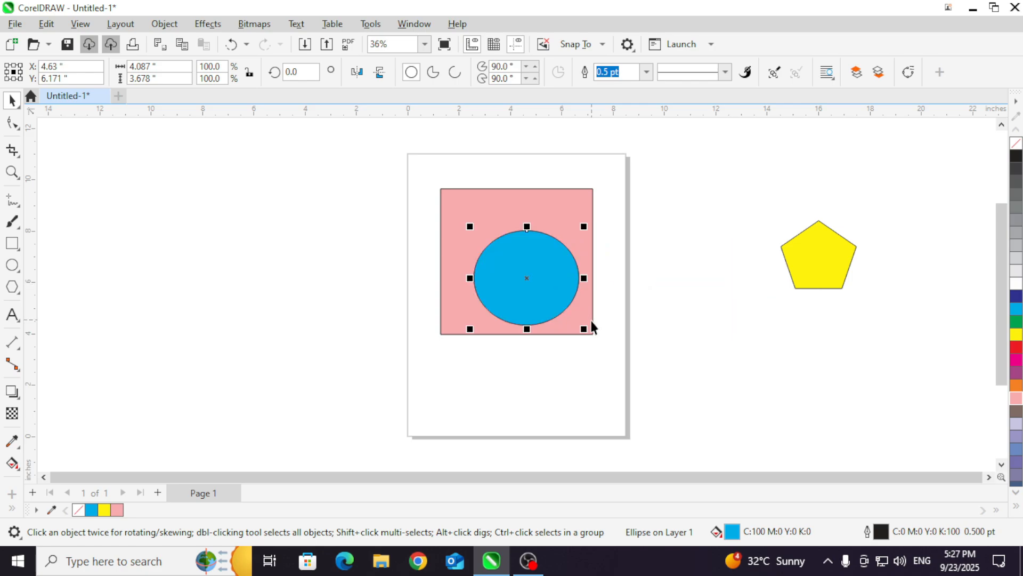
{"action": "left_click_drag", "start_coordinate": [586, 329], "coordinate": [526, 274]}
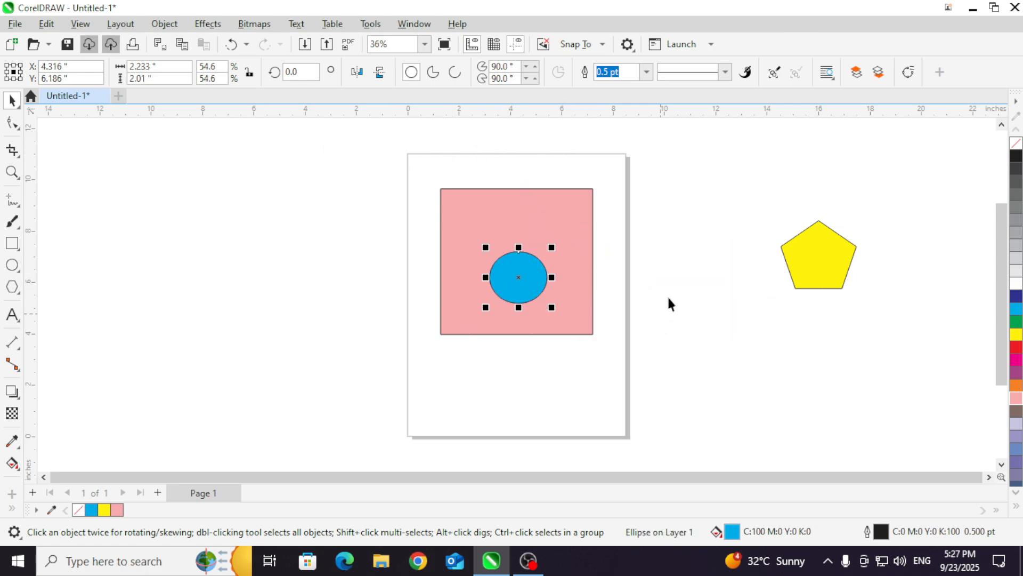
{"action": "left_click_drag", "start_coordinate": [513, 284], "coordinate": [548, 320]}
Step: Select the pink rectangle and the ellipse together and align their left edges with Align Left
{"action": "left_click_drag", "start_coordinate": [431, 163], "coordinate": [636, 403]}
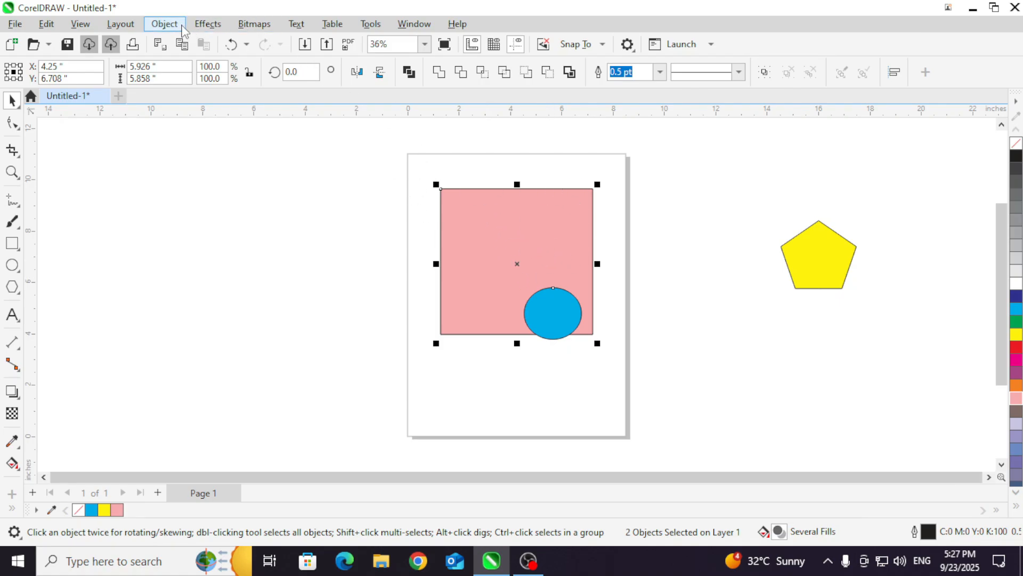
{"action": "left_click", "coordinate": [164, 23]}
{"action": "mouse_move", "coordinate": [267, 202]}
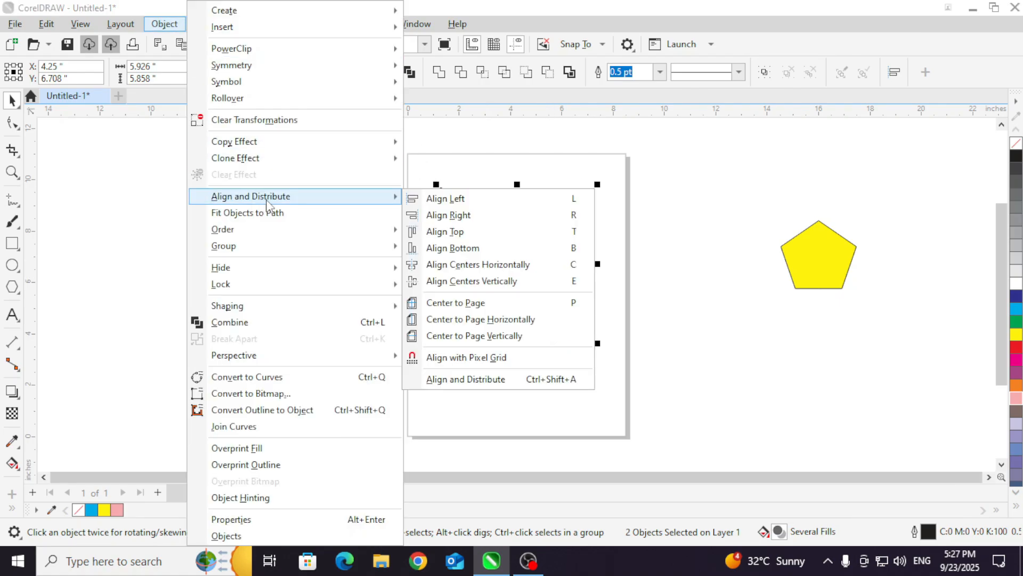
{"action": "left_click", "coordinate": [454, 205]}
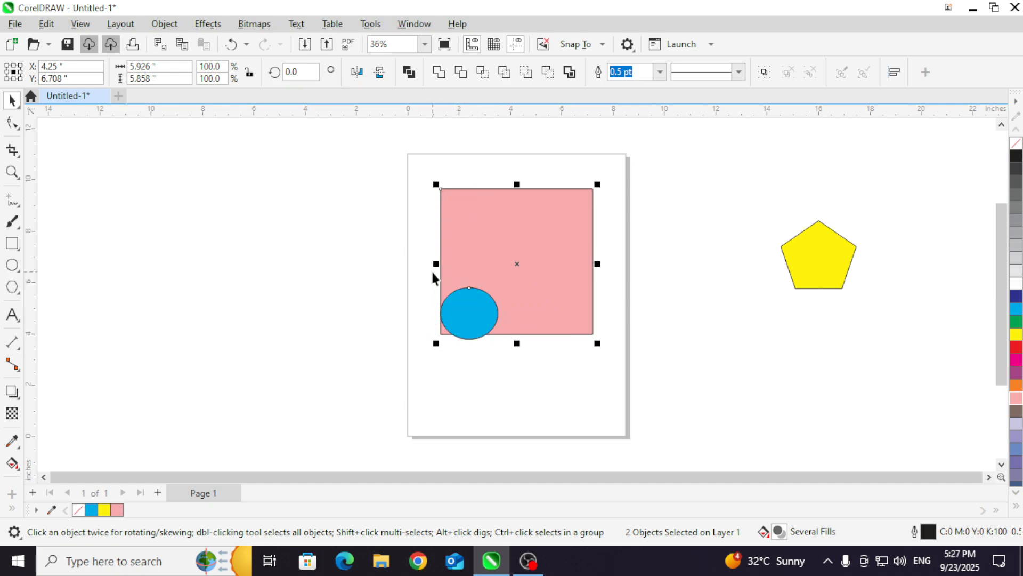
{"action": "scroll", "coordinate": [448, 320], "scroll_direction": "up", "scroll_amount": 3}
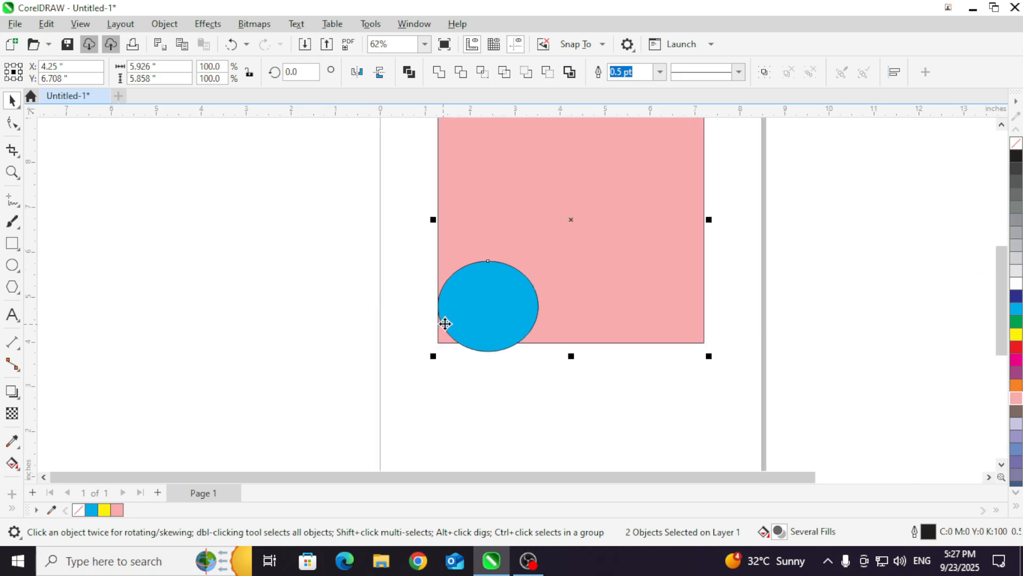
{"action": "scroll", "coordinate": [569, 215], "scroll_direction": "down", "scroll_amount": 1}
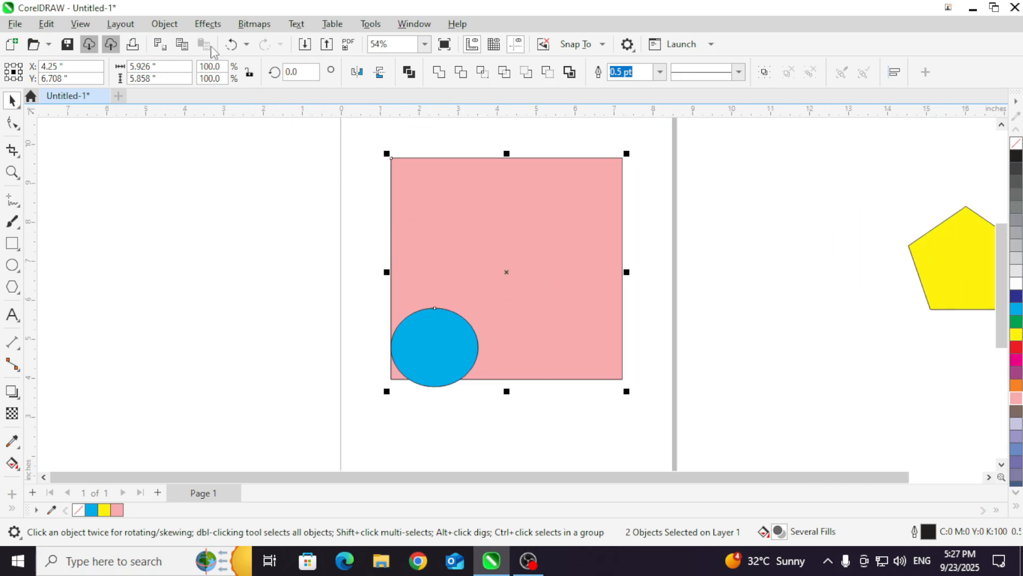
Step: Align the ellipse with the pink rectangle's right edge using Align Right and with its top edge using Align Top
{"action": "left_click", "coordinate": [167, 25]}
{"action": "mouse_move", "coordinate": [298, 196]}
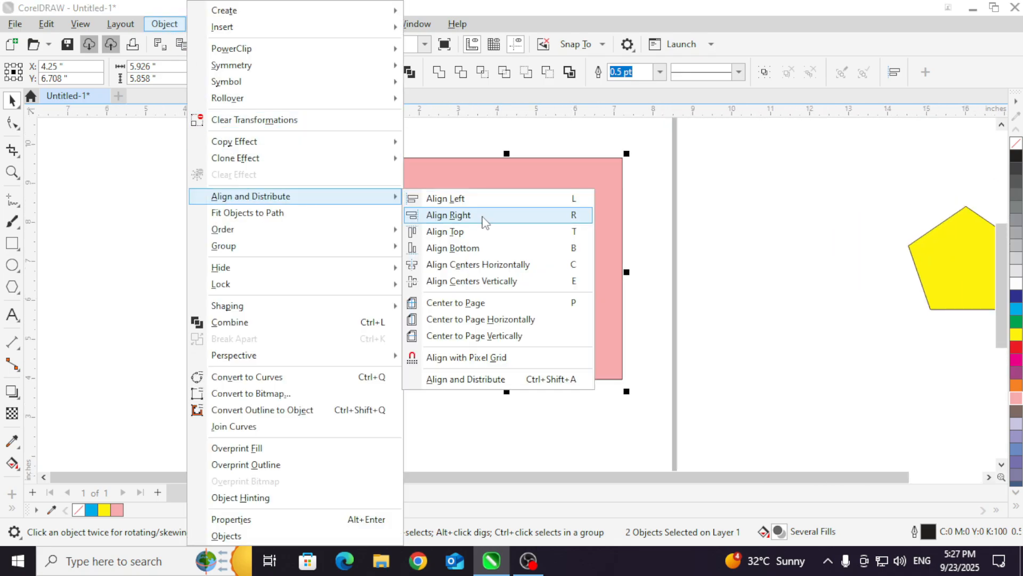
{"action": "left_click", "coordinate": [483, 221]}
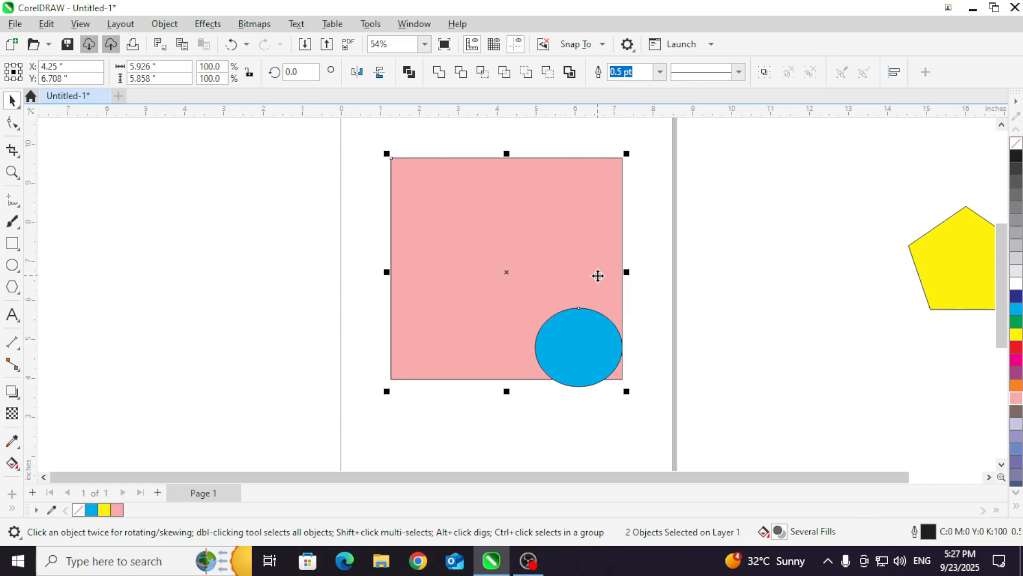
{"action": "left_click", "coordinate": [164, 24]}
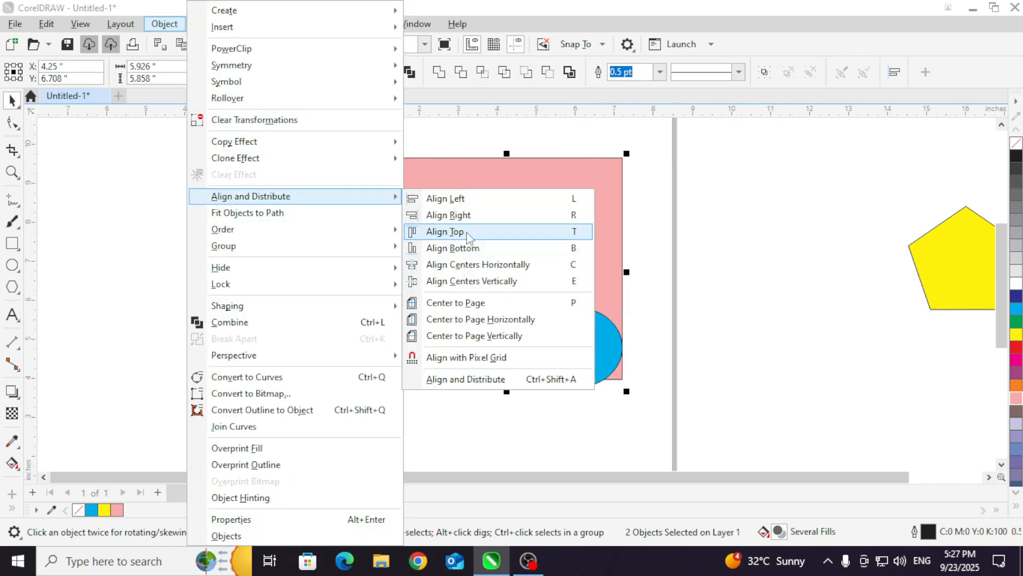
{"action": "left_click", "coordinate": [467, 238]}
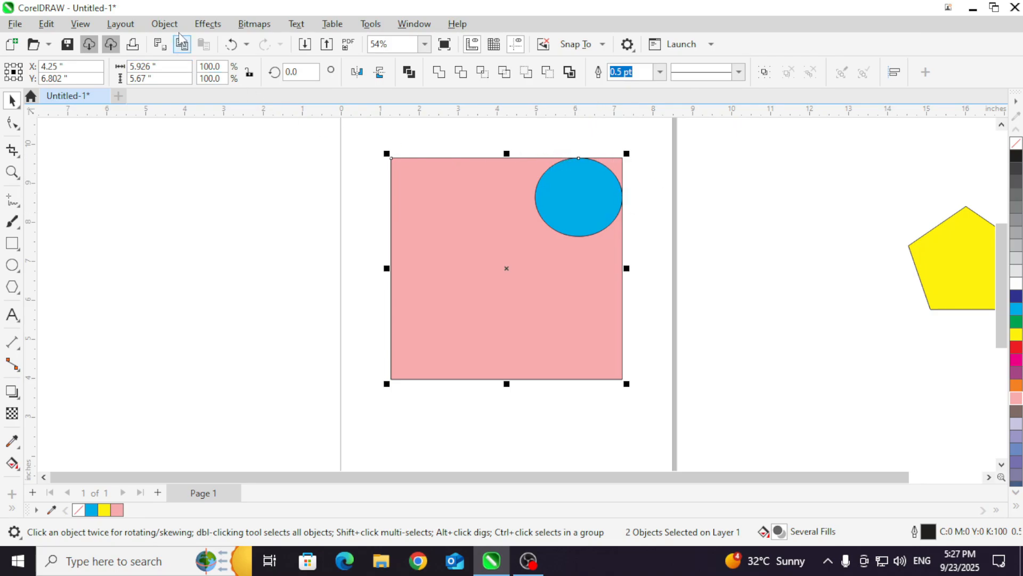
Step: Align the ellipse with the pink rectangle's bottom edge using Align Bottom
{"action": "left_click", "coordinate": [165, 23]}
{"action": "mouse_move", "coordinate": [250, 196]}
{"action": "left_click", "coordinate": [469, 253]}
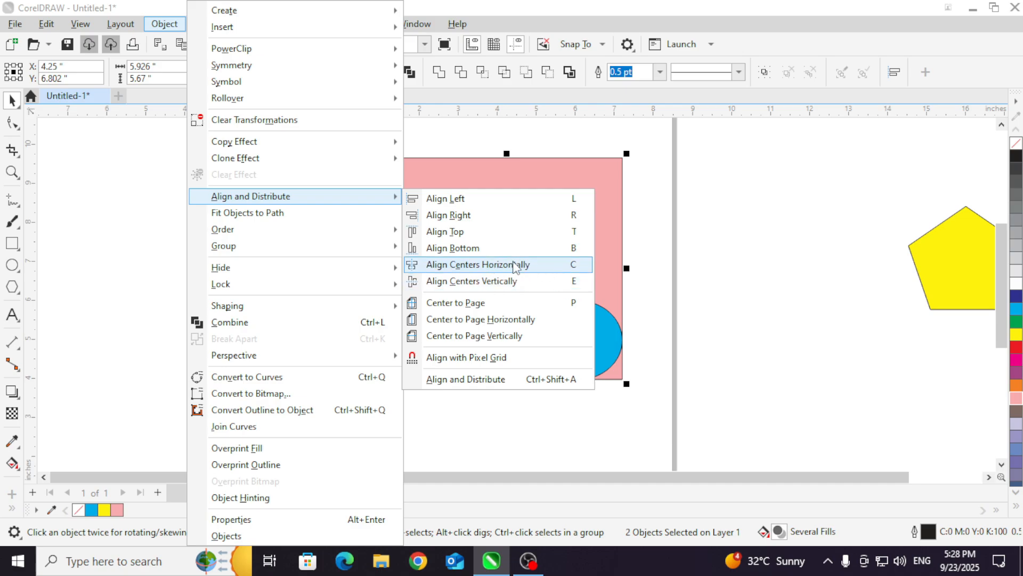
{"action": "left_click", "coordinate": [643, 253]}
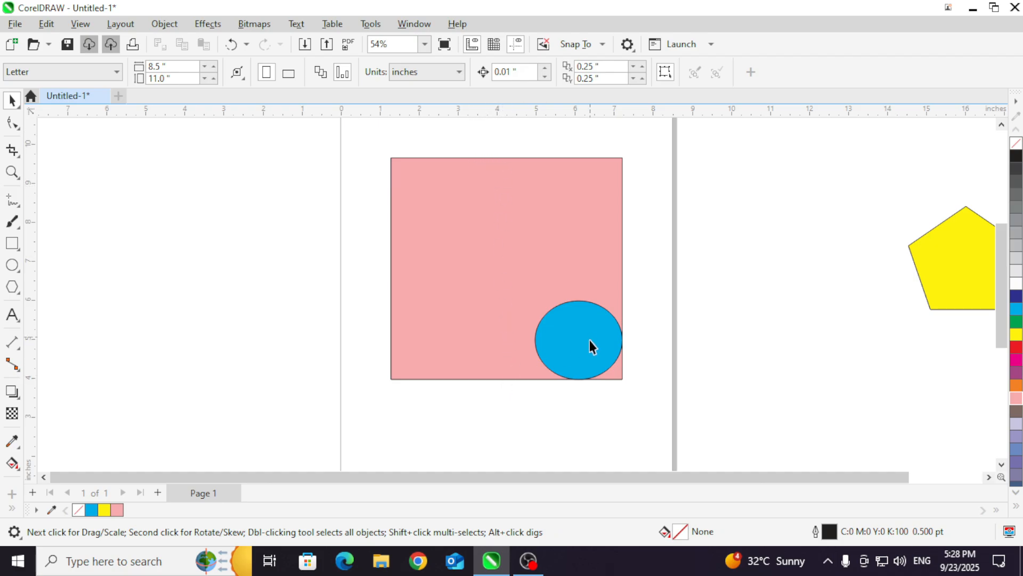
Step: Select the ellipse and the pink rectangle together and apply Align Centers Horizontally
{"action": "left_click", "coordinate": [165, 30]}
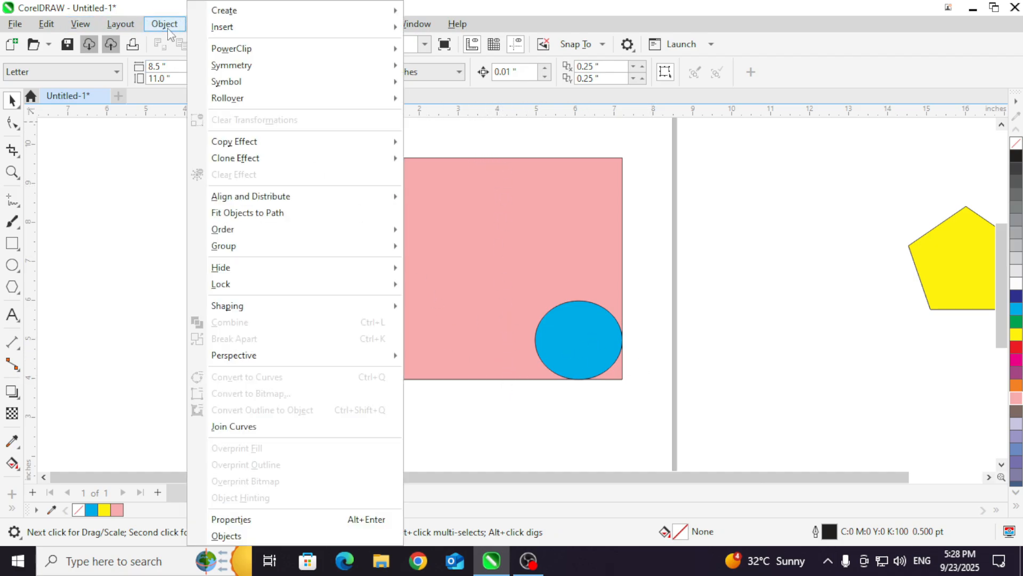
{"action": "left_click", "coordinate": [644, 217]}
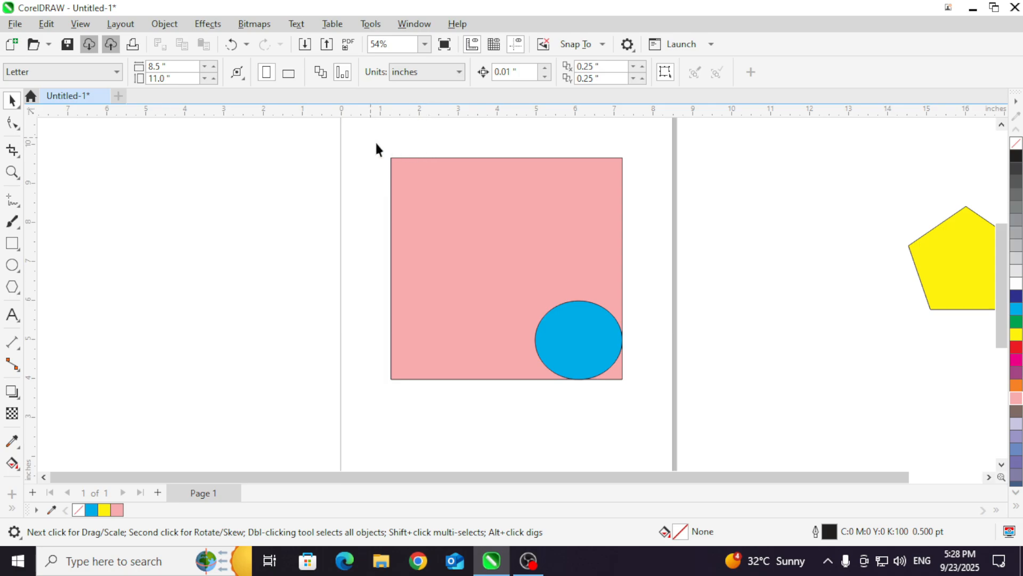
{"action": "left_click_drag", "start_coordinate": [376, 150], "coordinate": [666, 432]}
{"action": "left_click", "coordinate": [164, 24]}
{"action": "mouse_move", "coordinate": [250, 196]}
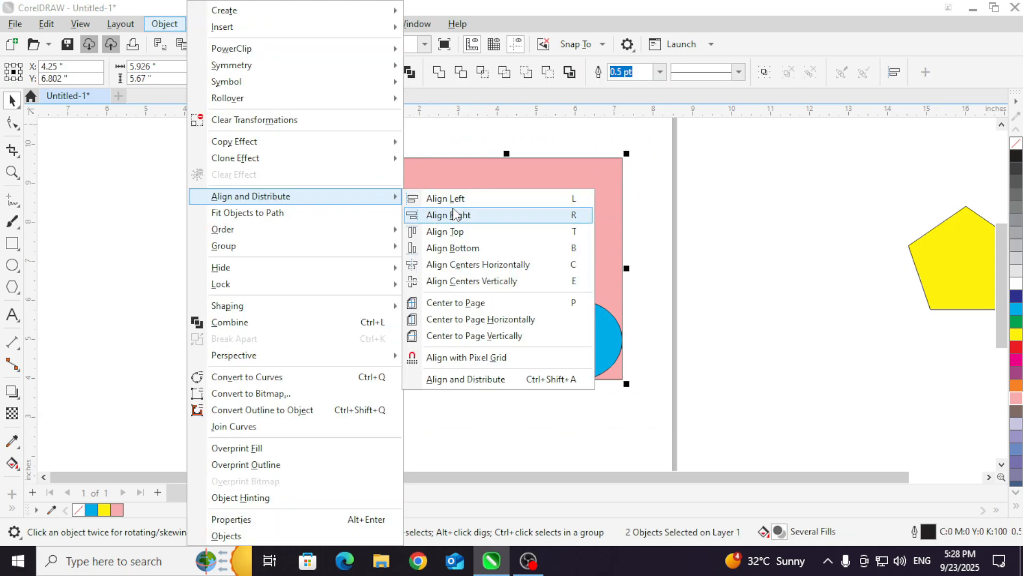
{"action": "left_click", "coordinate": [494, 270]}
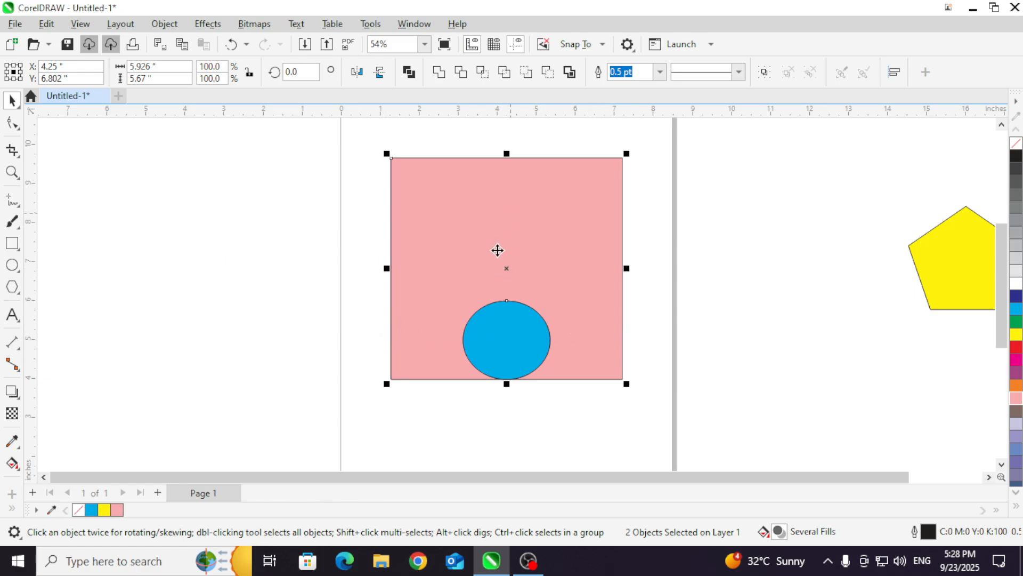
Step: Center the ellipse vertically within the pink rectangle using Align Centers Vertically, then deselect both shapes
{"action": "left_click", "coordinate": [164, 25]}
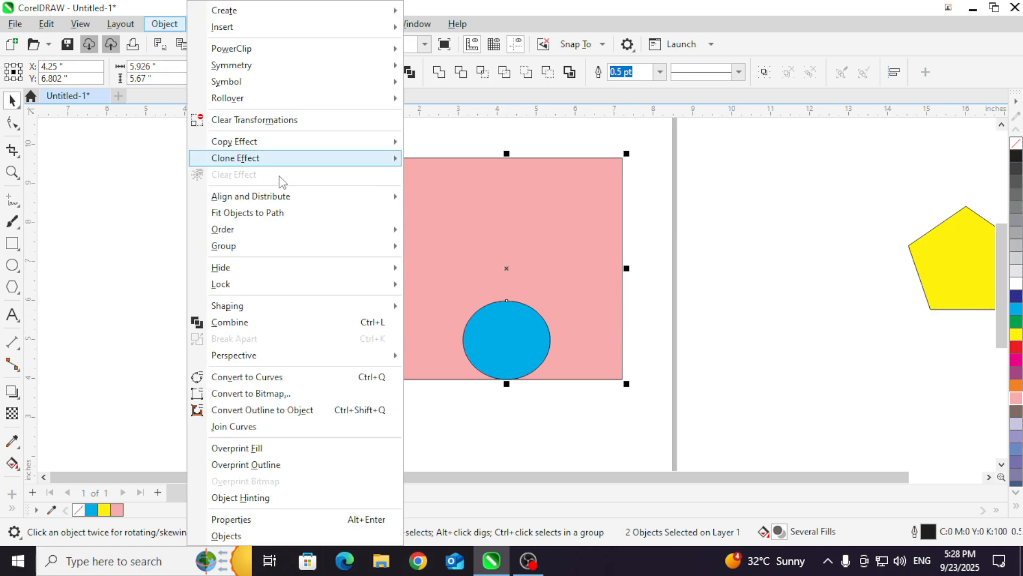
{"action": "mouse_move", "coordinate": [293, 201]}
{"action": "left_click", "coordinate": [468, 281]}
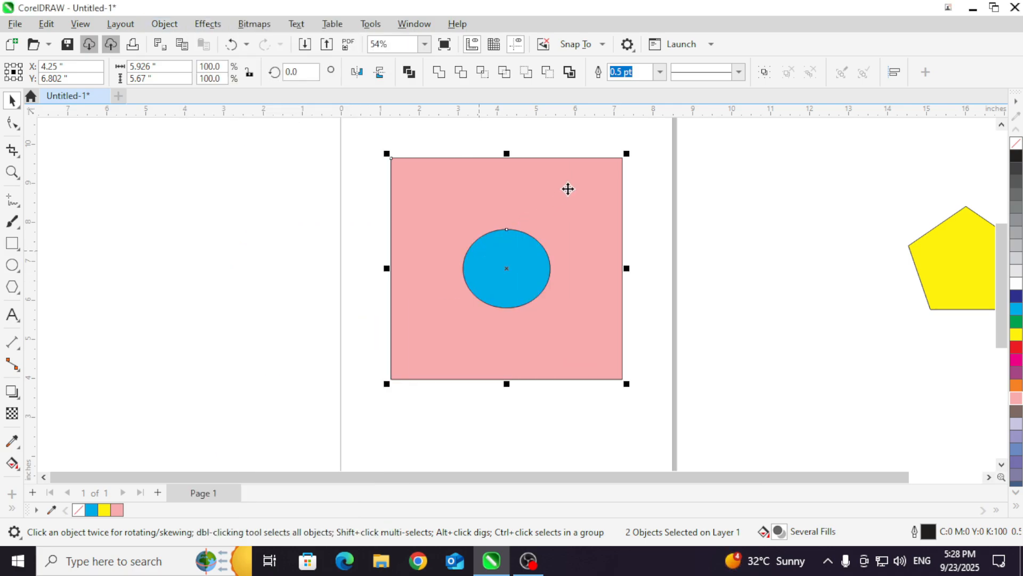
{"action": "left_click", "coordinate": [658, 208]}
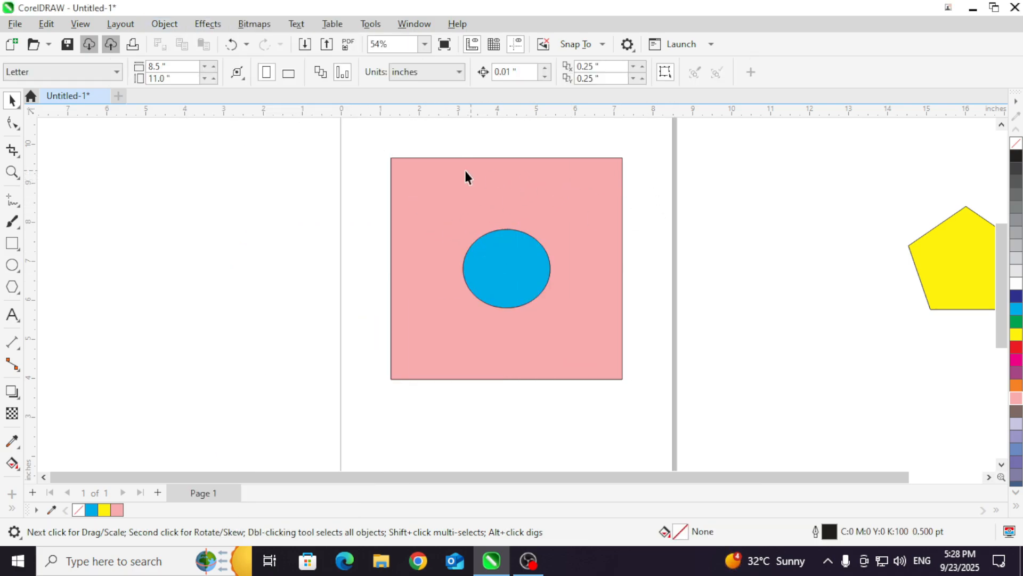
Step: Move the ellipse out of the pink rectangle onto the page's right edge
{"action": "left_click", "coordinate": [164, 23]}
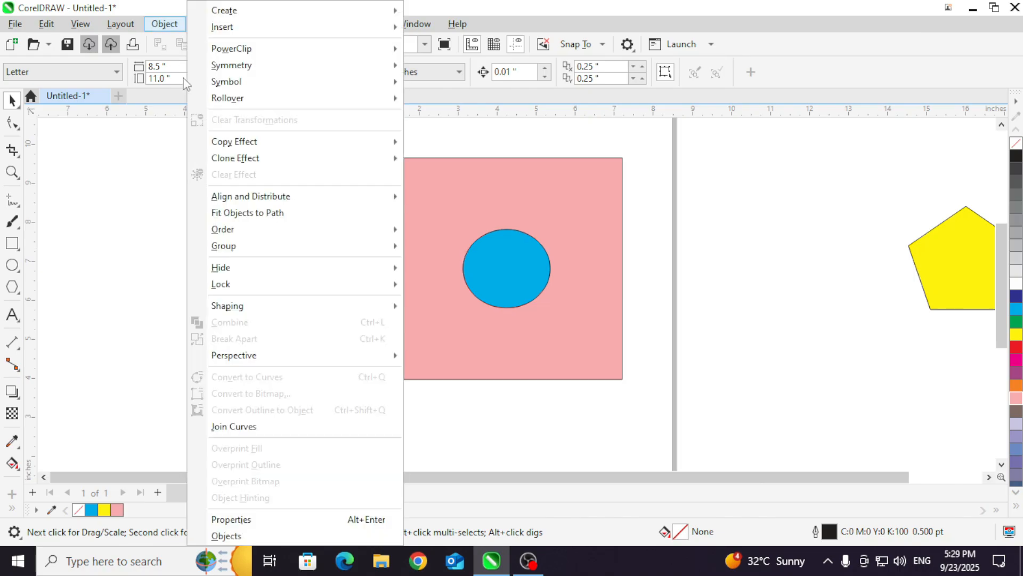
{"action": "left_click", "coordinate": [154, 208]}
{"action": "left_click", "coordinate": [494, 270]}
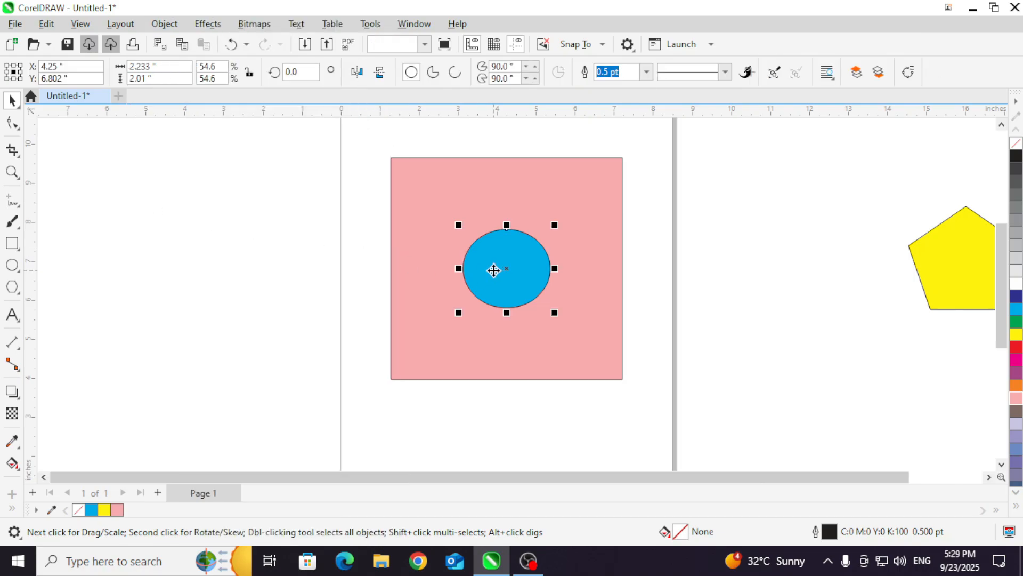
{"action": "left_click_drag", "start_coordinate": [496, 265], "coordinate": [682, 267]}
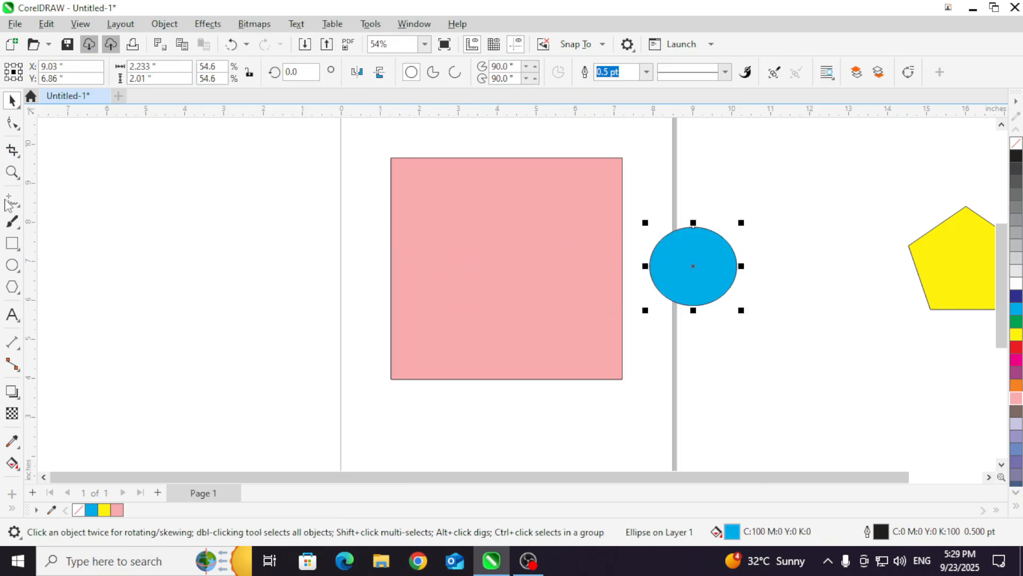
Step: Draw a small rectangle of about 1.02 × 1.09 in overlapping the pink rectangle's upper-left corner and fill it with red
{"action": "left_click", "coordinate": [12, 243]}
{"action": "left_click_drag", "start_coordinate": [365, 160], "coordinate": [404, 203]}
{"action": "key", "text": "space"}
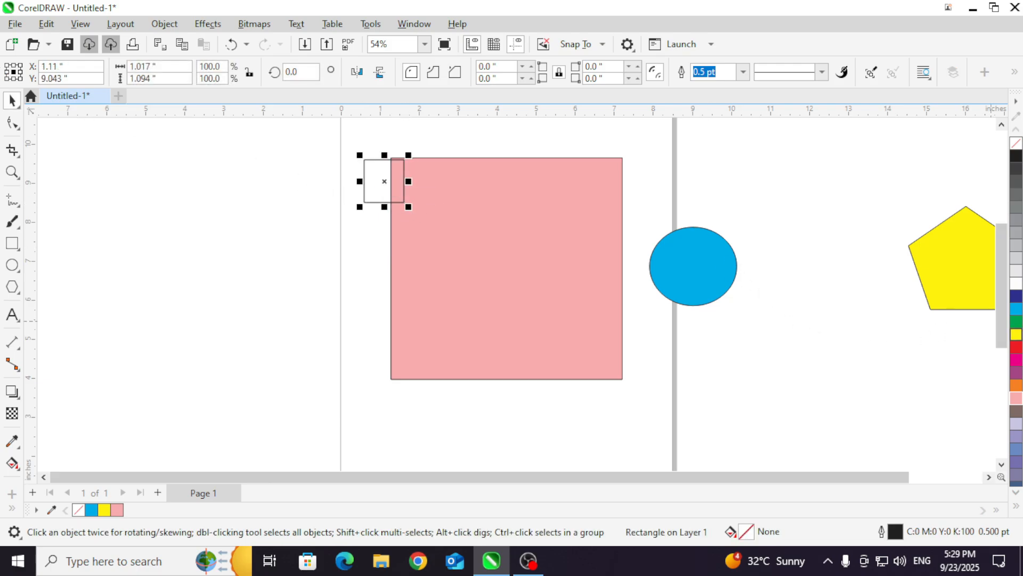
{"action": "left_click", "coordinate": [1016, 346]}
Step: Align the red rectangle to the pink rectangle's upper-left corner using Align Left and Align Top, and deselect both
{"action": "left_click_drag", "start_coordinate": [320, 130], "coordinate": [653, 413]}
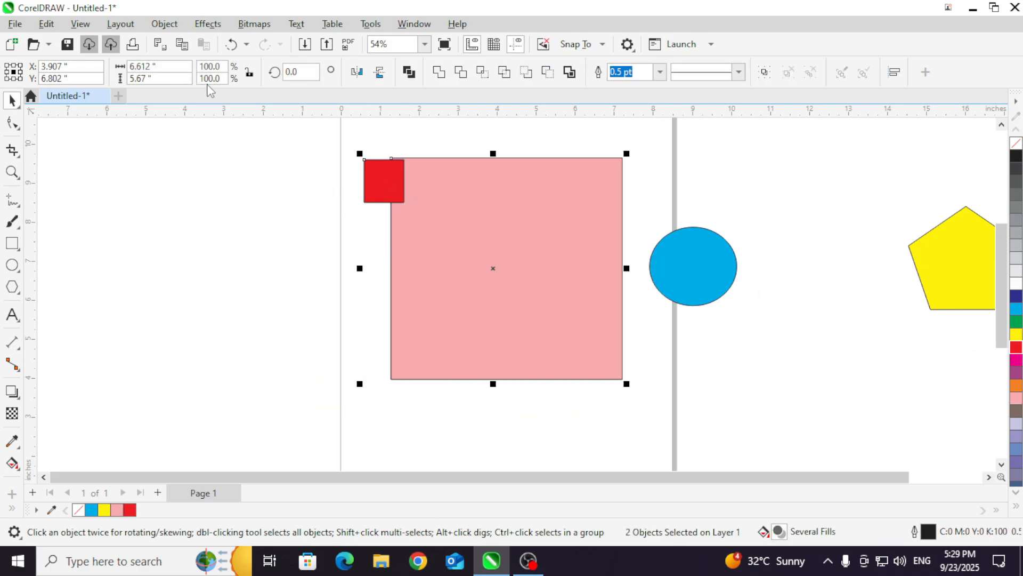
{"action": "left_click", "coordinate": [171, 28]}
{"action": "mouse_move", "coordinate": [251, 198]}
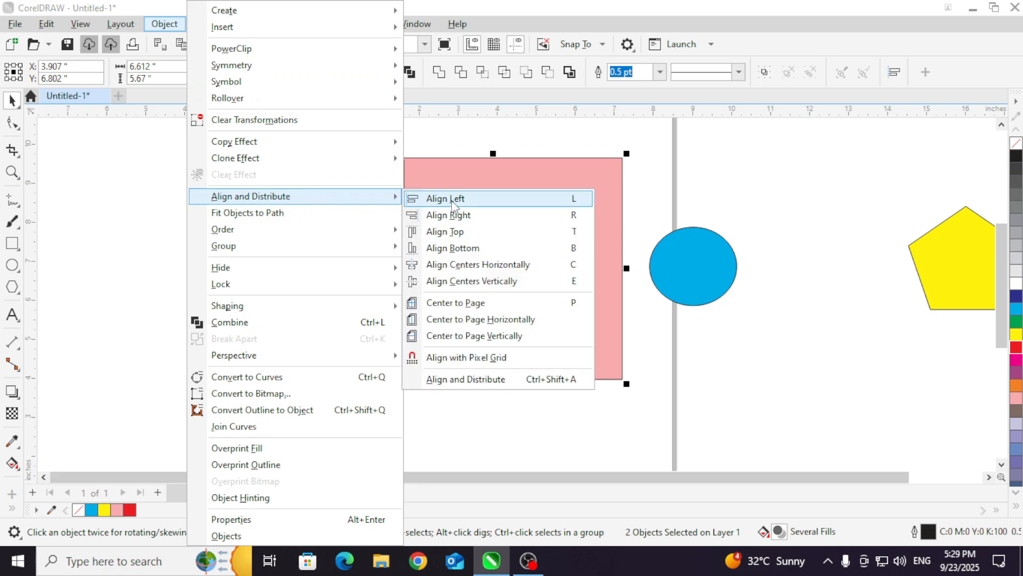
{"action": "left_click", "coordinate": [453, 205]}
{"action": "left_click", "coordinate": [165, 23]}
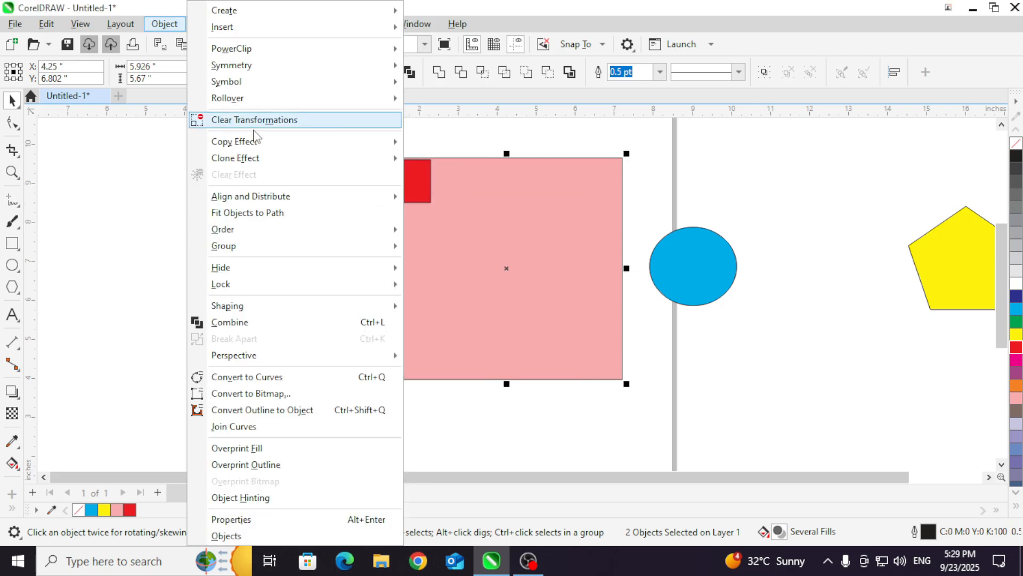
{"action": "mouse_move", "coordinate": [297, 198]}
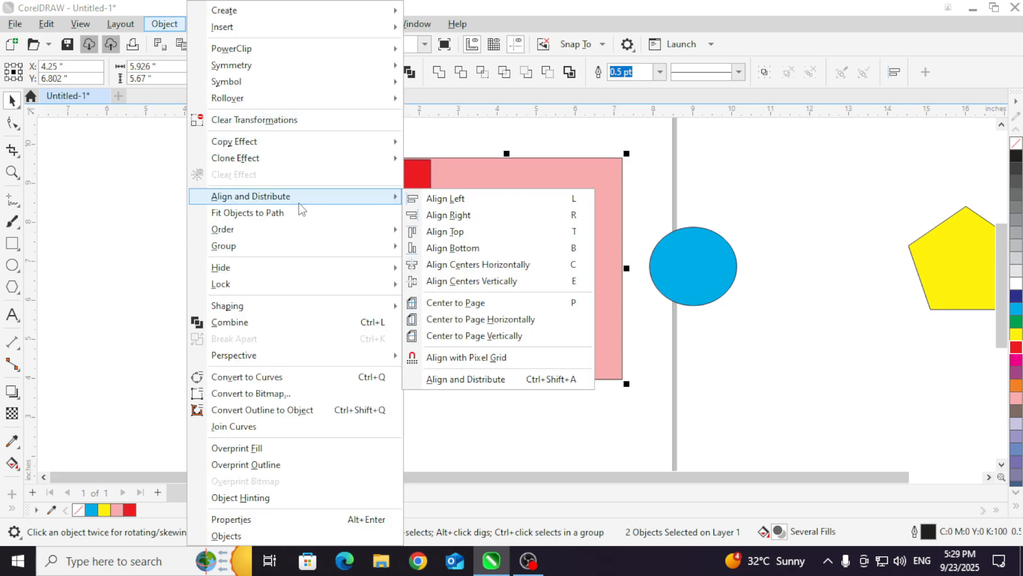
{"action": "left_click", "coordinate": [471, 238]}
{"action": "left_click", "coordinate": [349, 160]}
{"action": "scroll", "coordinate": [426, 163], "scroll_direction": "up", "scroll_amount": 2}
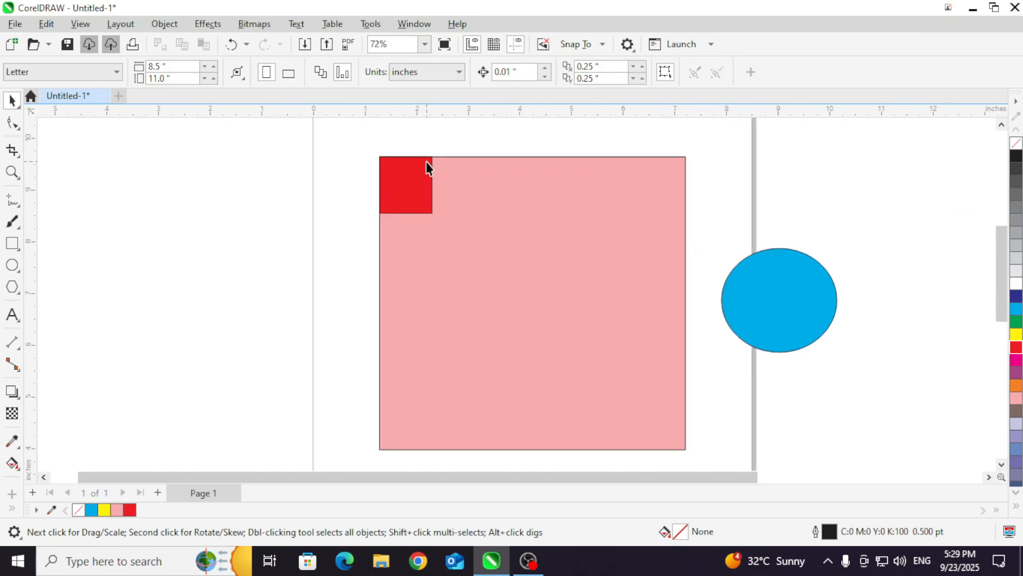
{"action": "scroll", "coordinate": [426, 162], "scroll_direction": "up", "scroll_amount": 3}
{"action": "scroll", "coordinate": [427, 162], "scroll_direction": "down", "scroll_amount": 2}
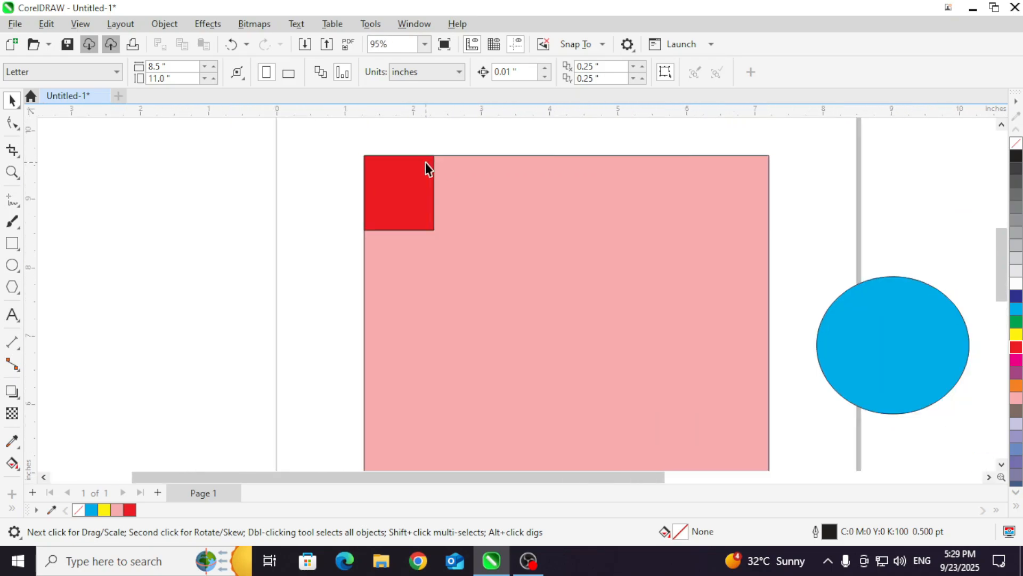
{"action": "scroll", "coordinate": [425, 162], "scroll_direction": "down", "scroll_amount": 3}
Step: Duplicate the red rectangle and move the copy into the pink rectangle's upper middle, at about X 3.93 in, Y 8.37 in
{"action": "left_click_drag", "start_coordinate": [376, 146], "coordinate": [452, 226]}
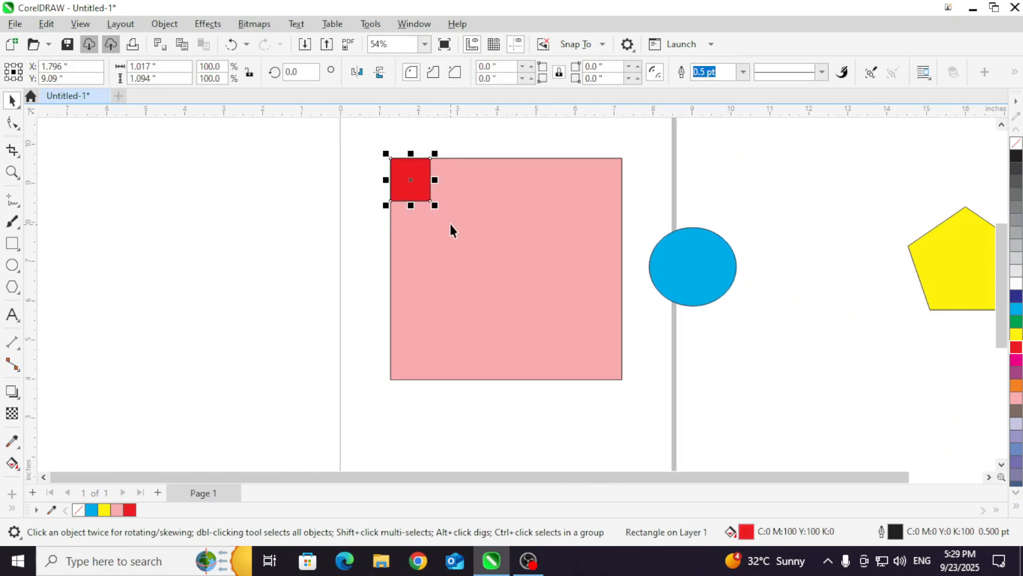
{"action": "left_click", "coordinate": [52, 25]}
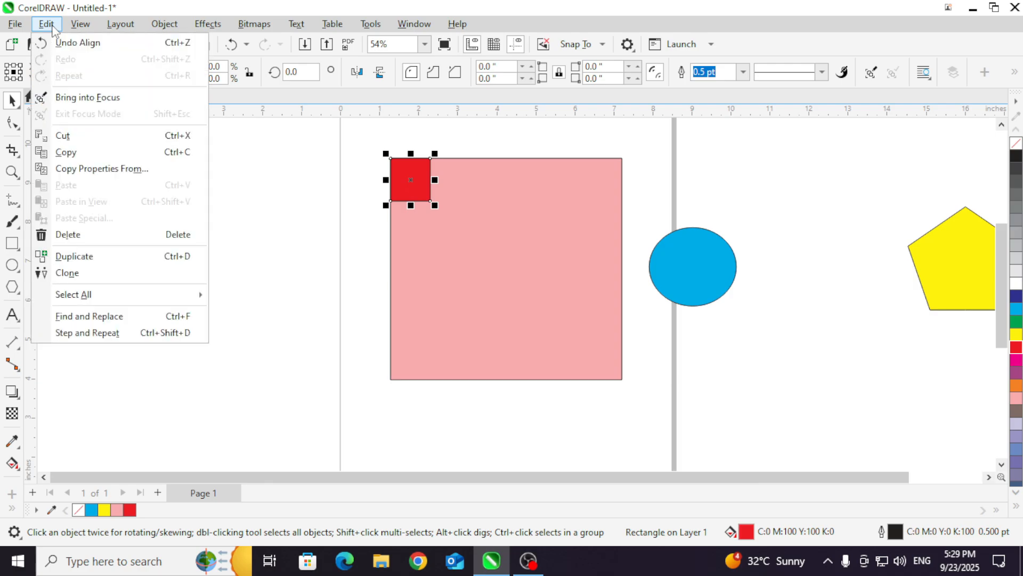
{"action": "left_click", "coordinate": [114, 256]}
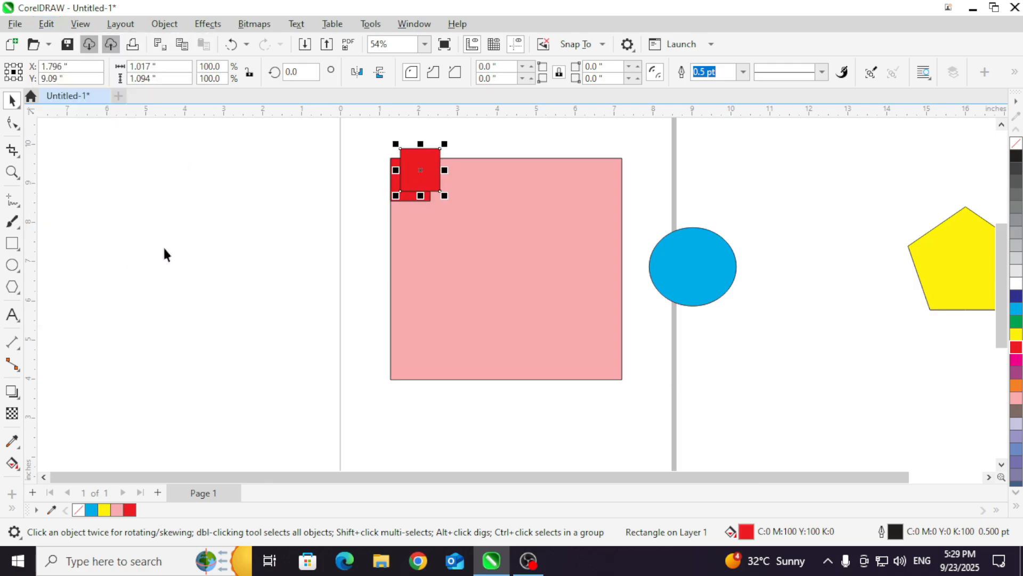
{"action": "left_click_drag", "start_coordinate": [420, 169], "coordinate": [494, 208]}
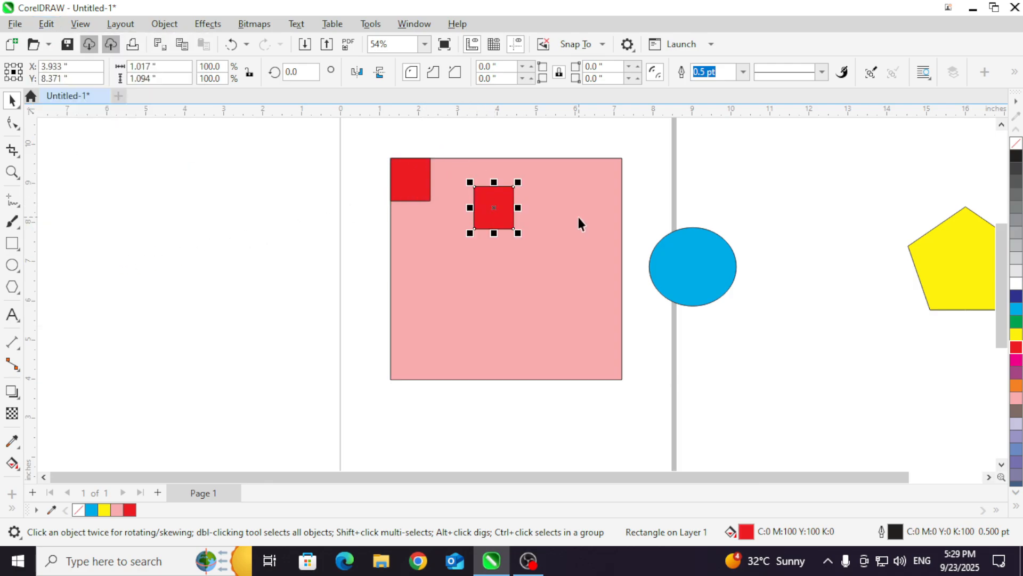
Step: Align the duplicate red rectangle to the pink rectangle's upper-right corner using Align Right and Align Top, and deselect both
{"action": "left_click", "coordinate": [574, 195], "text": "shift"}
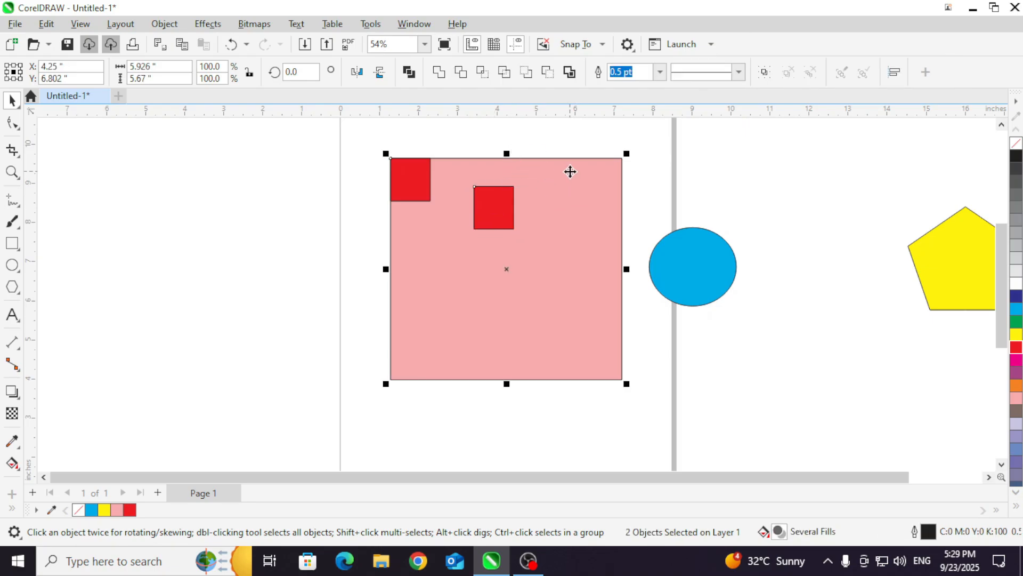
{"action": "left_click", "coordinate": [164, 23]}
{"action": "mouse_move", "coordinate": [318, 201]}
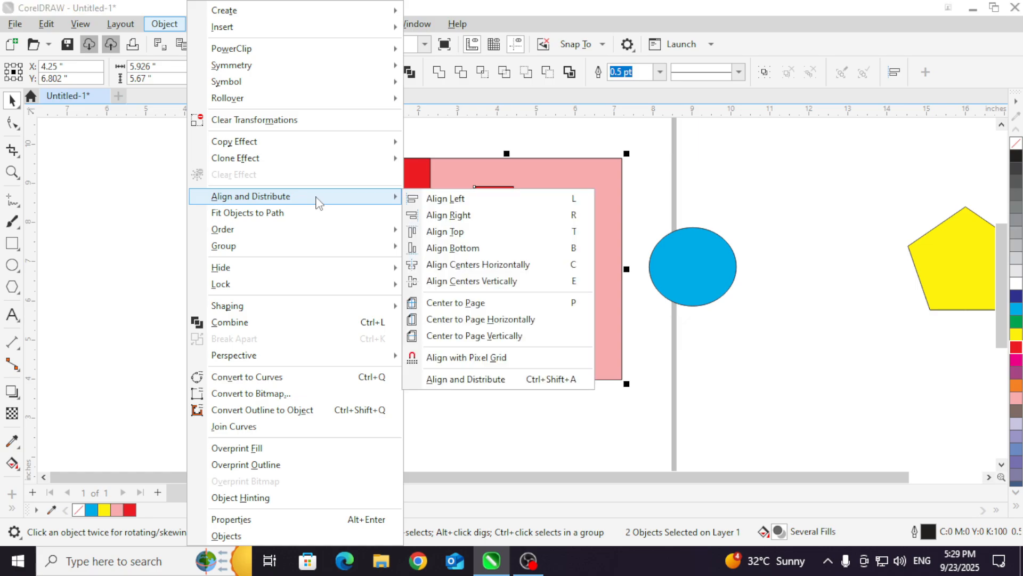
{"action": "left_click", "coordinate": [449, 215]}
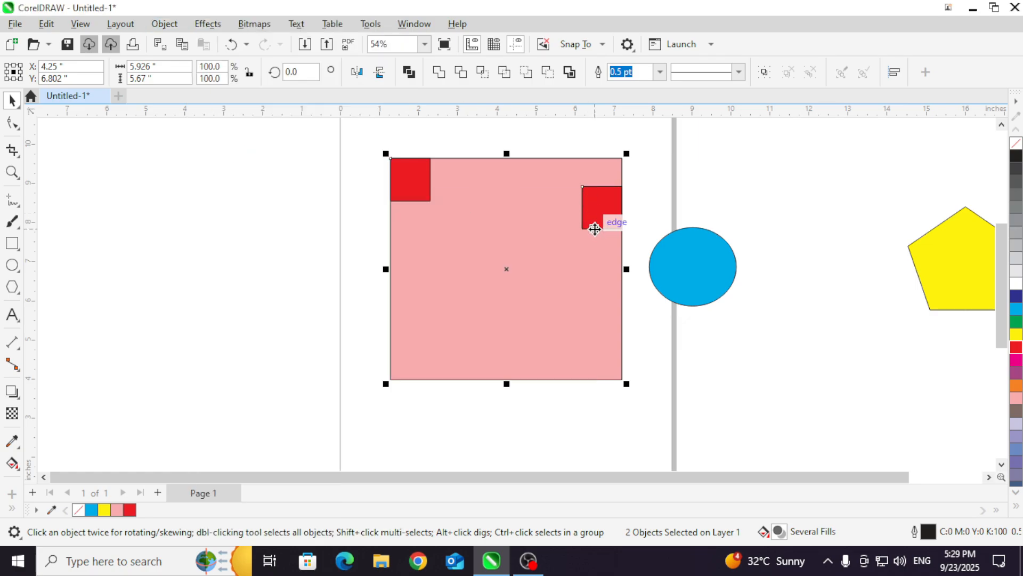
{"action": "left_click", "coordinate": [164, 23]}
{"action": "mouse_move", "coordinate": [340, 204]}
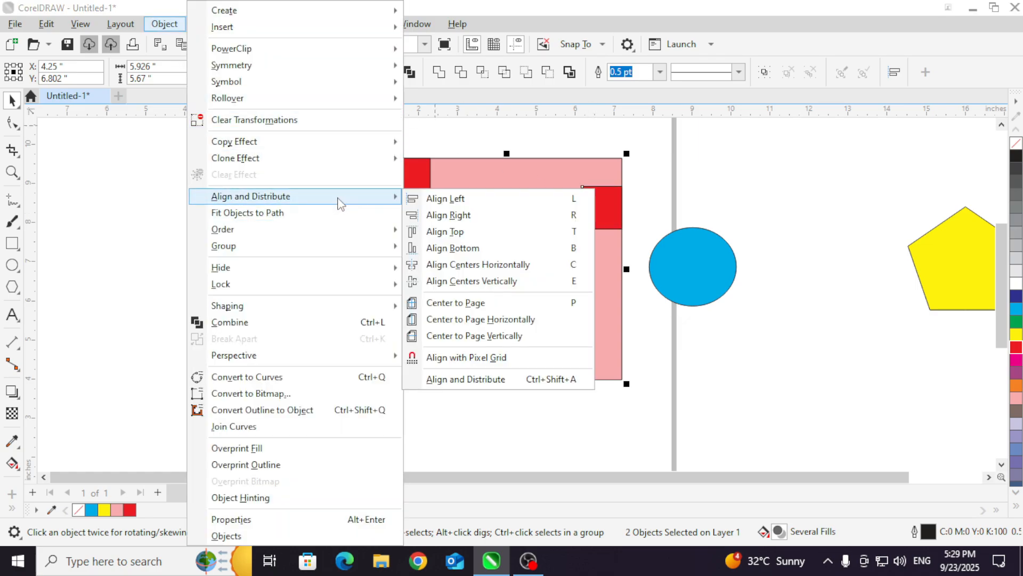
{"action": "left_click", "coordinate": [443, 231]}
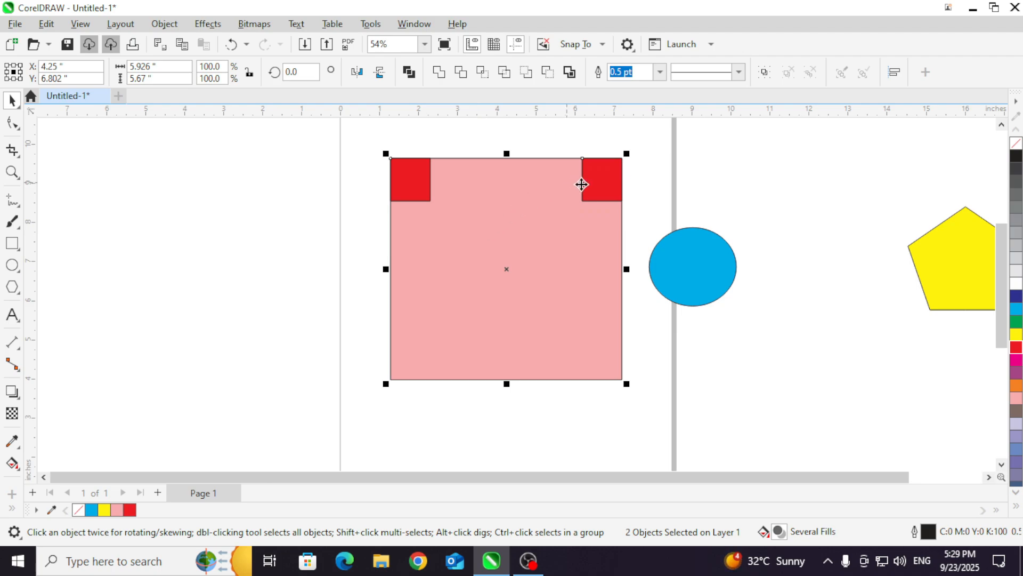
{"action": "left_click", "coordinate": [377, 136]}
Step: Copy and paste the upper-left red rectangle and move the copy below it, to about X 2.47 in, Y 6.84 in
{"action": "left_click_drag", "start_coordinate": [377, 136], "coordinate": [498, 226]}
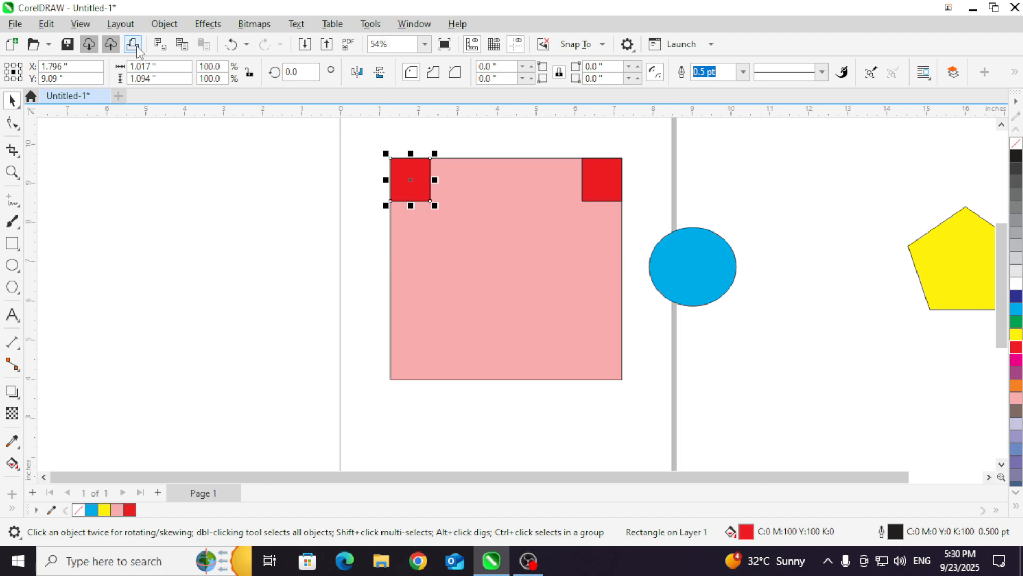
{"action": "key", "text": "ctrl+c"}
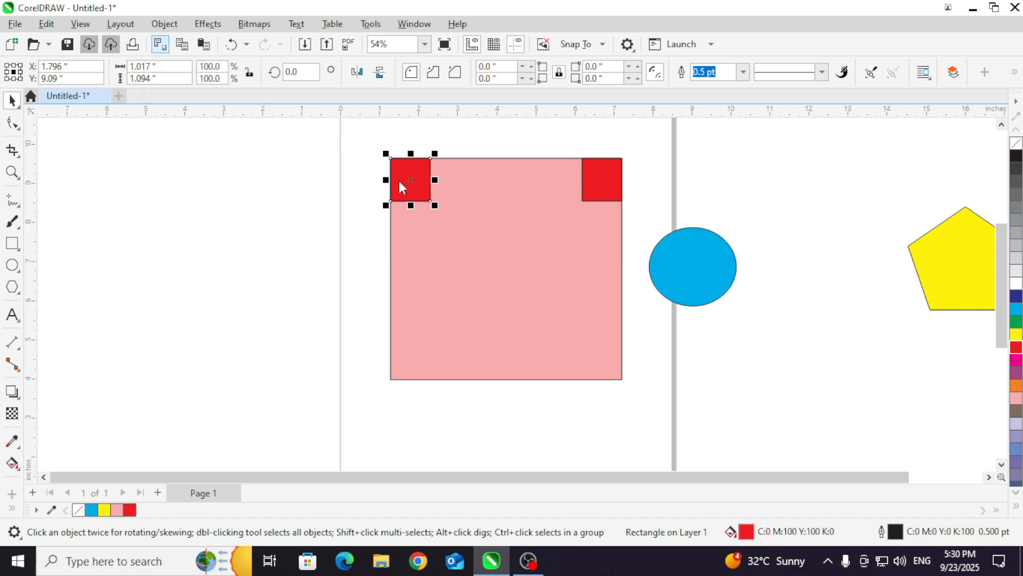
{"action": "key", "text": "ctrl+v"}
{"action": "left_click_drag", "start_coordinate": [420, 184], "coordinate": [447, 270]}
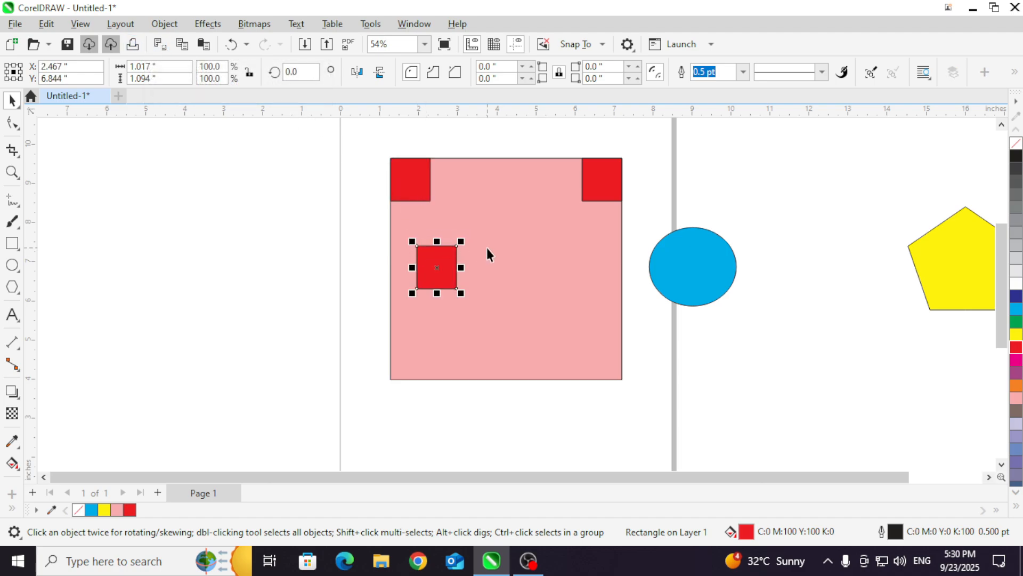
Step: Try to align the pasted red rectangle with the pink rectangle using Align Bottom, and undo the alignment
{"action": "left_click", "coordinate": [400, 252]}
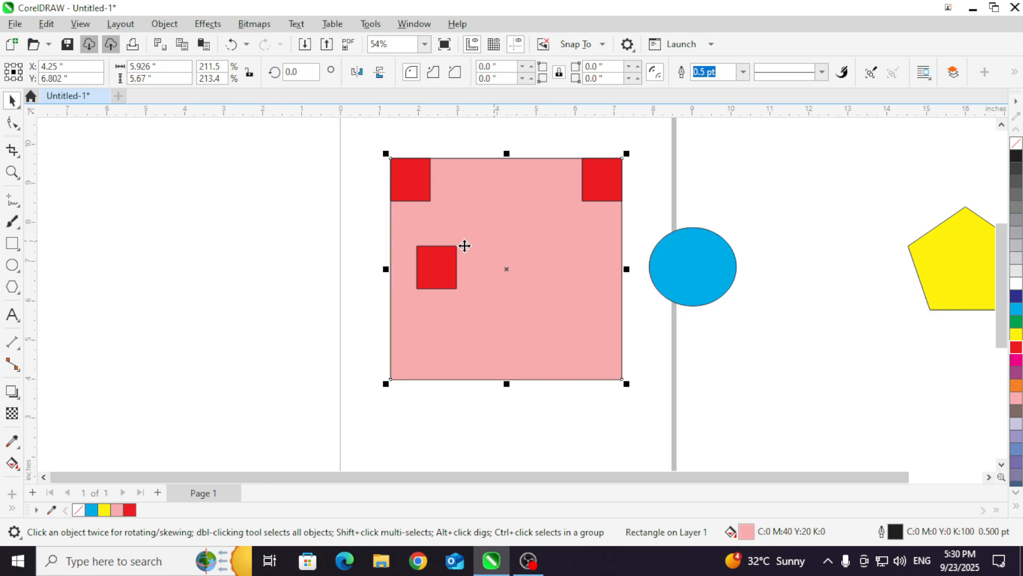
{"action": "left_click", "coordinate": [449, 272], "text": "shift"}
{"action": "left_click", "coordinate": [120, 24]}
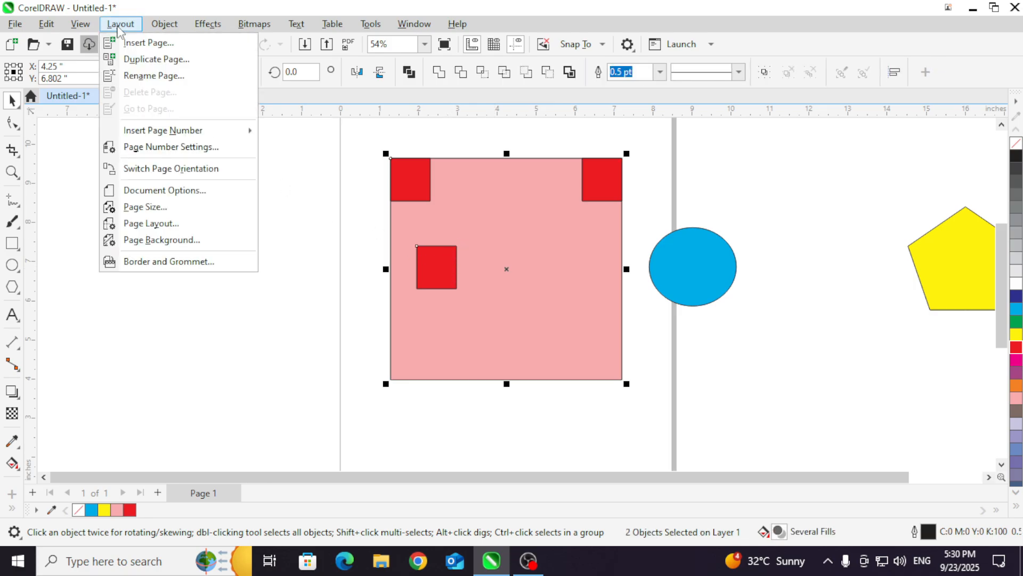
{"action": "mouse_move", "coordinate": [164, 24]}
{"action": "mouse_move", "coordinate": [295, 199]}
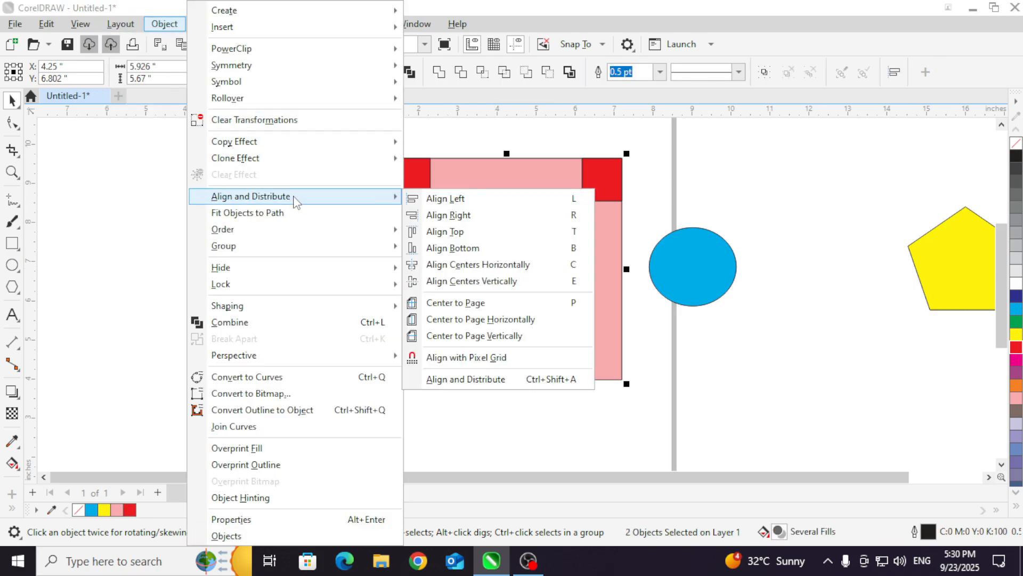
{"action": "left_click", "coordinate": [478, 249]}
{"action": "scroll", "coordinate": [517, 329], "scroll_direction": "down", "scroll_amount": 2}
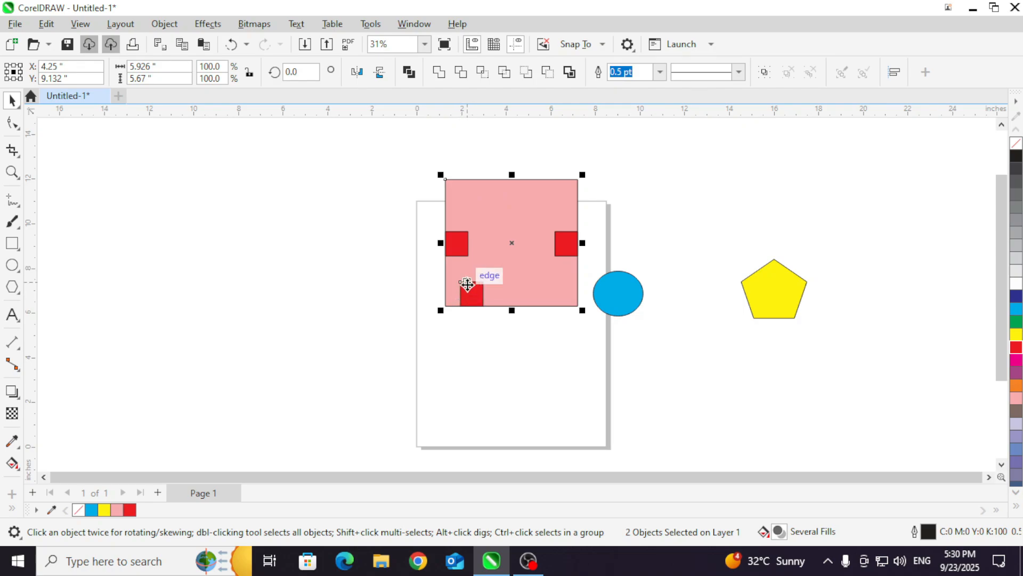
{"action": "key", "text": "ctrl+z"}
{"action": "left_click", "coordinate": [415, 303]}
{"action": "scroll", "coordinate": [551, 317], "scroll_direction": "up", "scroll_amount": 1}
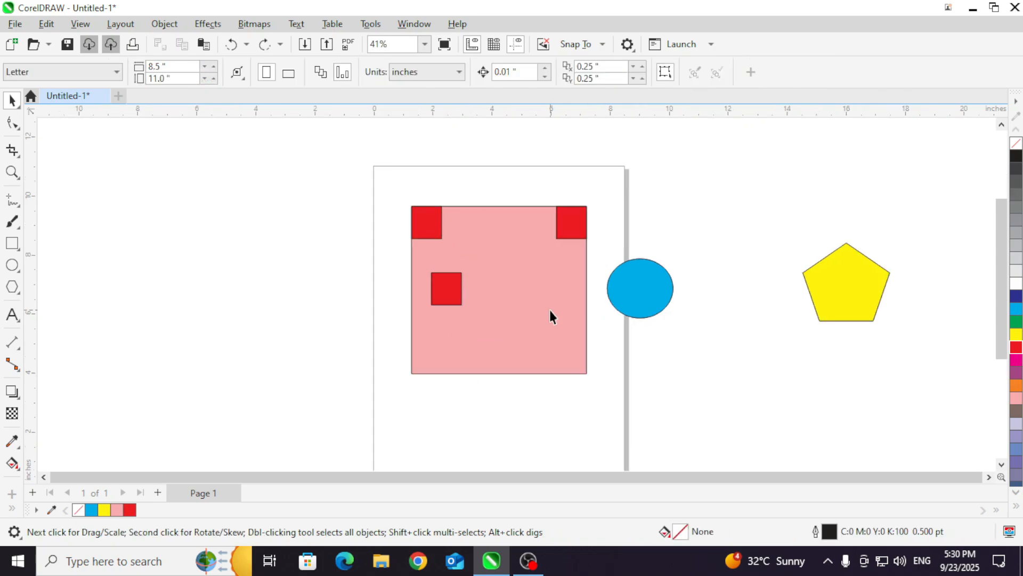
{"action": "scroll", "coordinate": [549, 315], "scroll_direction": "up", "scroll_amount": 1}
{"action": "left_click", "coordinate": [506, 269]}
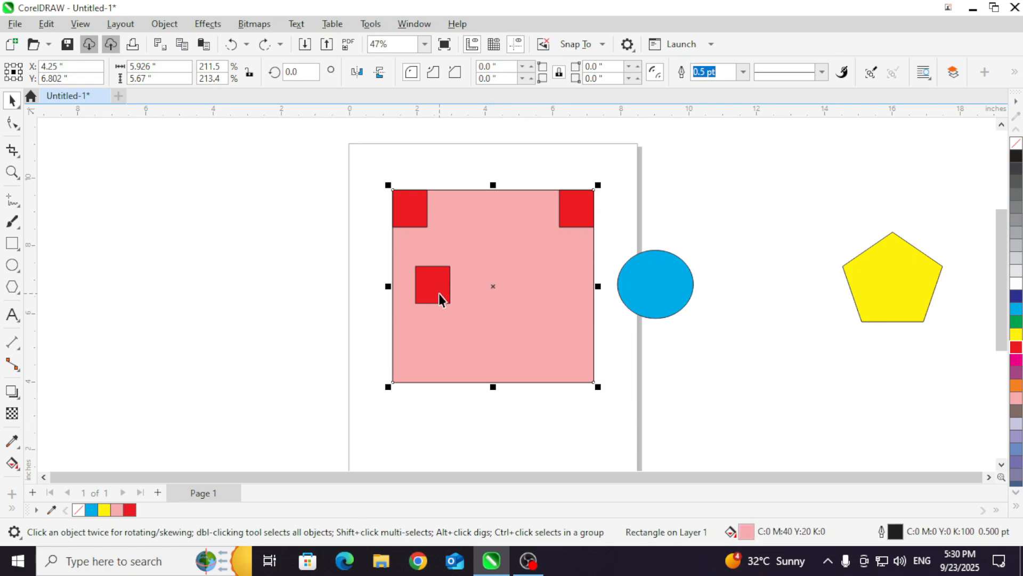
{"action": "left_click", "coordinate": [354, 274]}
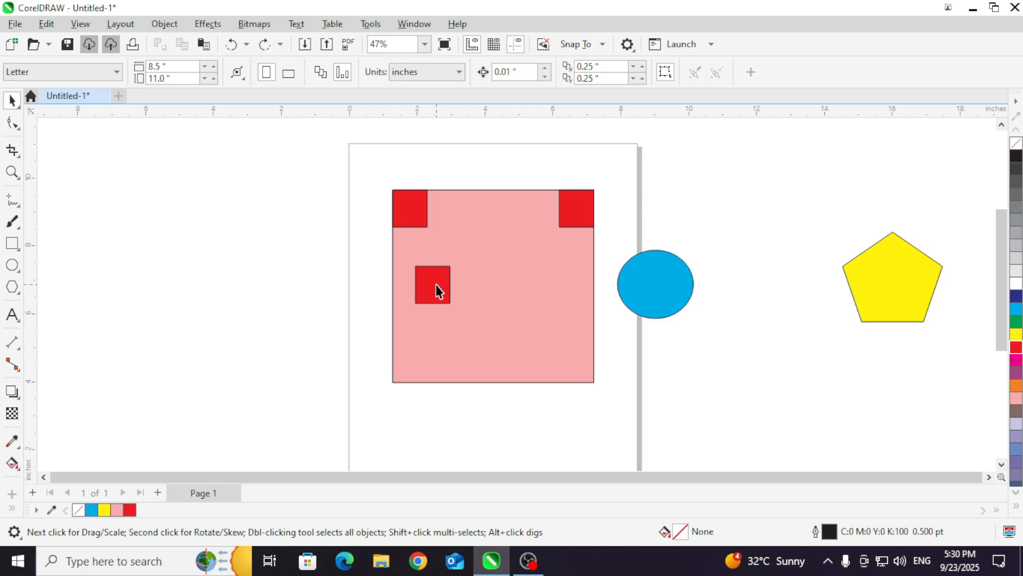
Step: Align the pasted red rectangle to the pink rectangle's lower-left corner using Align Bottom and Align Left, and deselect both
{"action": "left_click", "coordinate": [437, 287]}
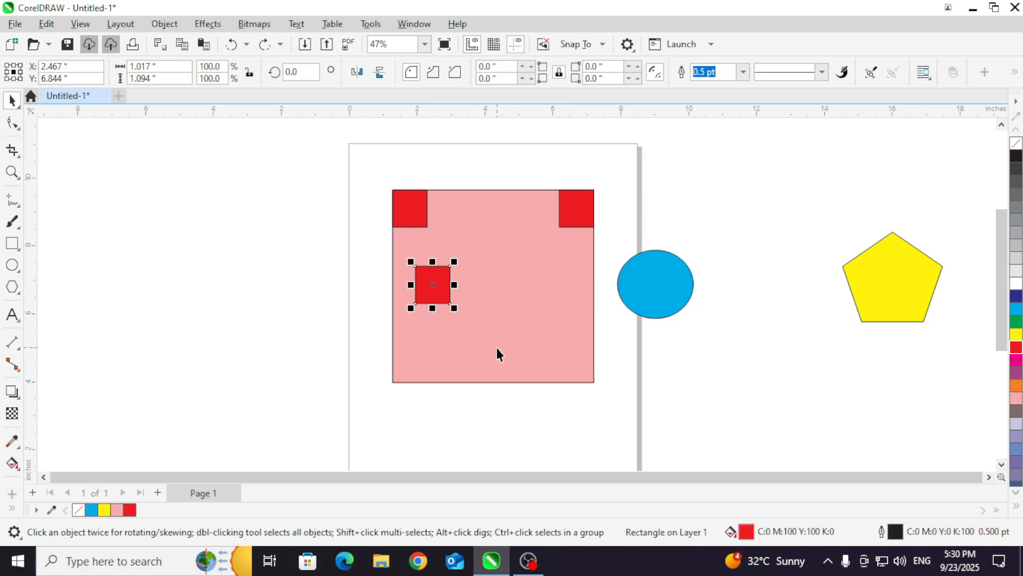
{"action": "left_click", "coordinate": [505, 312], "text": "shift"}
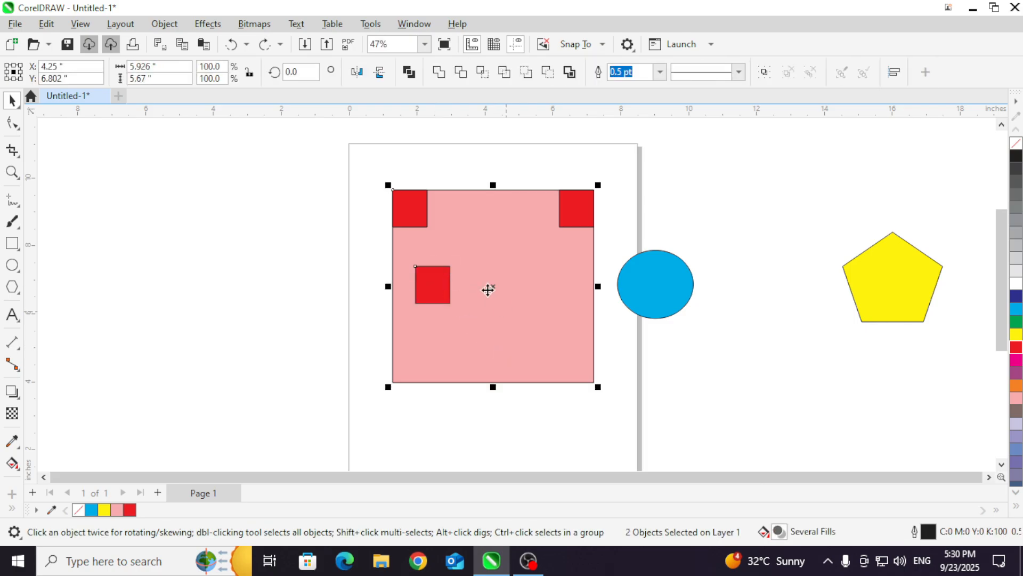
{"action": "left_click", "coordinate": [162, 24]}
{"action": "mouse_move", "coordinate": [301, 197]}
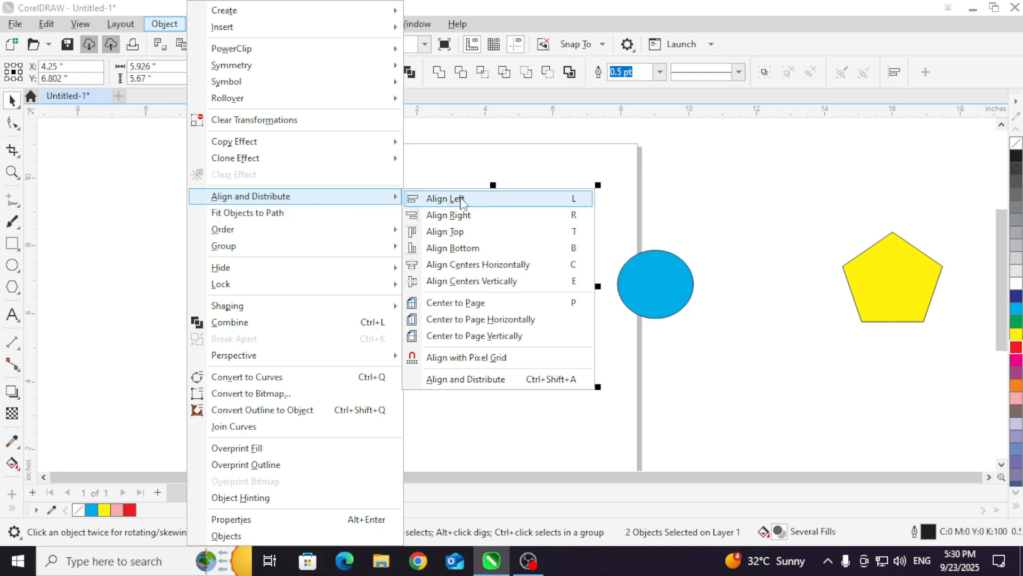
{"action": "left_click", "coordinate": [475, 248]}
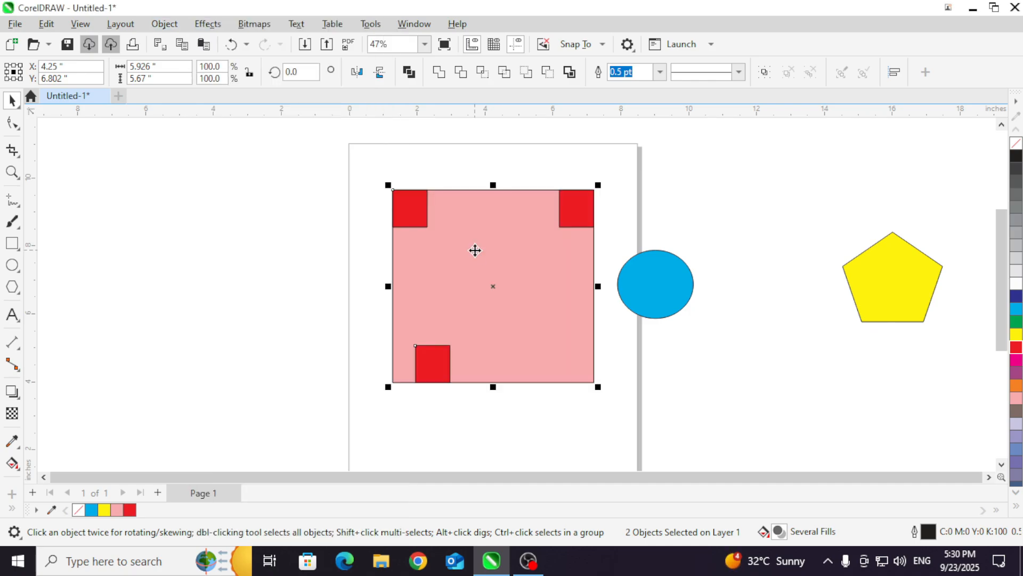
{"action": "left_click", "coordinate": [175, 27]}
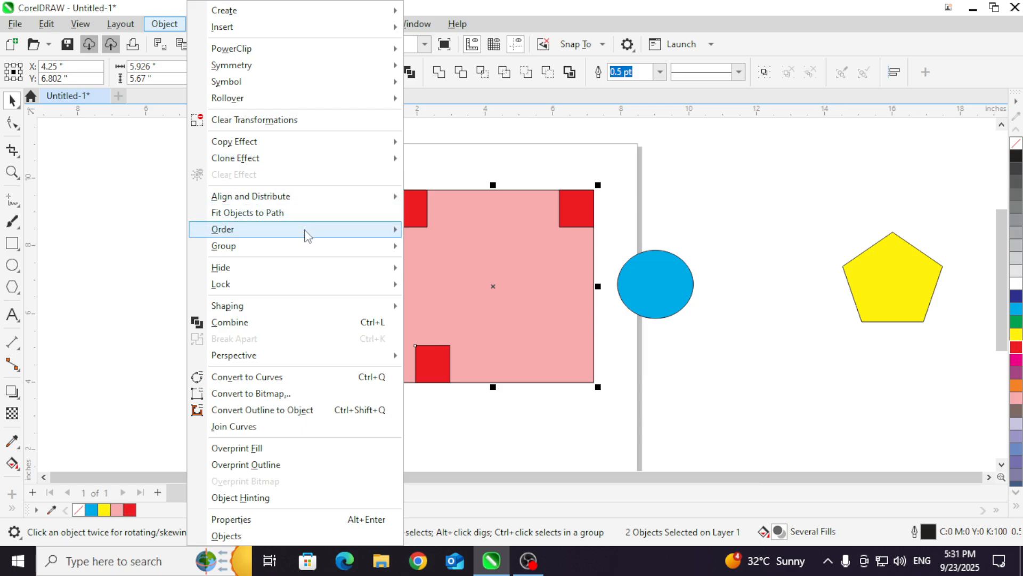
{"action": "mouse_move", "coordinate": [318, 198]}
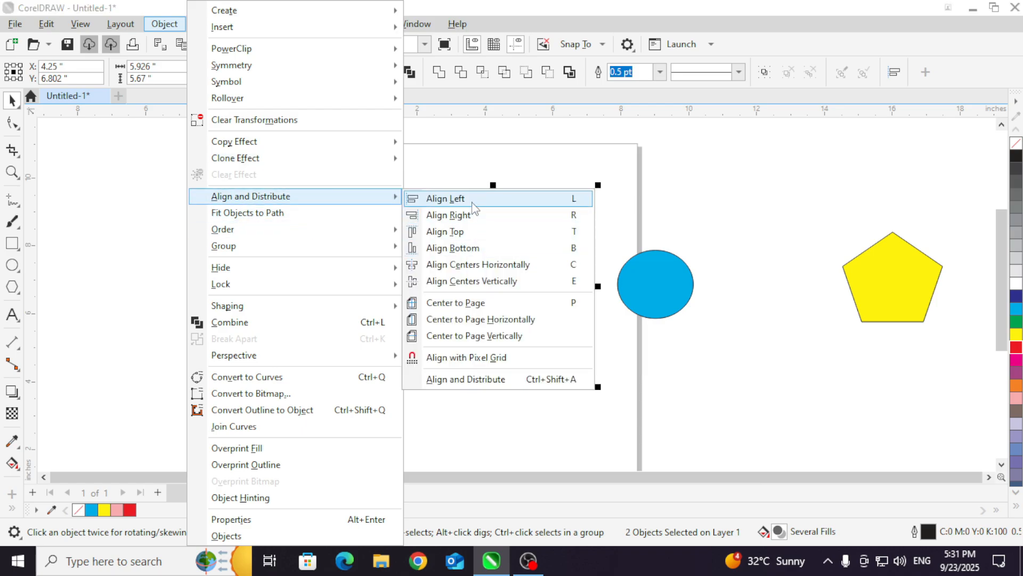
{"action": "left_click", "coordinate": [471, 200]}
{"action": "left_click", "coordinate": [347, 316]}
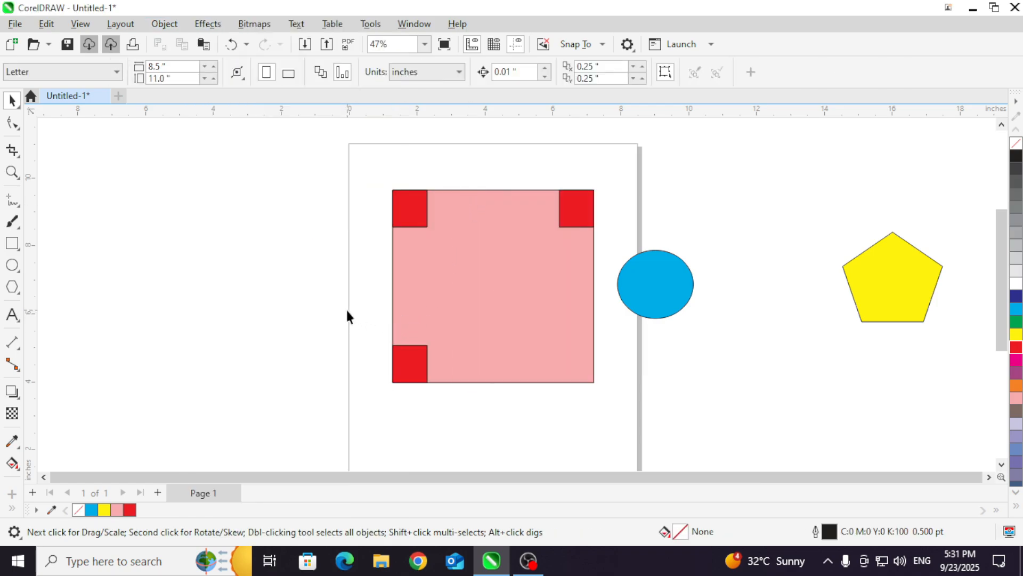
Step: Place a copy of the lower-left red rectangle below the pink rectangle's center, at about X 4.25 in, Y 6.07 in, and deselect it
{"action": "left_click", "coordinate": [408, 364]}
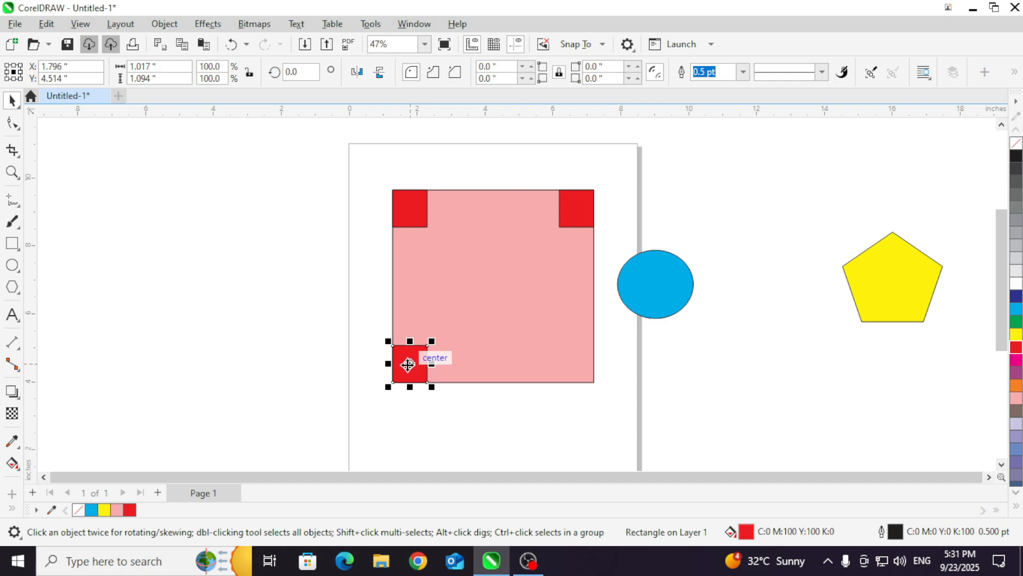
{"action": "left_click_drag", "start_coordinate": [408, 363], "coordinate": [493, 311]}
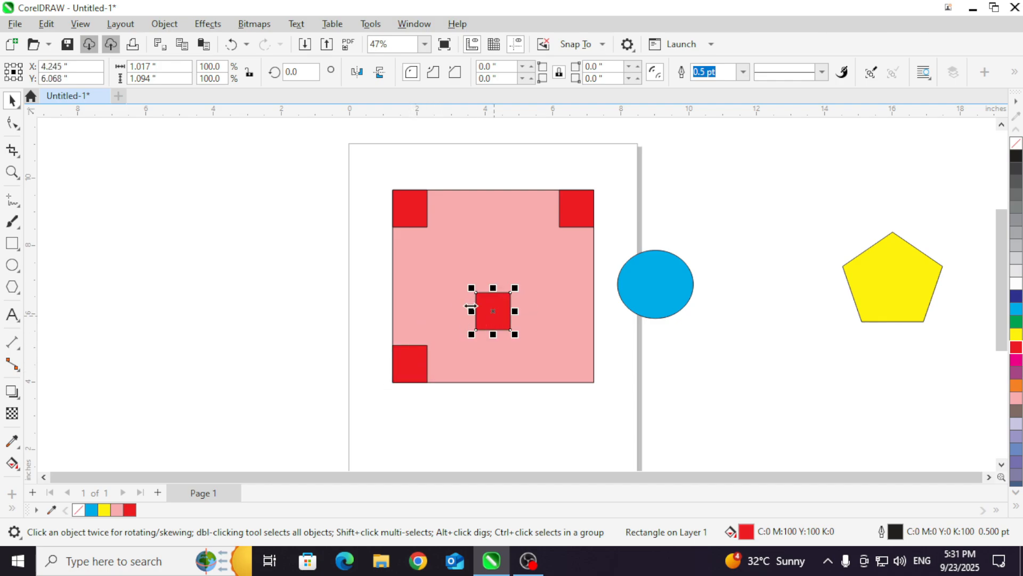
{"action": "left_click", "coordinate": [309, 273]}
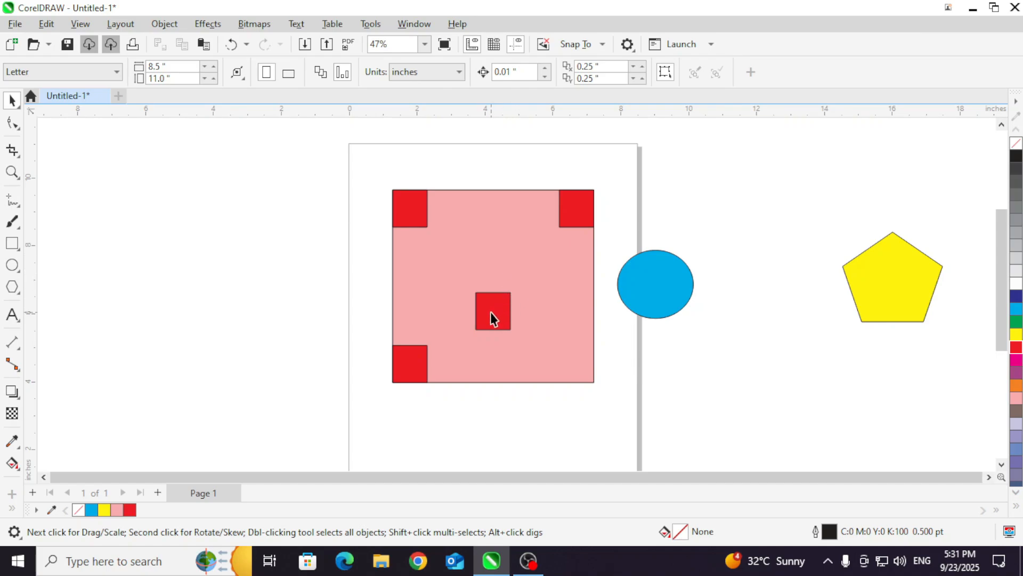
Step: Try to align the red rectangle below the pink rectangle's center with the pink one using Align Bottom, undo it, and deselect both
{"action": "left_click", "coordinate": [553, 268]}
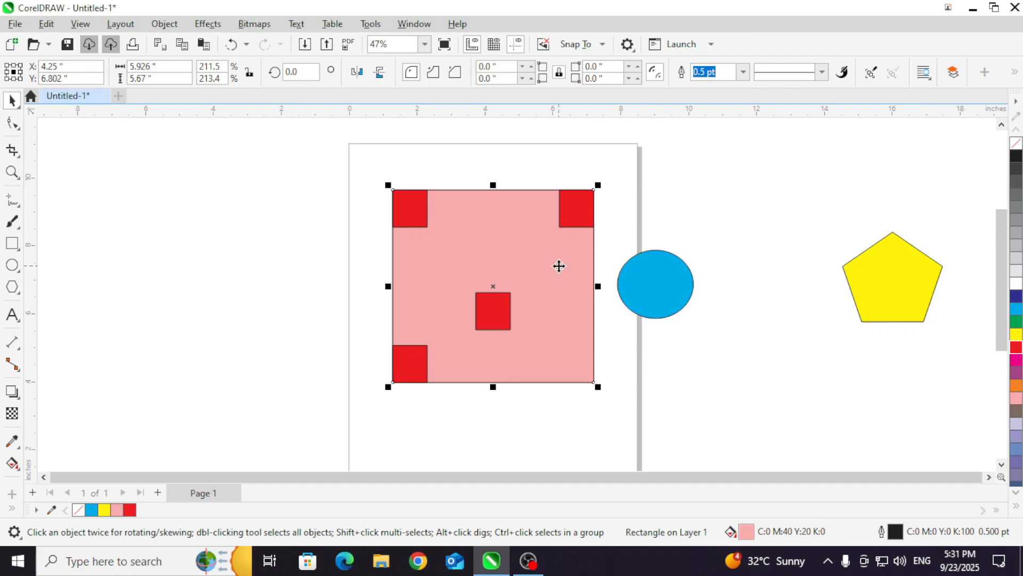
{"action": "left_click", "coordinate": [501, 317], "text": "shift"}
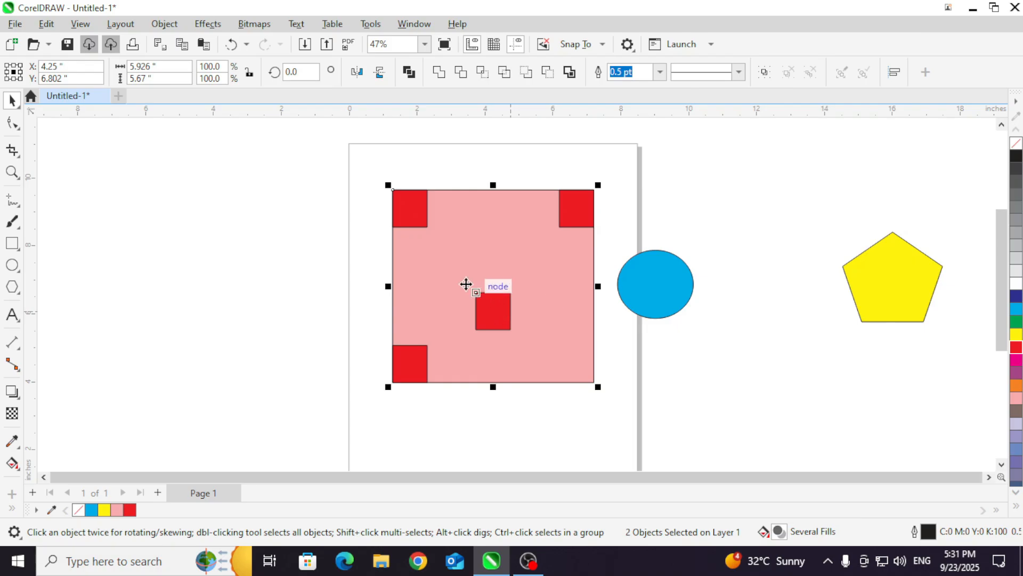
{"action": "left_click", "coordinate": [164, 24]}
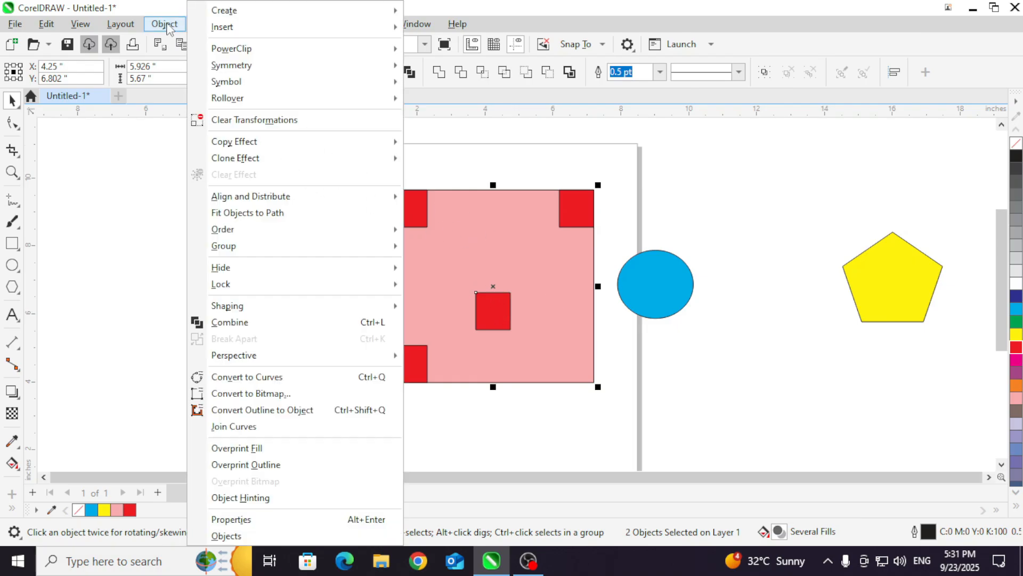
{"action": "mouse_move", "coordinate": [293, 198]}
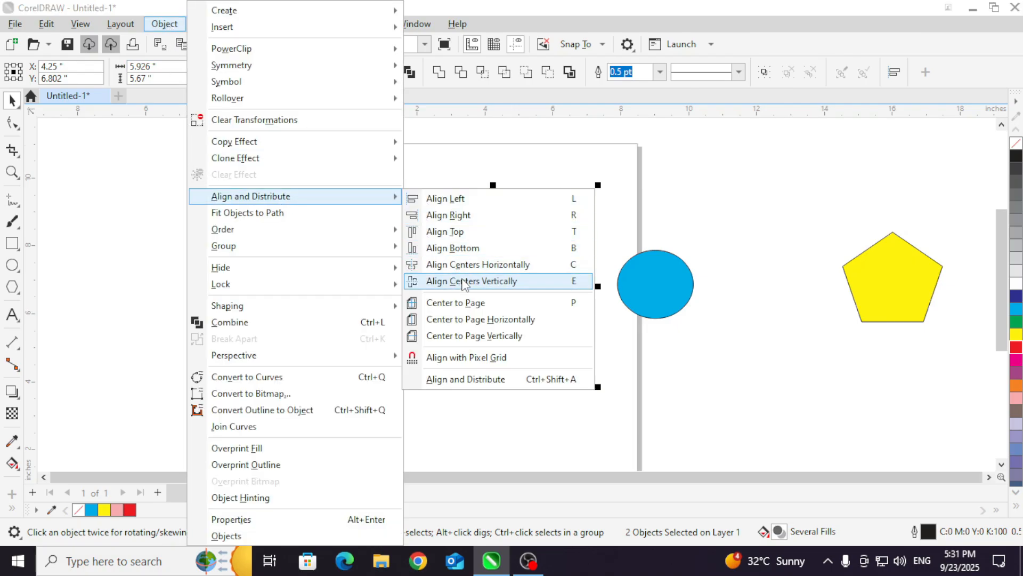
{"action": "left_click", "coordinate": [495, 252]}
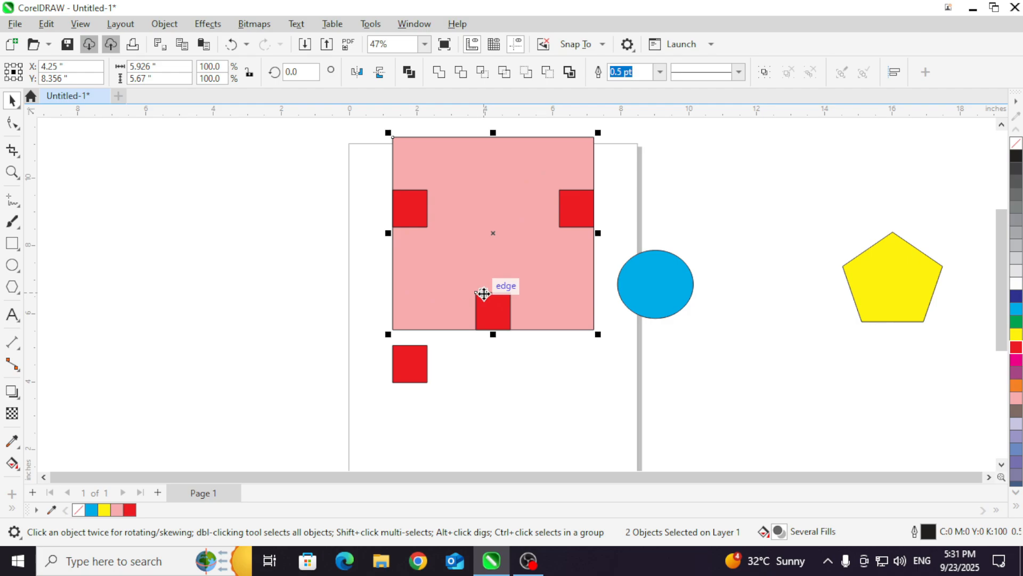
{"action": "key", "text": "ctrl+z"}
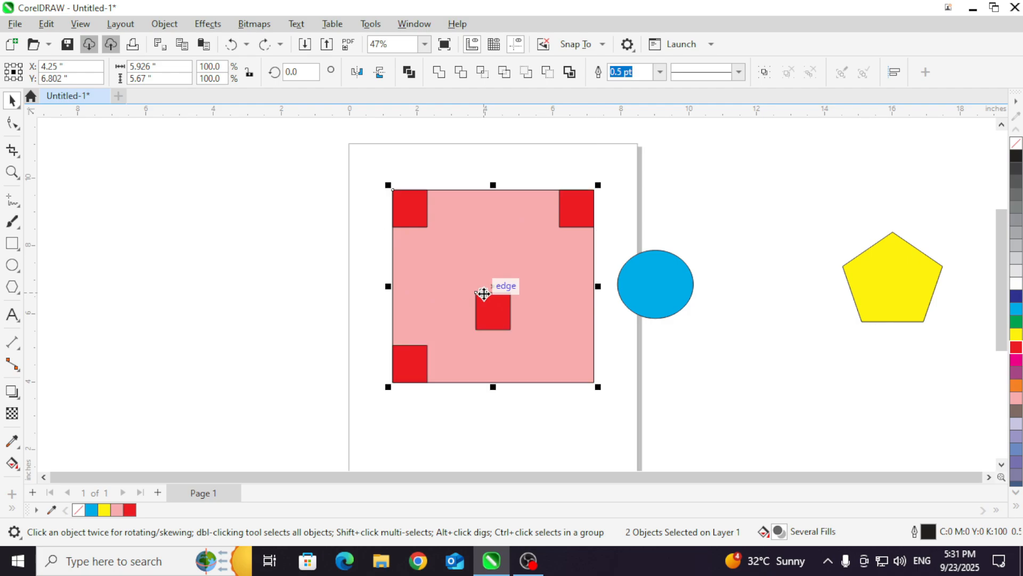
{"action": "left_click", "coordinate": [320, 291]}
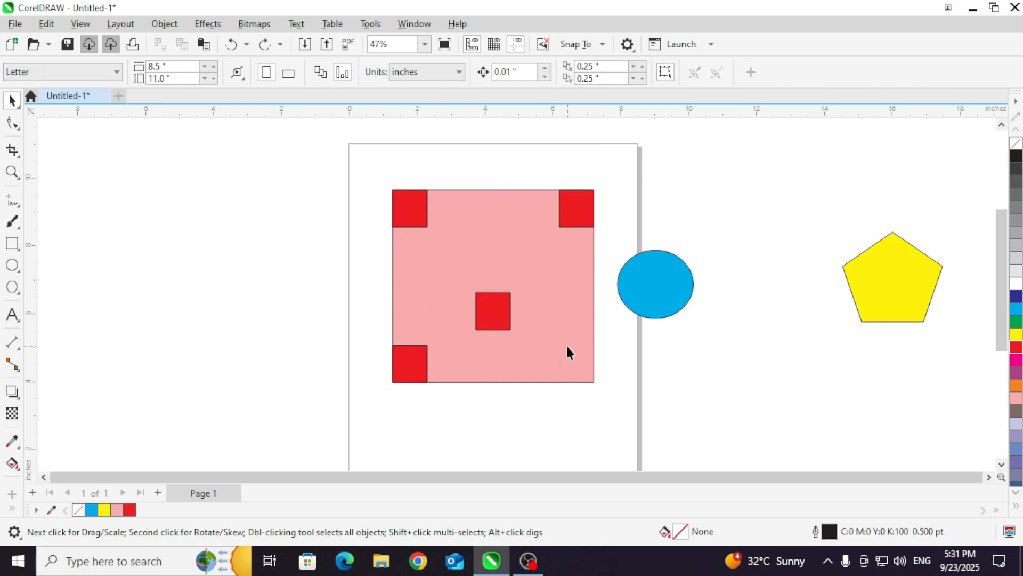
Step: Align the red rectangle below the center to the pink rectangle's lower-right corner using Align Bottom and Align Right
{"action": "left_click", "coordinate": [501, 324]}
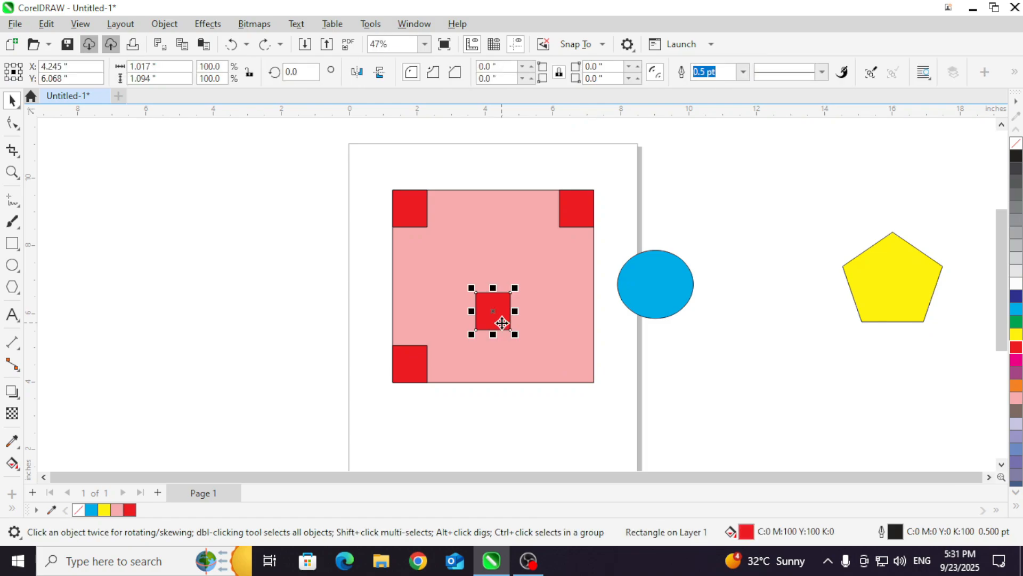
{"action": "left_click", "coordinate": [565, 333], "text": "shift"}
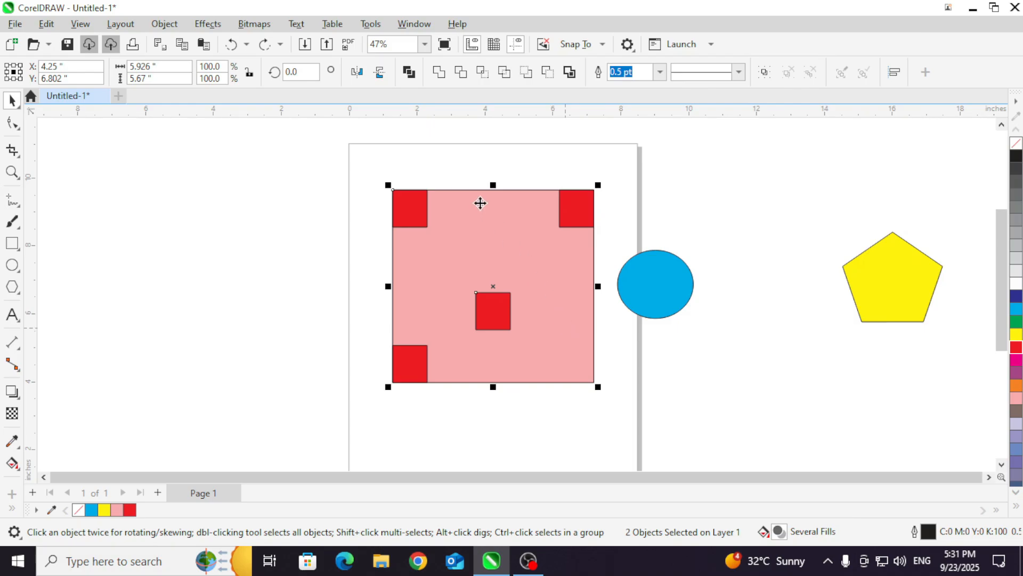
{"action": "left_click", "coordinate": [164, 24]}
{"action": "mouse_move", "coordinate": [291, 199]}
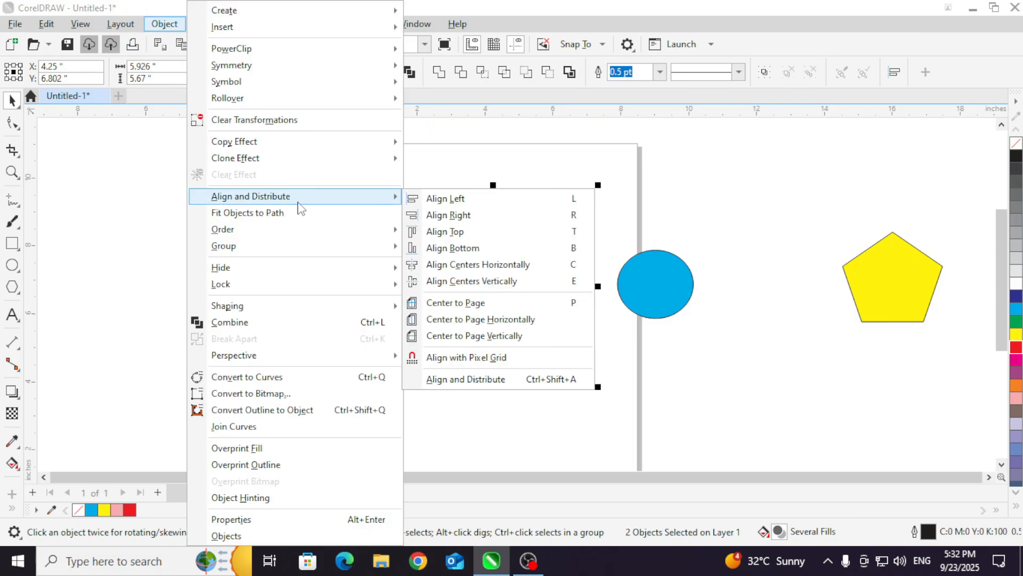
{"action": "left_click", "coordinate": [502, 249]}
{"action": "left_click", "coordinate": [165, 23]}
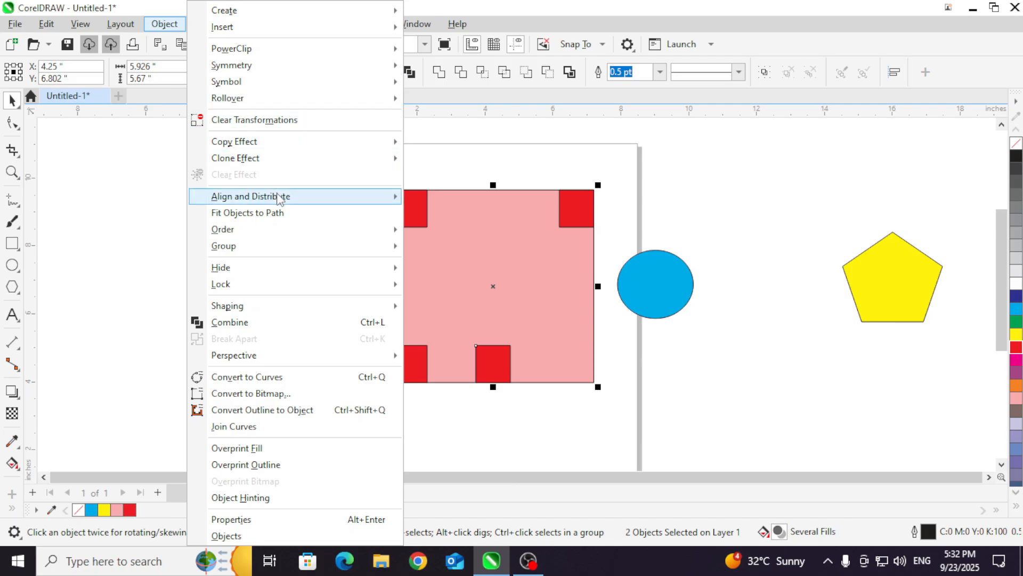
{"action": "mouse_move", "coordinate": [279, 198]}
{"action": "left_click", "coordinate": [500, 216]}
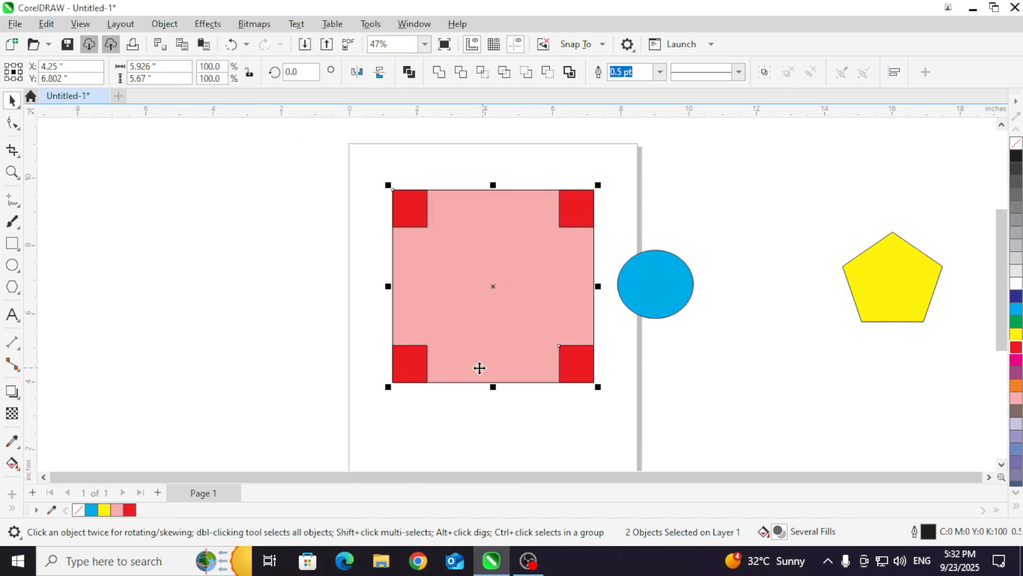
Step: Move the two lower red rectangles together up and slightly left, to about X 3.8 in, Y 5.78 in, and deselect them
{"action": "left_click_drag", "start_coordinate": [335, 315], "coordinate": [597, 408]}
{"action": "left_click_drag", "start_coordinate": [576, 366], "coordinate": [560, 320]}
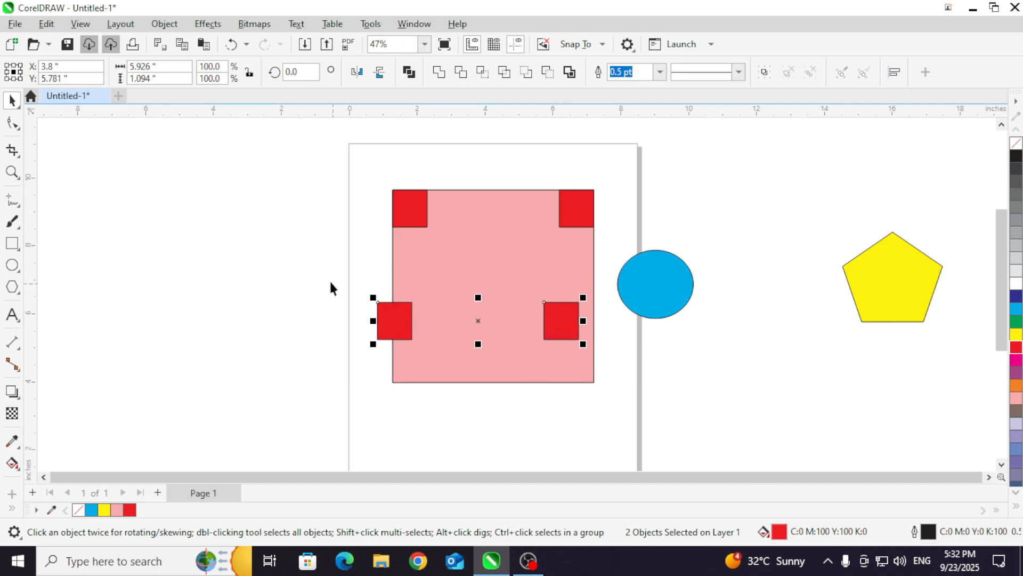
{"action": "left_click", "coordinate": [315, 293]}
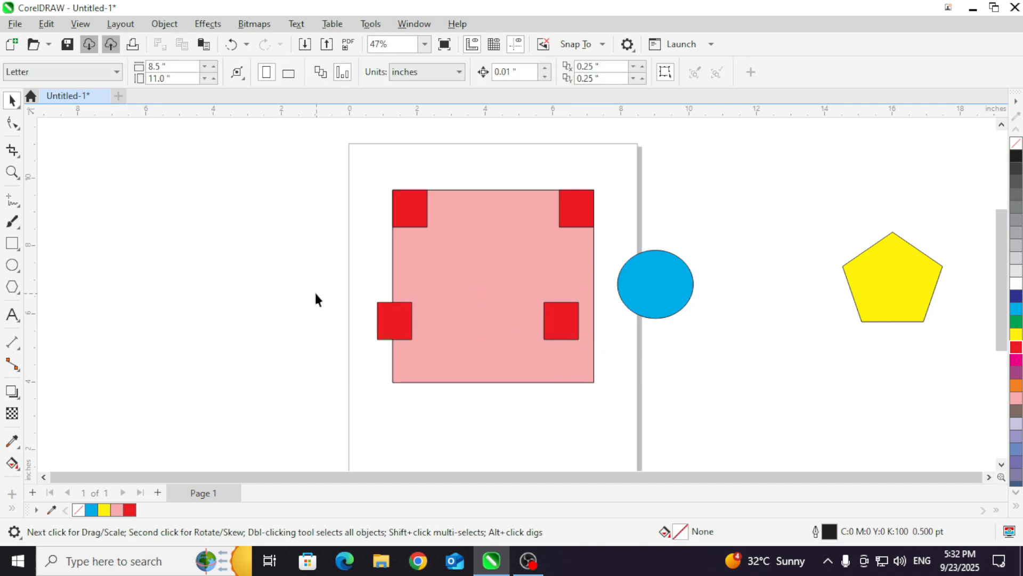
Step: Align the lower-left red rectangle to the pink rectangle's lower-left corner using Align Left and Align Bottom
{"action": "left_click", "coordinate": [455, 276]}
{"action": "left_click", "coordinate": [394, 320]}
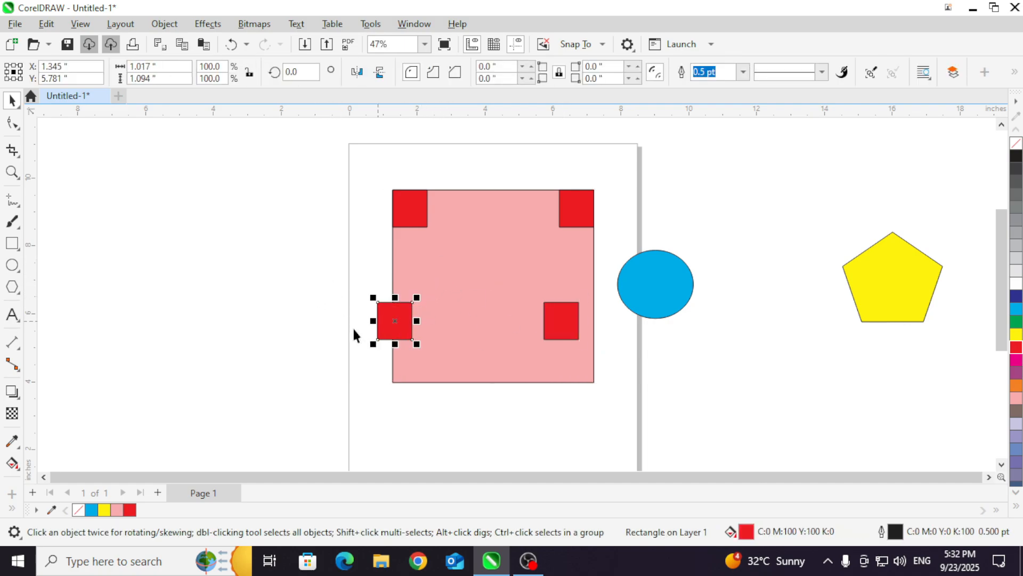
{"action": "left_click", "coordinate": [442, 283], "text": "shift"}
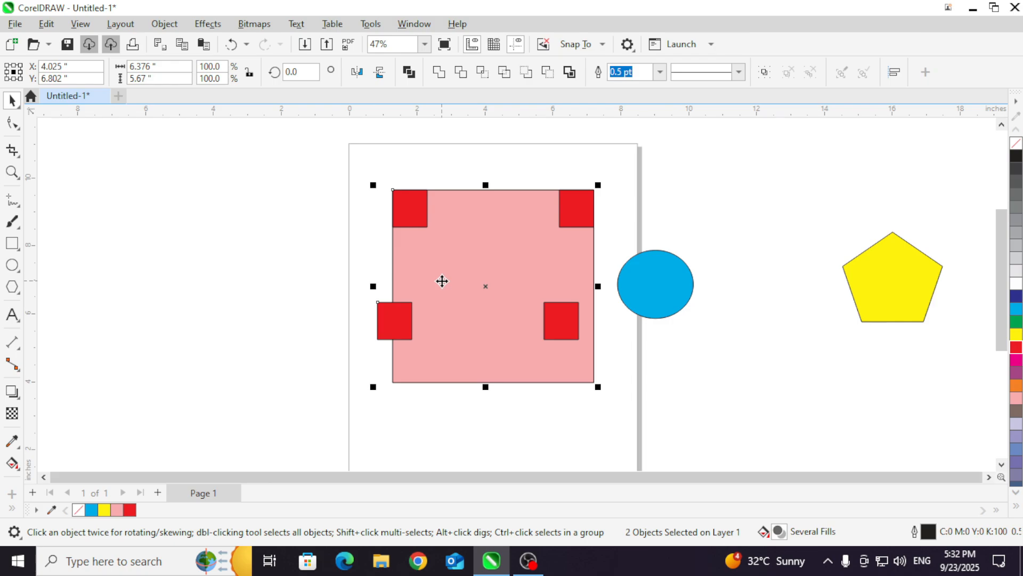
{"action": "key", "text": "l"}
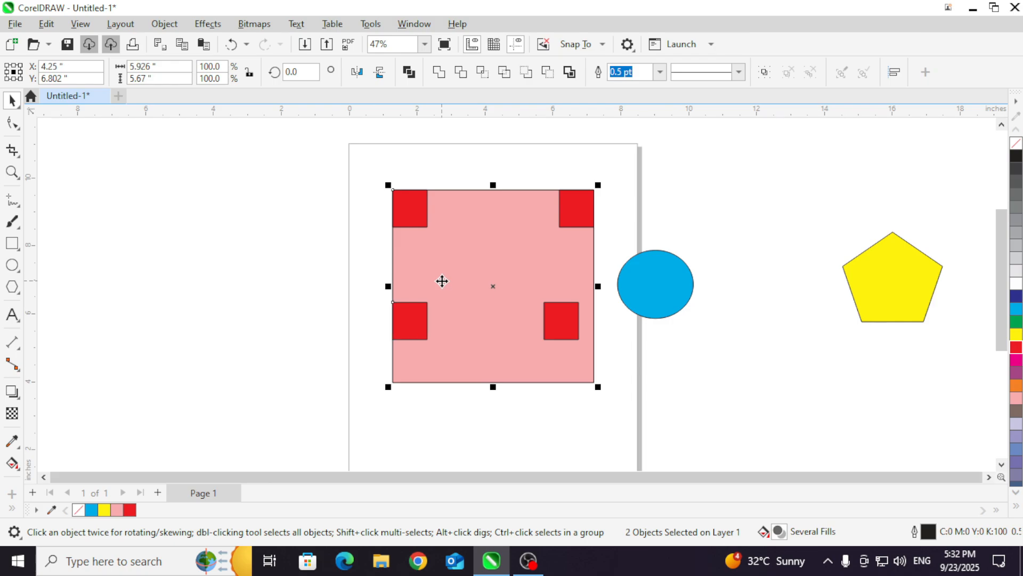
{"action": "key", "text": "b"}
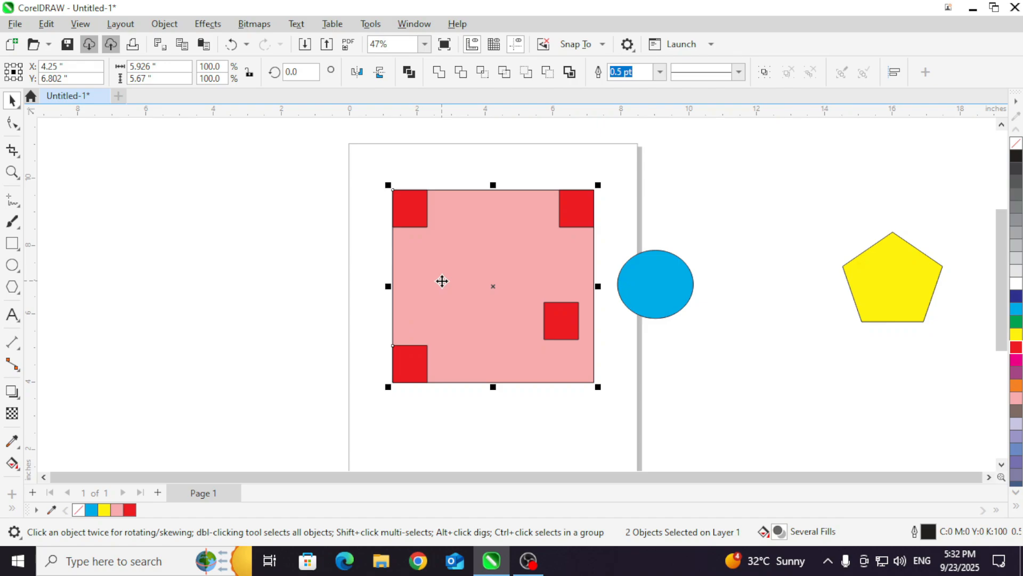
Step: Align the remaining displaced red rectangle to the pink rectangle's lower-right corner using Align Bottom and Align Right
{"action": "left_click", "coordinate": [554, 336]}
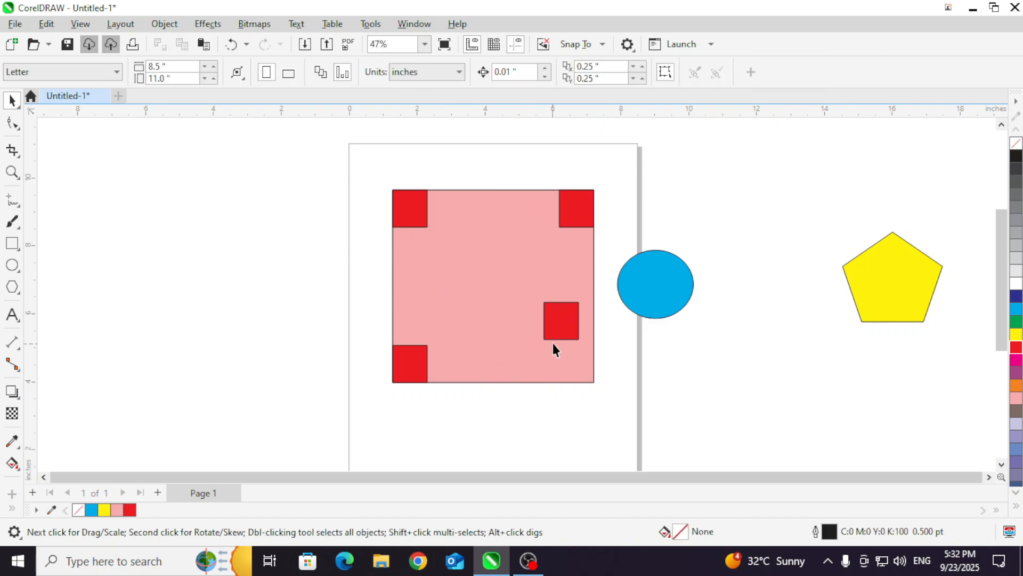
{"action": "left_click", "coordinate": [532, 277]}
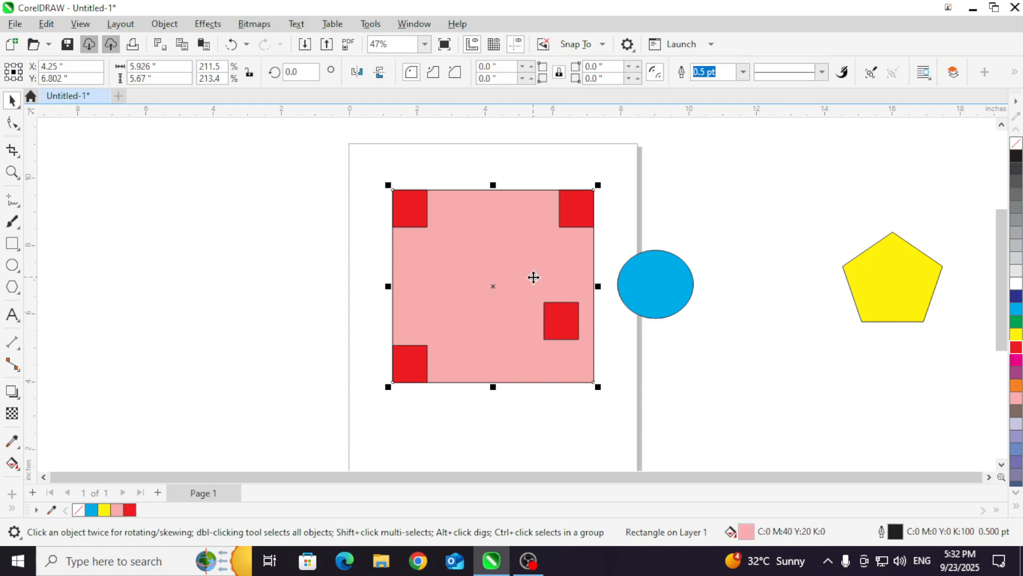
{"action": "left_click", "coordinate": [554, 323]}
{"action": "left_click", "coordinate": [518, 323], "text": "shift"}
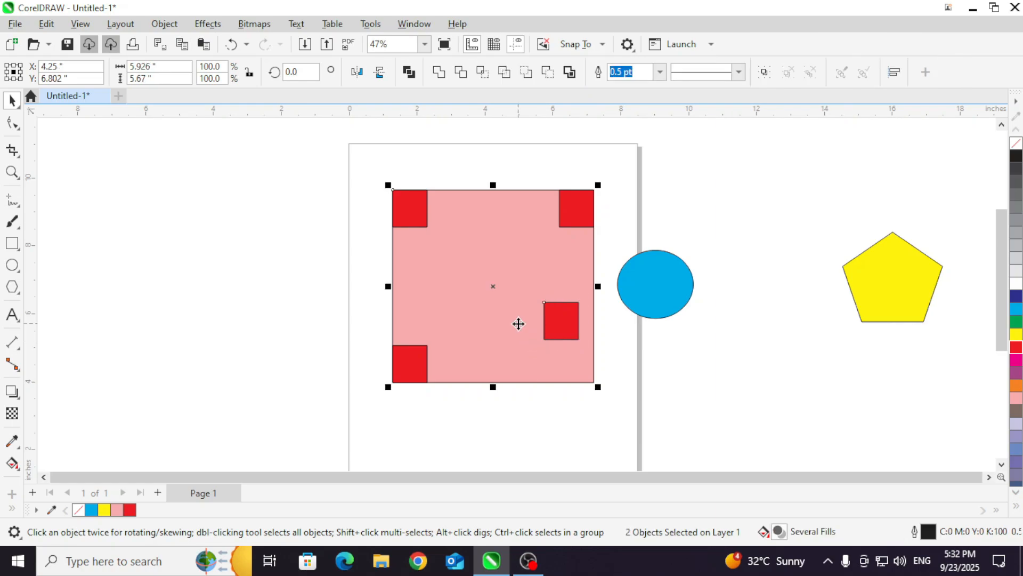
{"action": "key", "text": "b"}
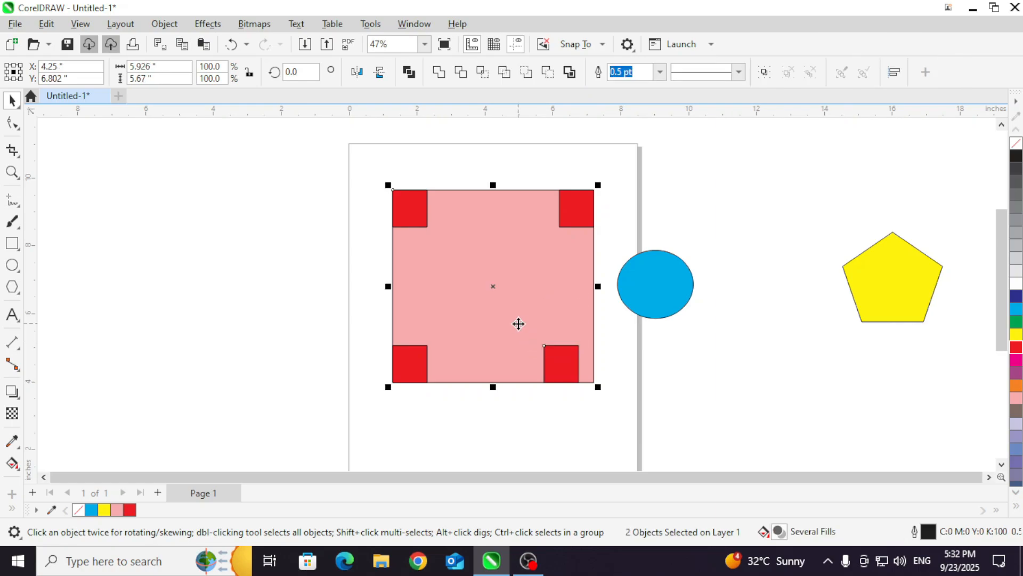
{"action": "key", "text": "r"}
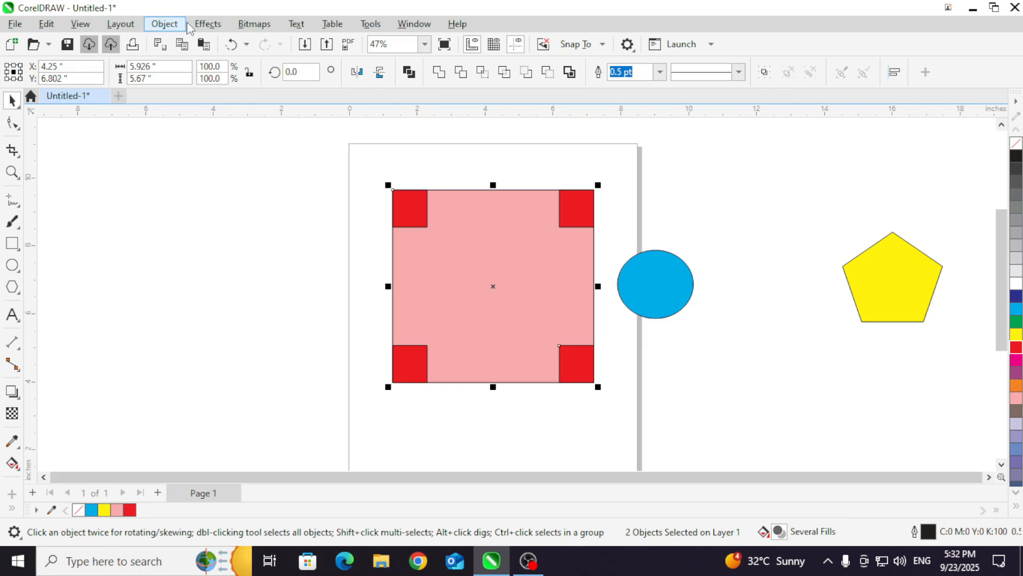
{"action": "left_click", "coordinate": [165, 24]}
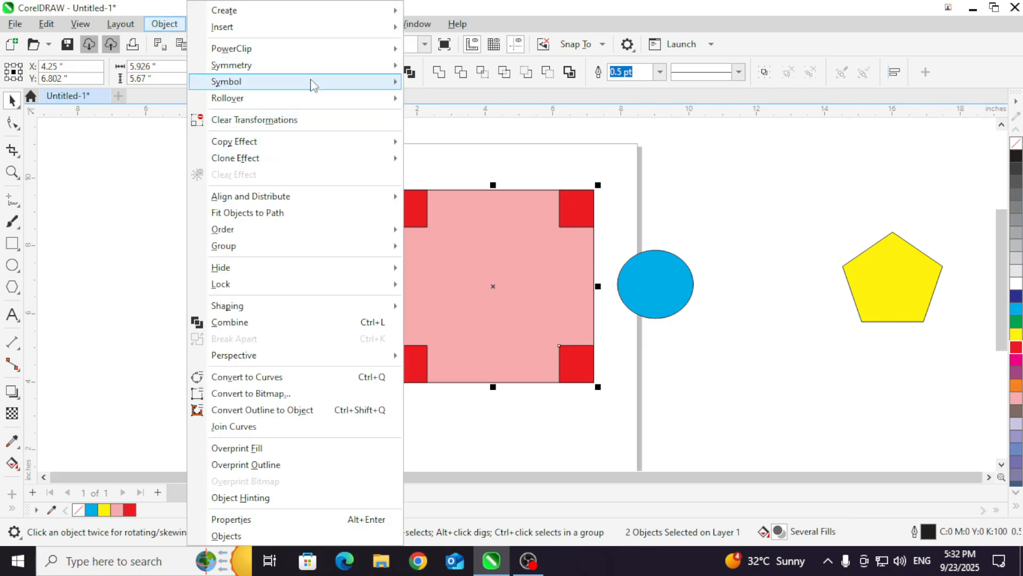
{"action": "mouse_move", "coordinate": [305, 200]}
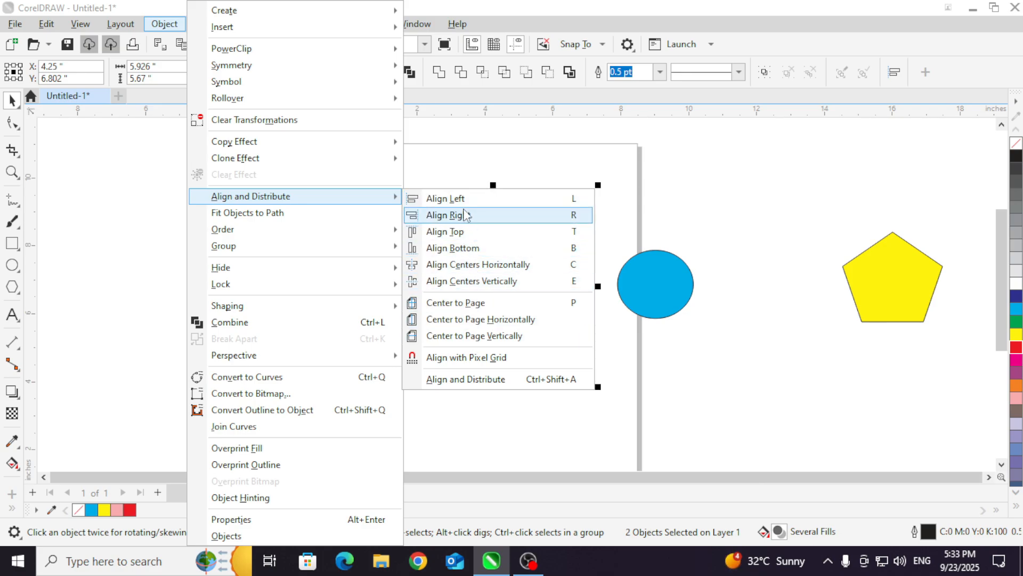
{"action": "left_click", "coordinate": [710, 332]}
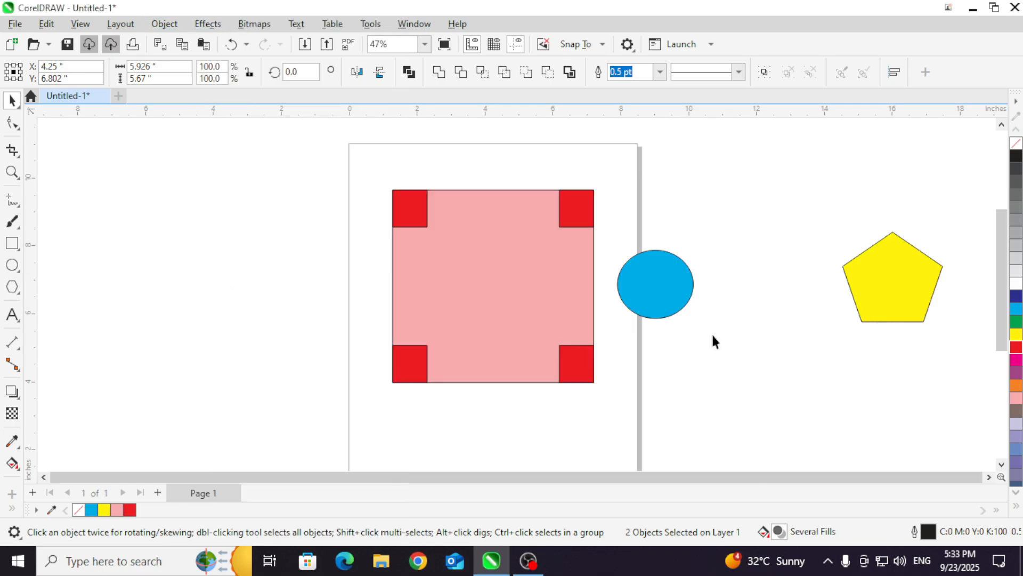
Step: Move the pink rectangle with its four red corner rectangles off the page, to just below the yellow pentagon
{"action": "left_click", "coordinate": [711, 332]}
{"action": "scroll", "coordinate": [617, 213], "scroll_direction": "down", "scroll_amount": 2}
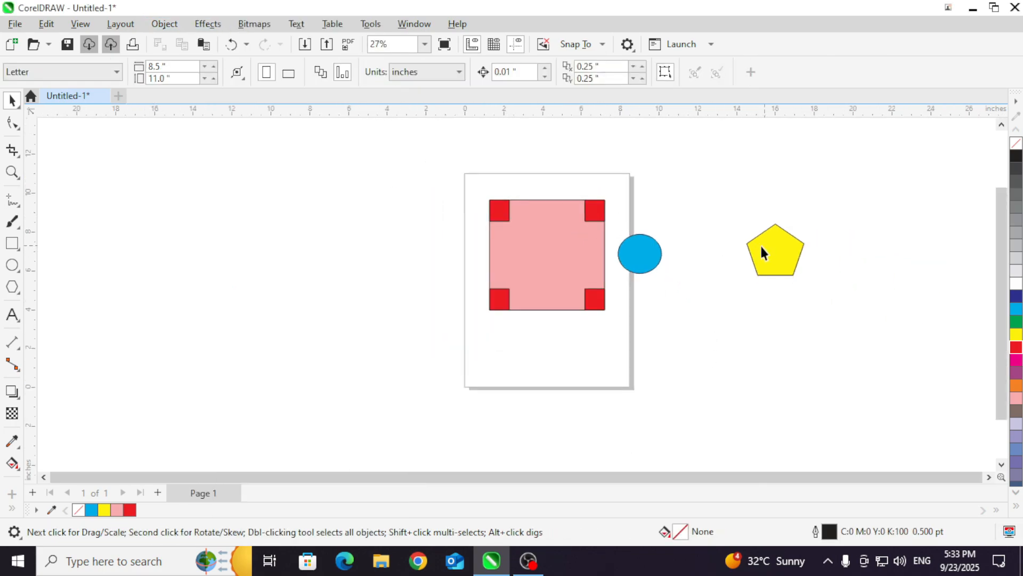
{"action": "left_click_drag", "start_coordinate": [576, 266], "coordinate": [826, 358]}
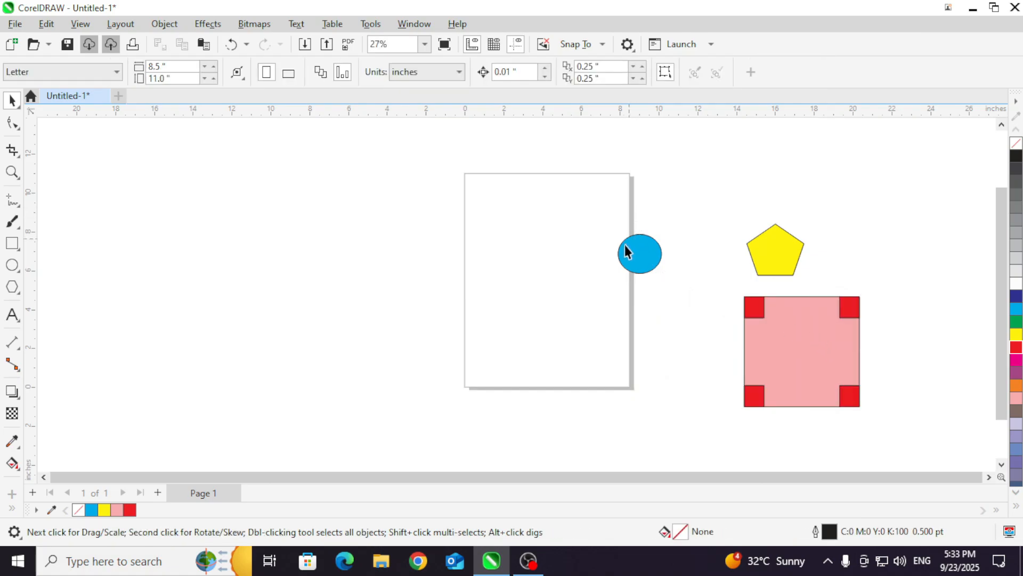
Step: Move the blue ellipse to the page's upper-left area and scale it down proportionally to about 1.34 by 1.20 in
{"action": "left_click_drag", "start_coordinate": [626, 251], "coordinate": [497, 232]}
{"action": "scroll", "coordinate": [506, 233], "scroll_direction": "up", "scroll_amount": 2}
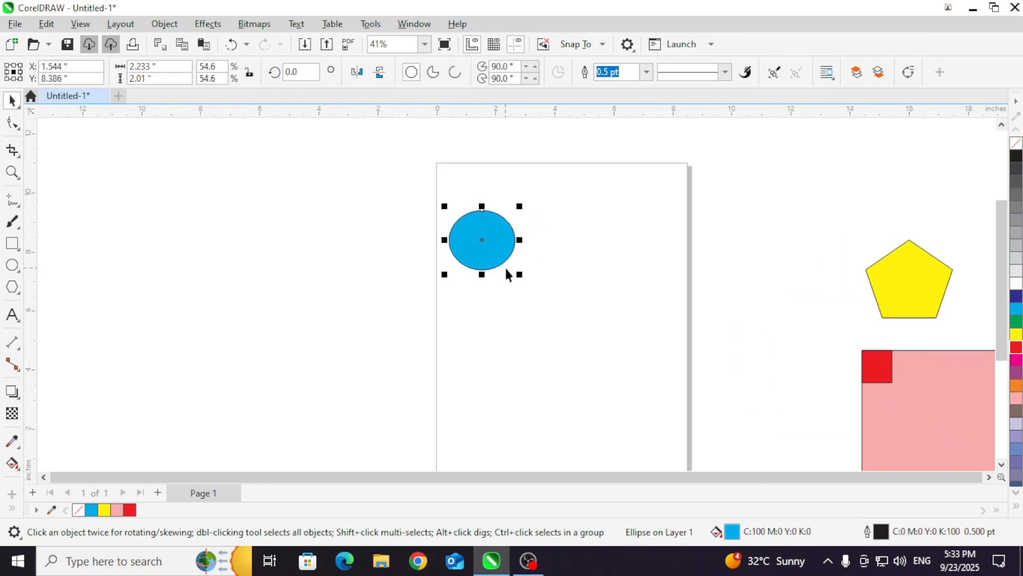
{"action": "left_click_drag", "start_coordinate": [519, 274], "coordinate": [494, 270]}
{"action": "scroll", "coordinate": [501, 256], "scroll_direction": "up", "scroll_amount": 2}
{"action": "scroll", "coordinate": [511, 244], "scroll_direction": "up", "scroll_amount": 2}
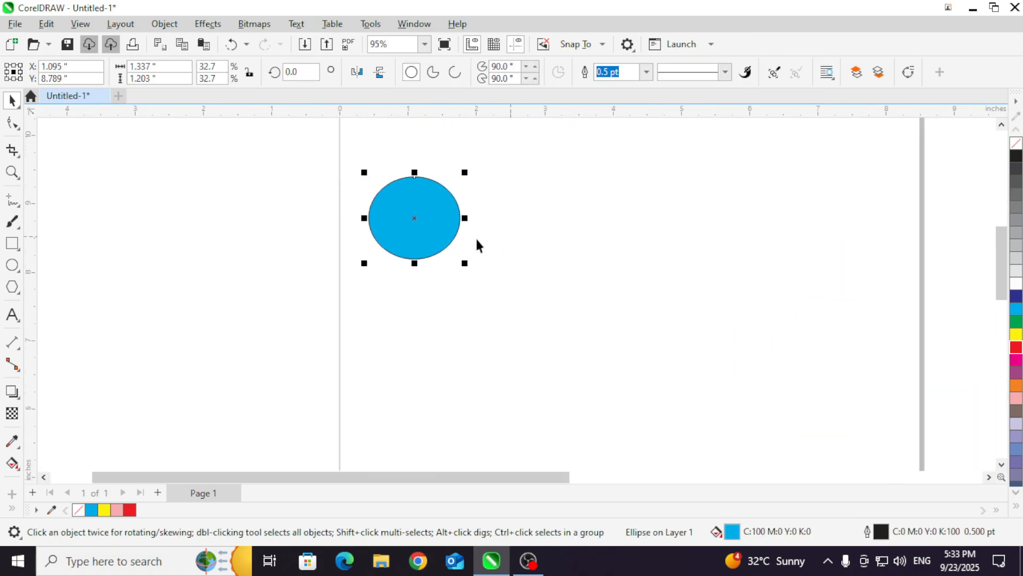
Step: Draw six small ellipses of differing sizes in an uneven row to the right of the blue one, the first about 0.66 by 0.70 in
{"action": "left_click", "coordinate": [12, 265]}
{"action": "left_click_drag", "start_coordinate": [489, 213], "coordinate": [536, 259]}
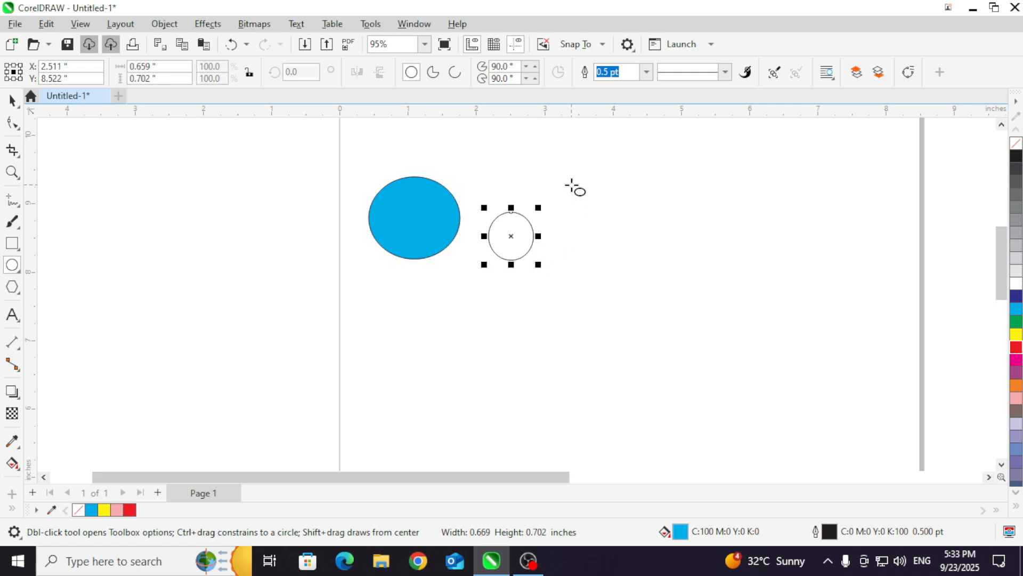
{"action": "left_click_drag", "start_coordinate": [571, 185], "coordinate": [618, 230]}
{"action": "mouse_move", "coordinate": [656, 176]}
{"action": "left_mouse_down"}
{"action": "mouse_move", "coordinate": [691, 220]}
{"action": "mouse_move", "coordinate": [758, 257]}
{"action": "left_mouse_up"}
{"action": "left_click_drag", "start_coordinate": [812, 199], "coordinate": [860, 246]}
{"action": "left_click_drag", "start_coordinate": [900, 173], "coordinate": [950, 231]}
Step: Fill all seven ellipses with red and move them left together, to about X 3.79 in, Y 8.75 in
{"action": "left_click", "coordinate": [12, 101]}
{"action": "left_click_drag", "start_coordinate": [359, 136], "coordinate": [442, 201]}
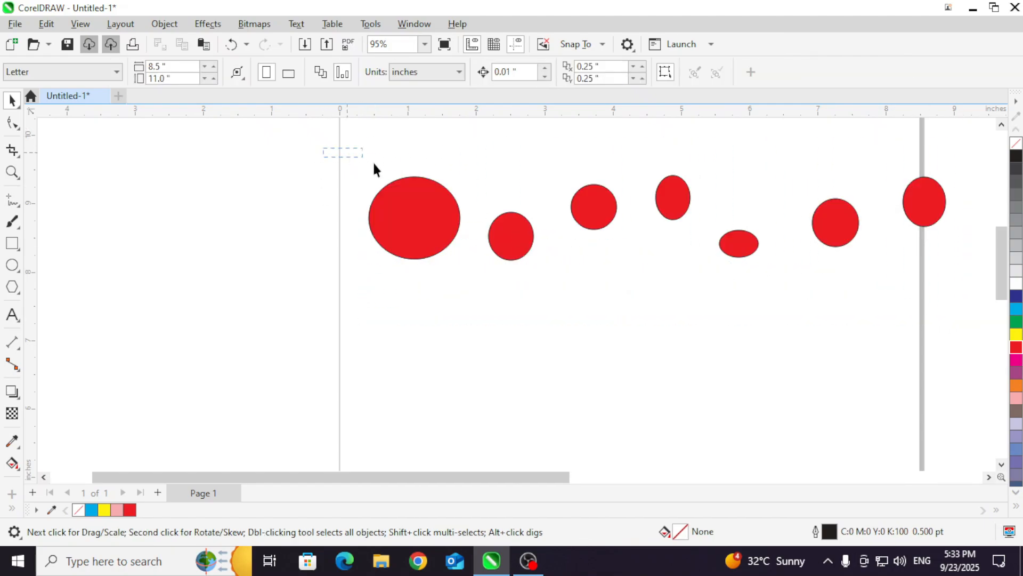
{"action": "left_click_drag", "start_coordinate": [874, 314], "coordinate": [954, 296]}
{"action": "left_click_drag", "start_coordinate": [924, 219], "coordinate": [859, 228]}
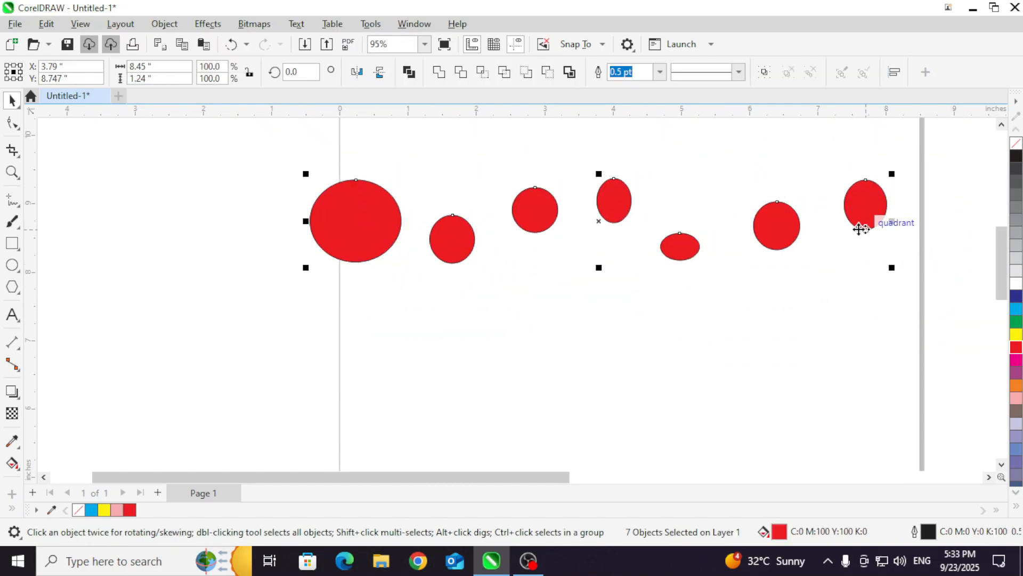
Step: Align the top edges of the seven selected red ellipses using Align Top
{"action": "left_click", "coordinate": [158, 27]}
{"action": "mouse_move", "coordinate": [268, 200]}
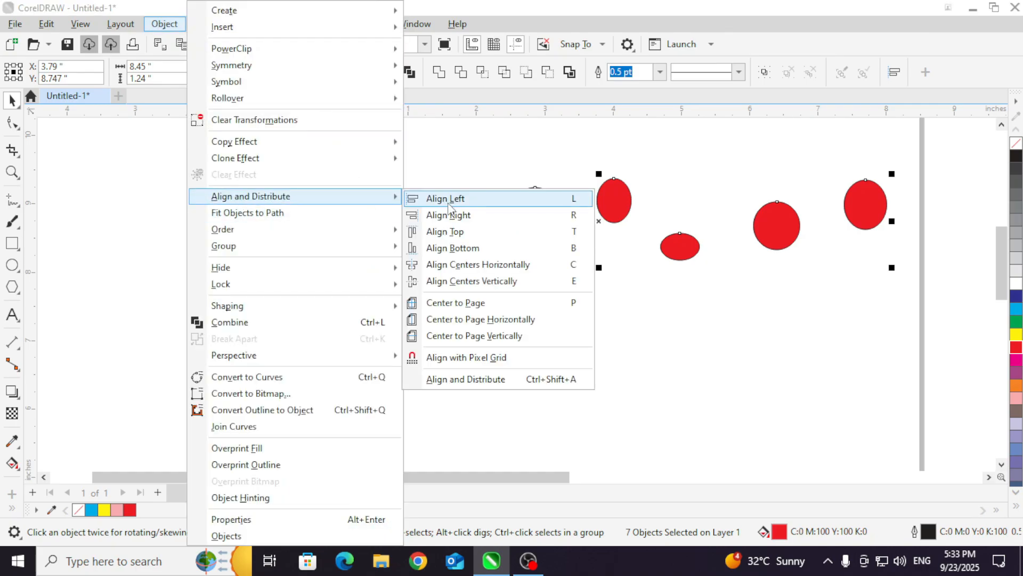
{"action": "left_click", "coordinate": [445, 232]}
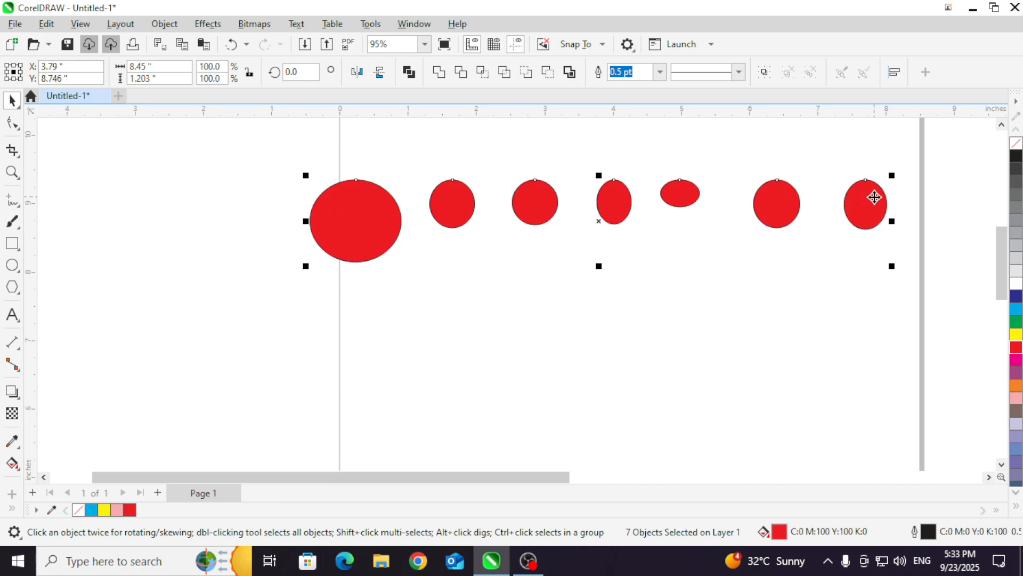
Step: Align the bottom edges of the seven selected red ellipses using Align Bottom
{"action": "left_click", "coordinate": [164, 24]}
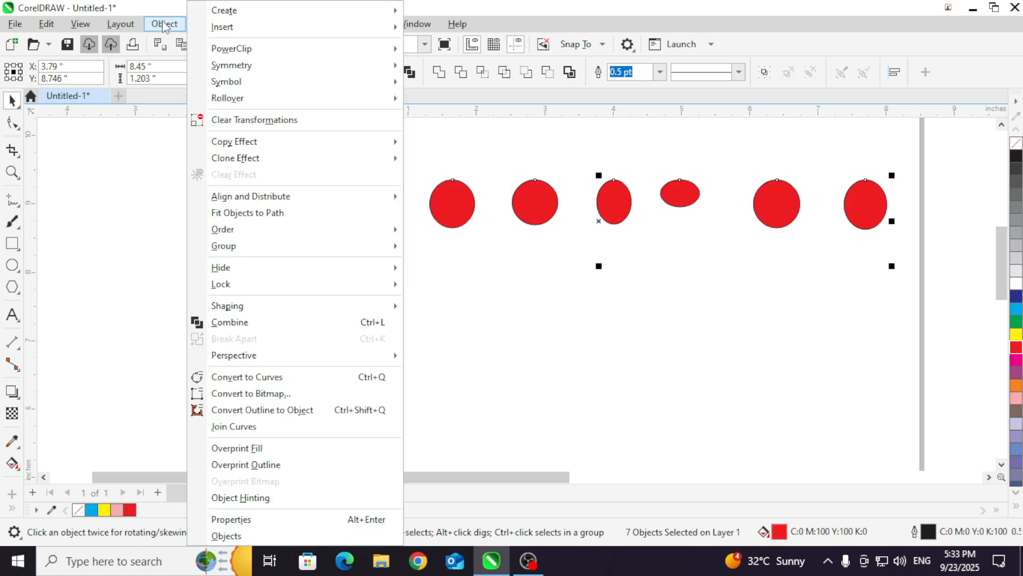
{"action": "mouse_move", "coordinate": [251, 196]}
{"action": "left_click", "coordinate": [463, 254]}
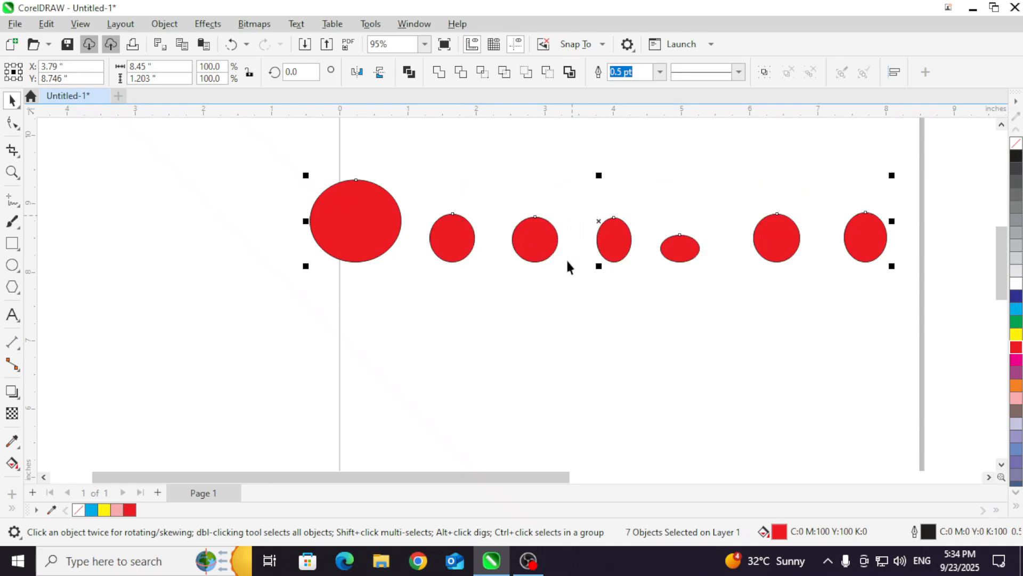
Step: Try Align Left on the seven red ellipses, and undo it to restore the row
{"action": "left_click", "coordinate": [164, 24]}
{"action": "mouse_move", "coordinate": [250, 196]}
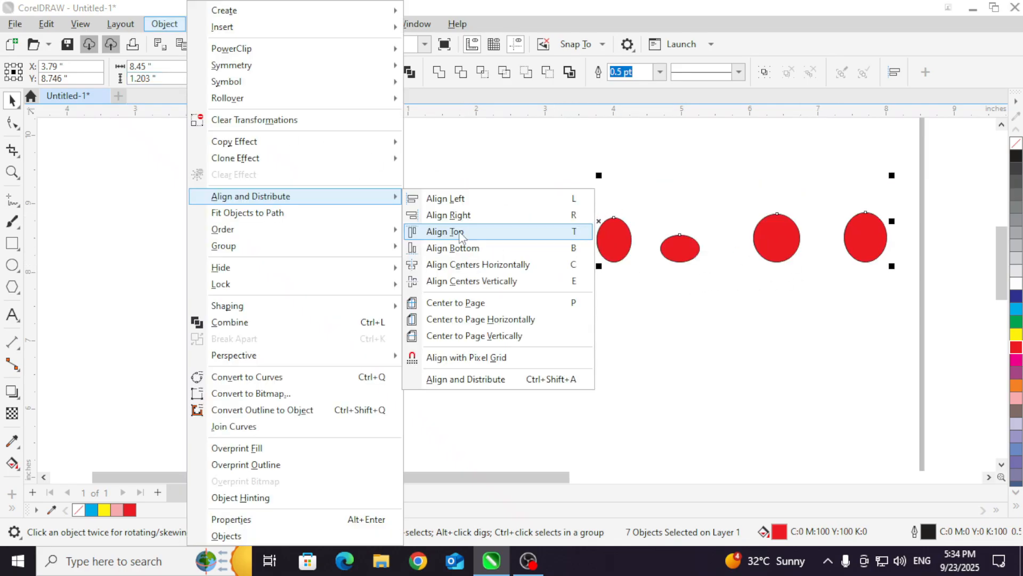
{"action": "left_click", "coordinate": [468, 201]}
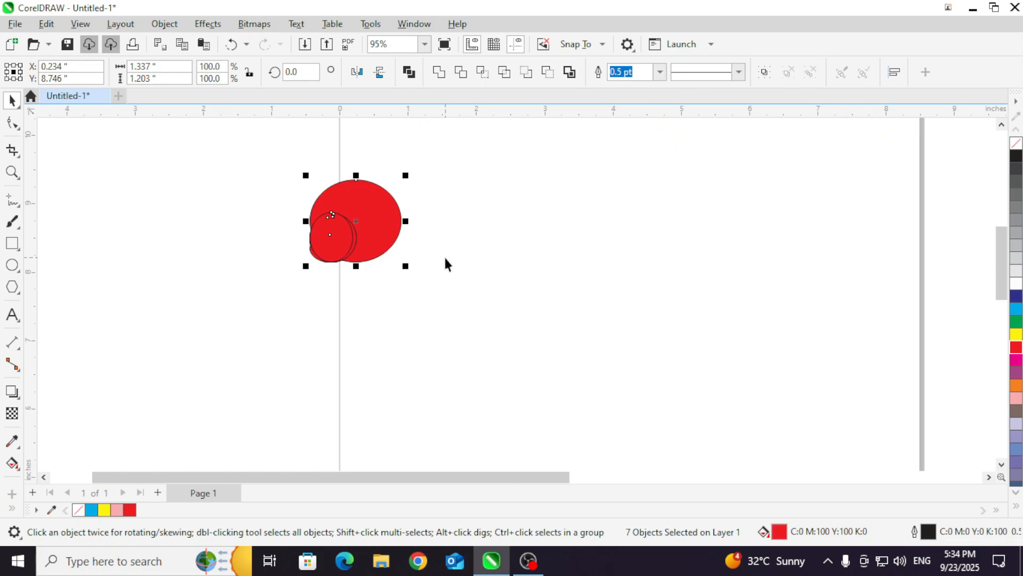
{"action": "key", "text": "ctrl+z"}
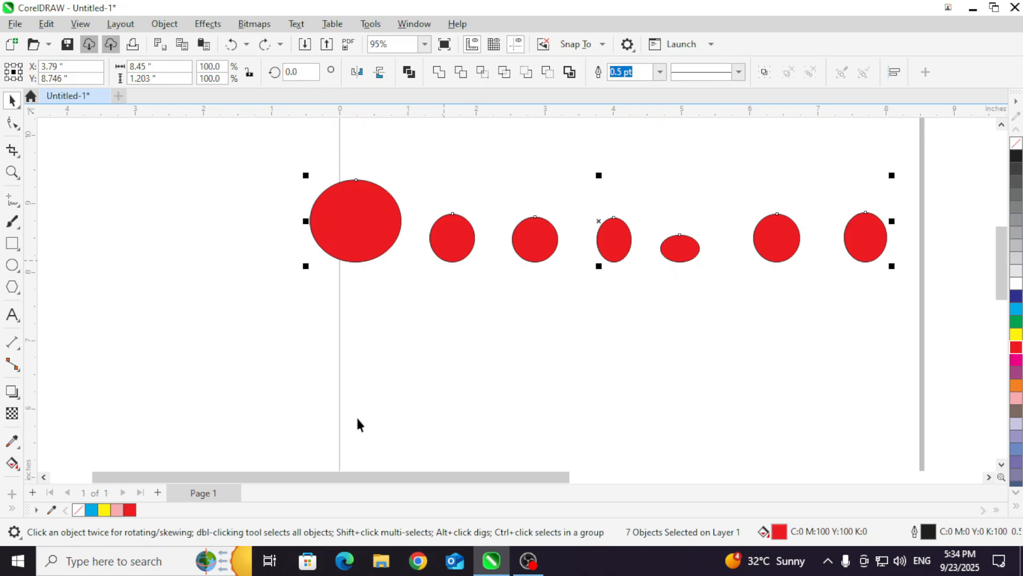
Step: Draw one small ellipse above the large red one and three below it, and fill all five in the column with blue
{"action": "left_click", "coordinate": [372, 353]}
{"action": "scroll", "coordinate": [283, 129], "scroll_direction": "down", "scroll_amount": 1}
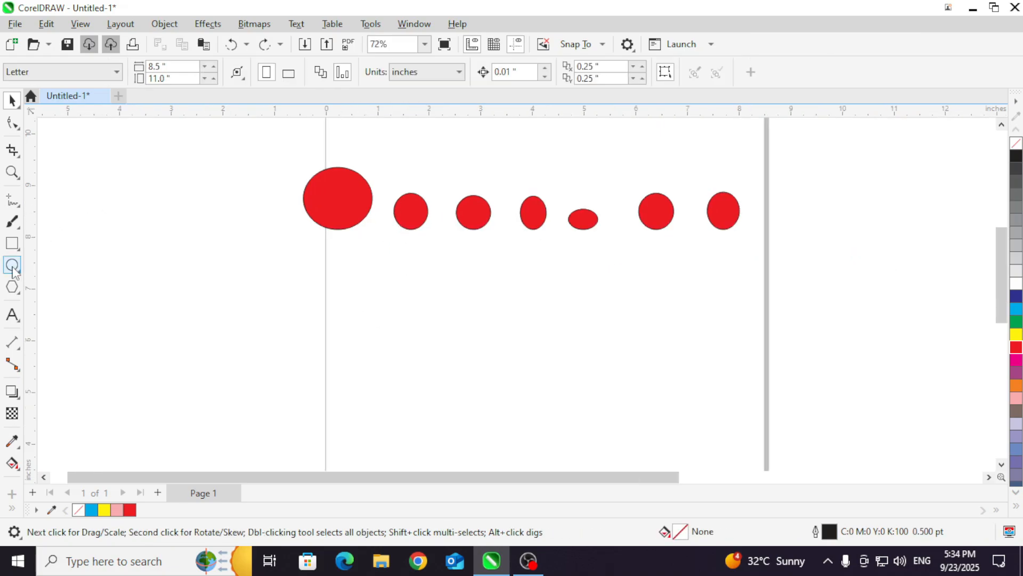
{"action": "left_click", "coordinate": [12, 265]}
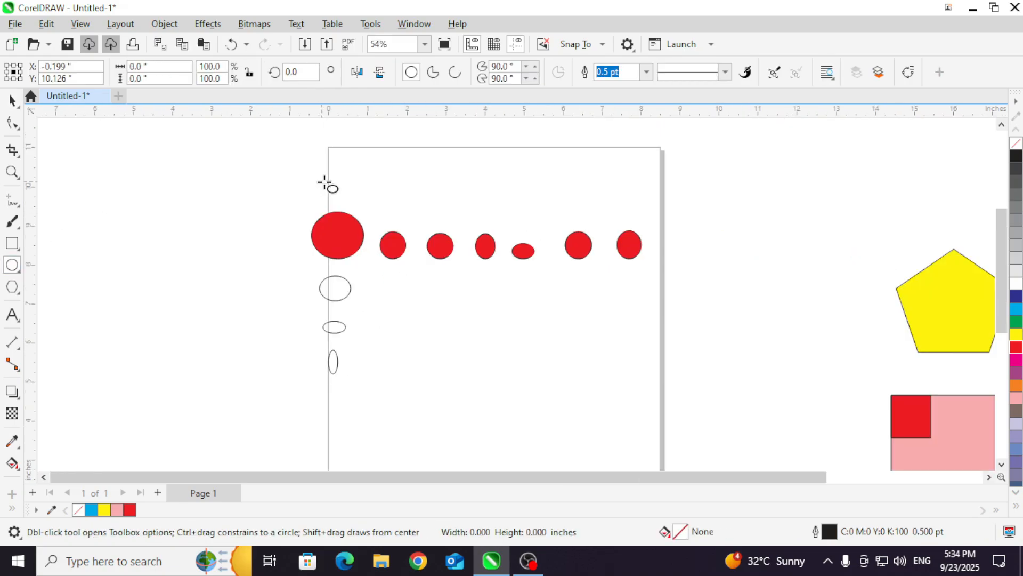
{"action": "left_click_drag", "start_coordinate": [317, 177], "coordinate": [344, 205]}
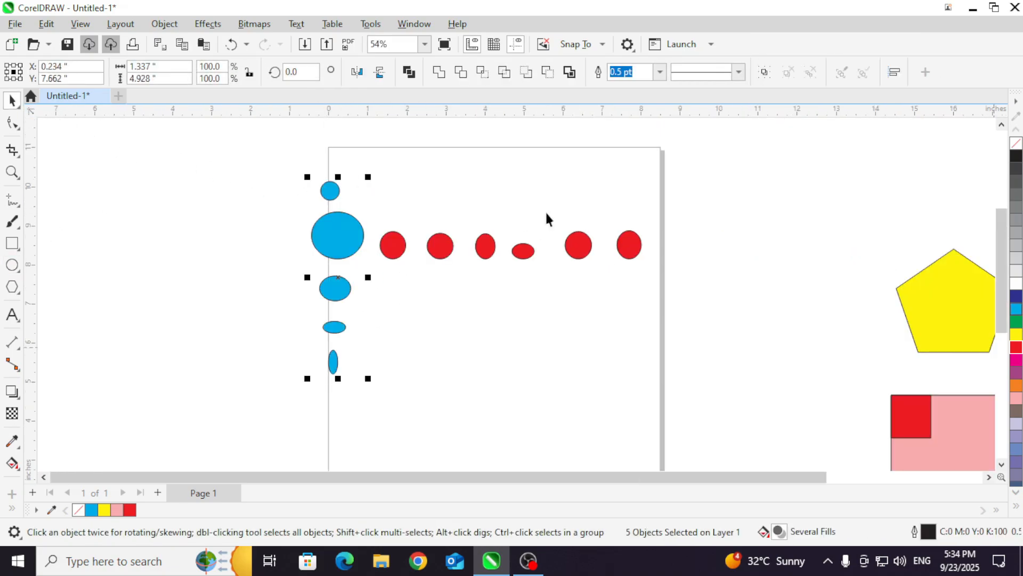
{"action": "left_click_drag", "start_coordinate": [287, 153], "coordinate": [351, 284]}
{"action": "left_click_drag", "start_coordinate": [376, 423], "coordinate": [375, 425]}
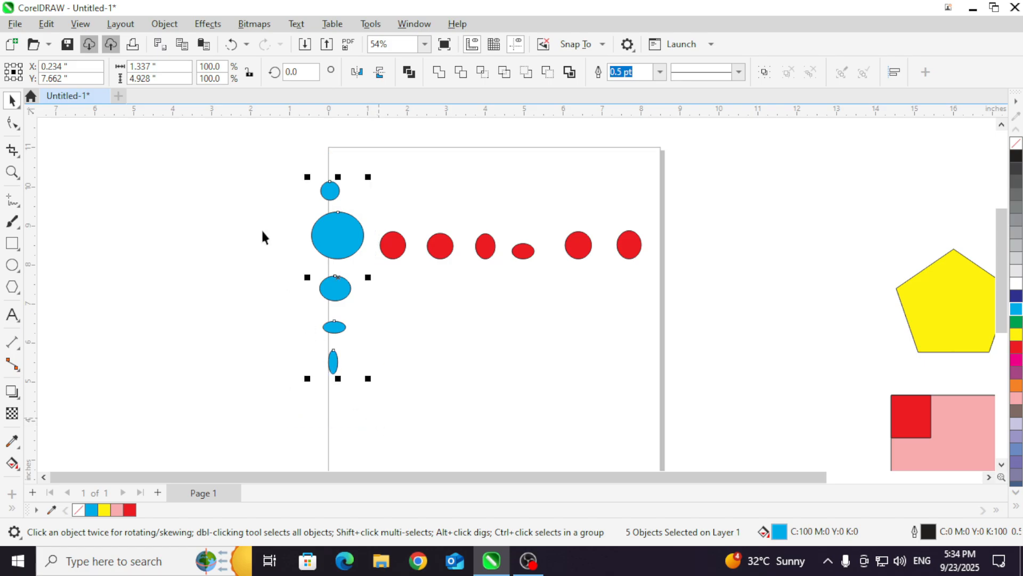
Step: Try Align Left on the column of five blue ellipses
{"action": "left_click", "coordinate": [165, 23]}
{"action": "mouse_move", "coordinate": [250, 196]}
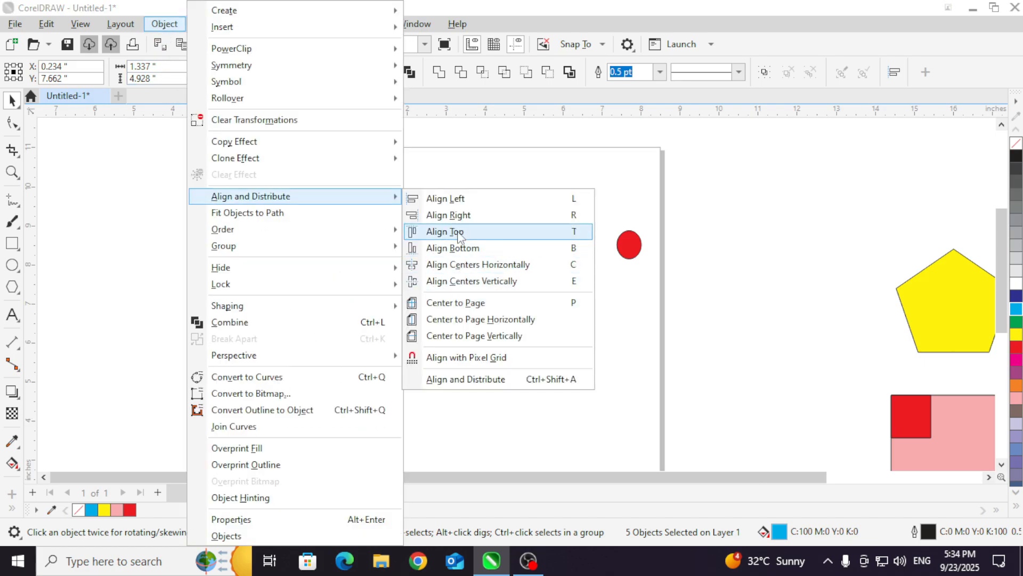
{"action": "left_click", "coordinate": [464, 199]}
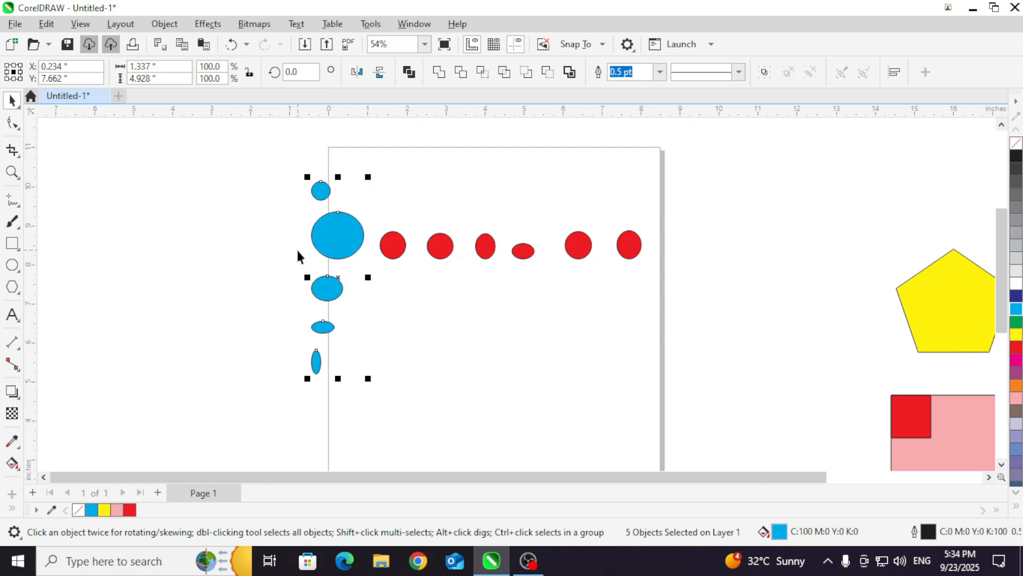
{"action": "left_click", "coordinate": [270, 262]}
Step: Try Align Centers Horizontally on the row made of the large blue ellipse and the six red ones
{"action": "left_click", "coordinate": [162, 25]}
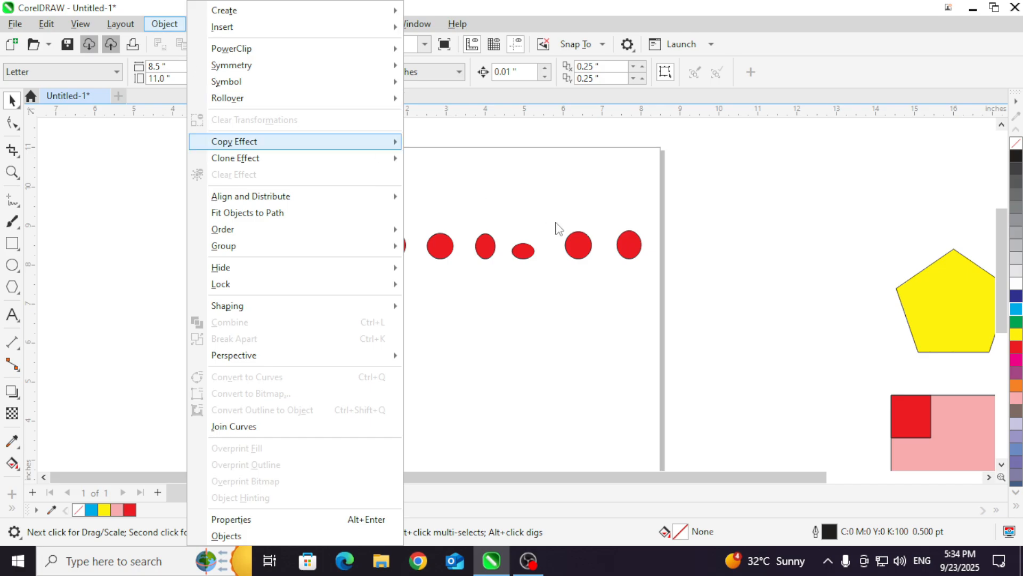
{"action": "left_click", "coordinate": [563, 268]}
{"action": "left_click_drag", "start_coordinate": [565, 271], "coordinate": [368, 225]}
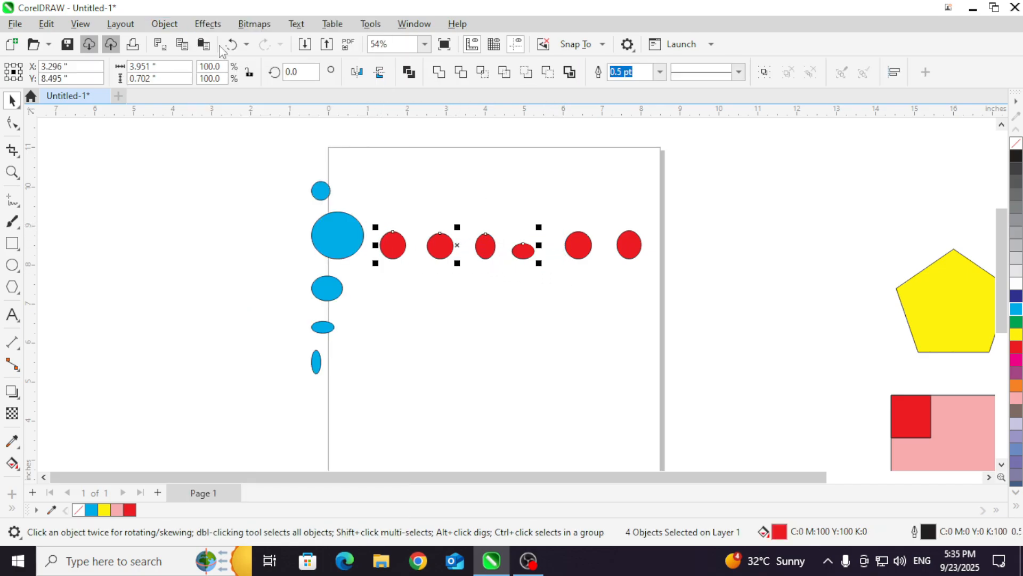
{"action": "left_click_drag", "start_coordinate": [283, 196], "coordinate": [660, 261]}
{"action": "left_click", "coordinate": [164, 24]}
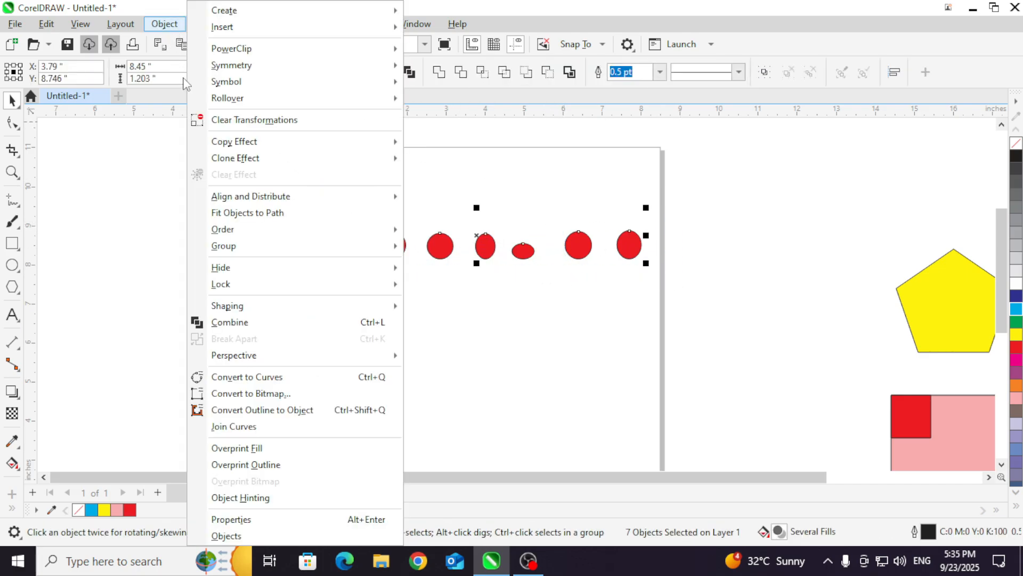
{"action": "mouse_move", "coordinate": [303, 235]}
{"action": "mouse_move", "coordinate": [320, 196]}
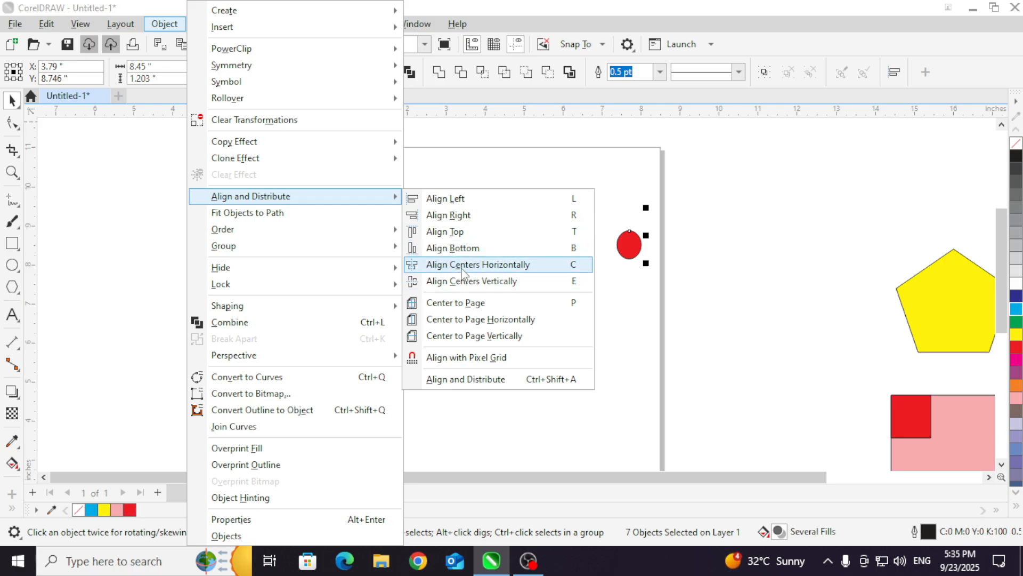
{"action": "left_click", "coordinate": [463, 267]}
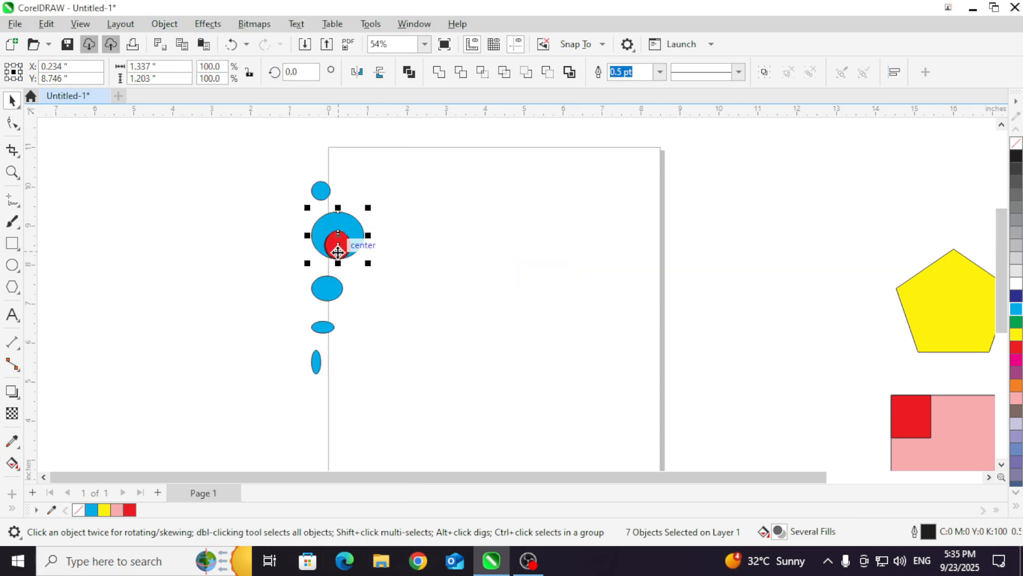
Step: Try Align Centers Vertically on the stacked red ellipses and the large blue ellipse
{"action": "left_click", "coordinate": [164, 23]}
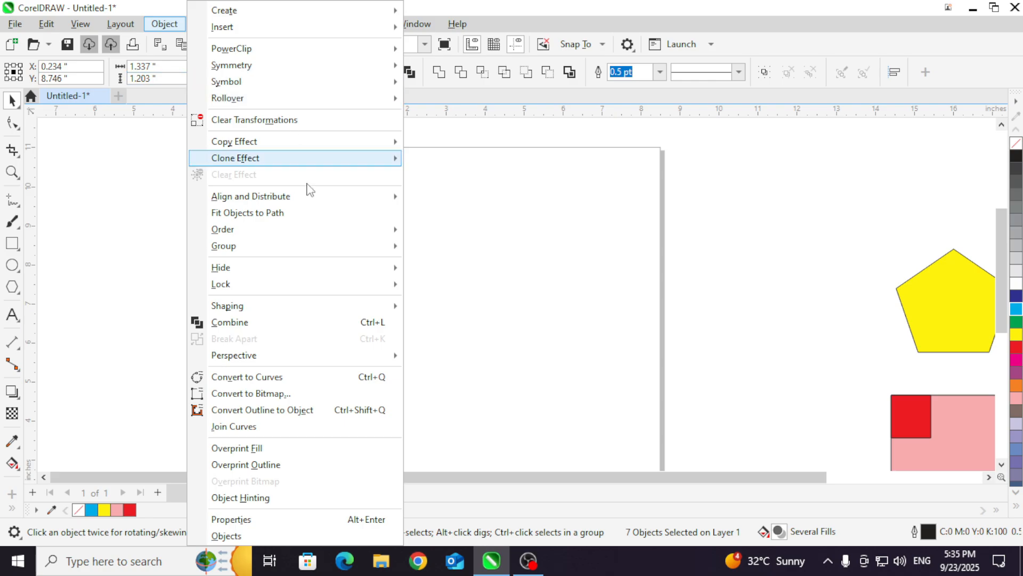
{"action": "mouse_move", "coordinate": [320, 196]}
{"action": "left_click", "coordinate": [463, 281]}
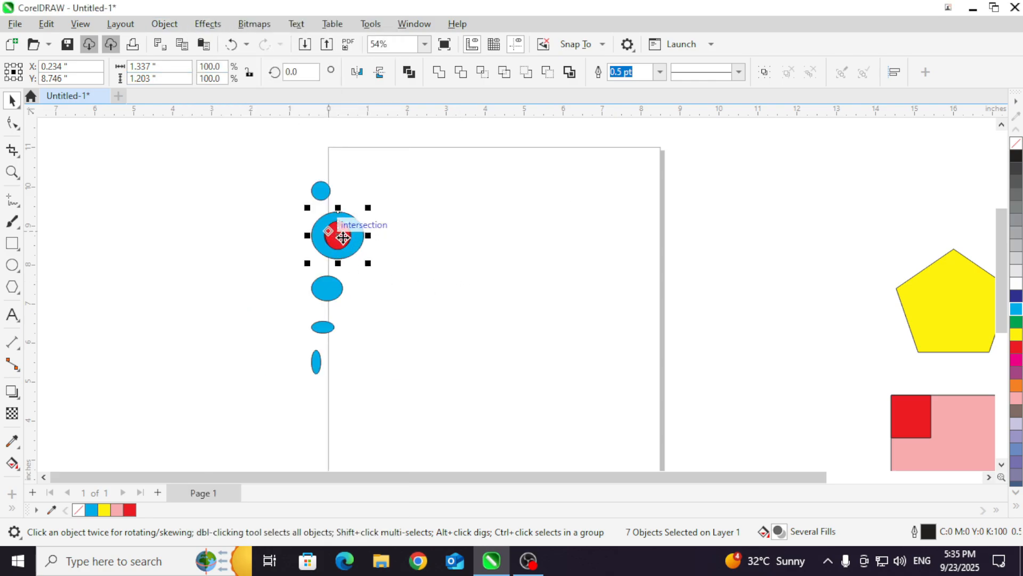
{"action": "key", "text": "Escape"}
Step: Move the stacked red ellipses apart, one by one, away from the centre of the large blue ellipse
{"action": "scroll", "coordinate": [320, 238], "scroll_direction": "up", "scroll_amount": 1}
{"action": "scroll", "coordinate": [321, 239], "scroll_direction": "up", "scroll_amount": 5}
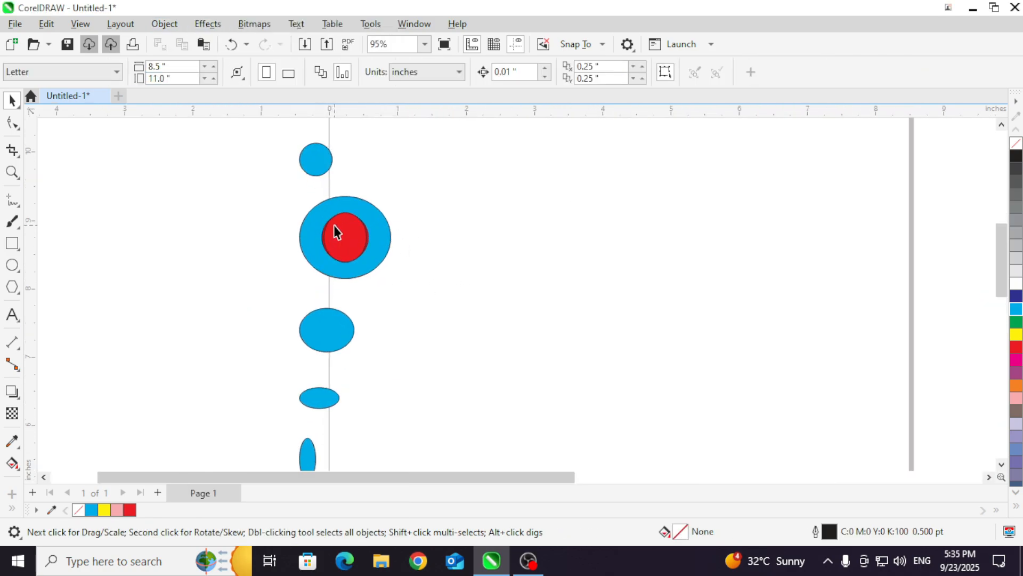
{"action": "scroll", "coordinate": [334, 225], "scroll_direction": "up", "scroll_amount": 4}
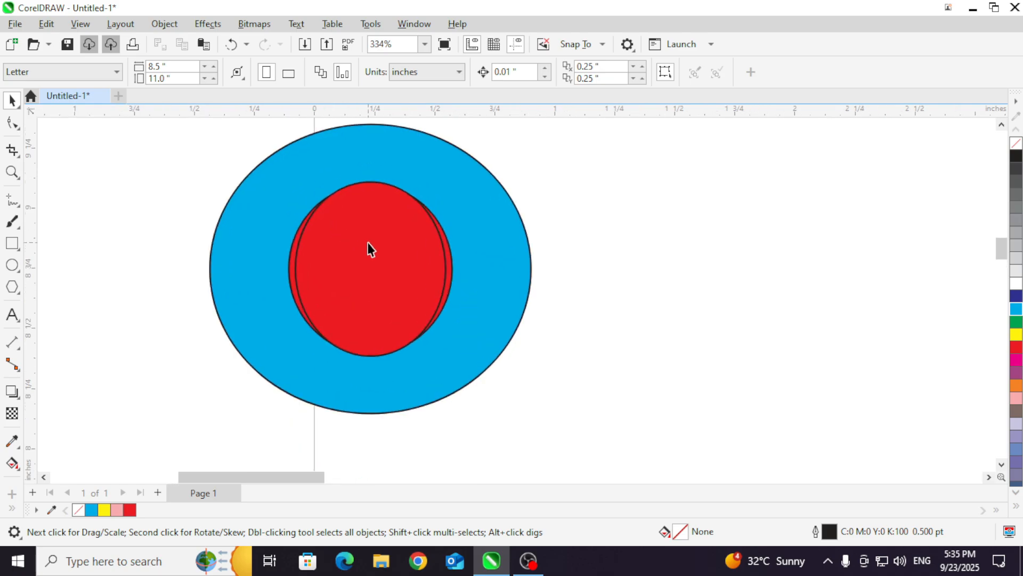
{"action": "left_click_drag", "start_coordinate": [367, 243], "coordinate": [521, 260]}
{"action": "left_click_drag", "start_coordinate": [381, 289], "coordinate": [471, 413]}
{"action": "left_click_drag", "start_coordinate": [376, 248], "coordinate": [194, 326]}
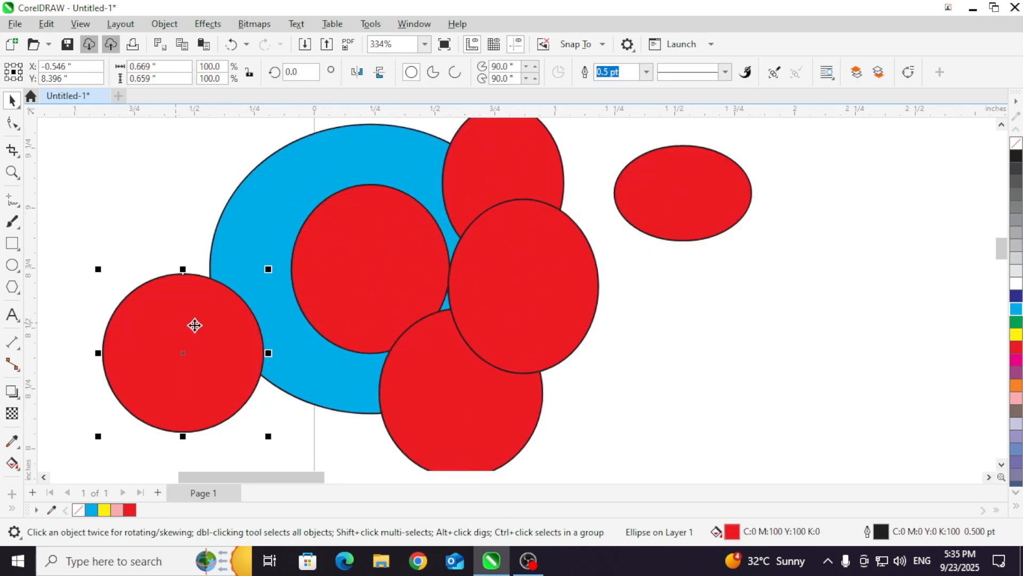
Step: Undo the moves of the red ellipses to stack them at the large blue ellipse's centre again
{"action": "scroll", "coordinate": [461, 297], "scroll_direction": "down", "scroll_amount": 4}
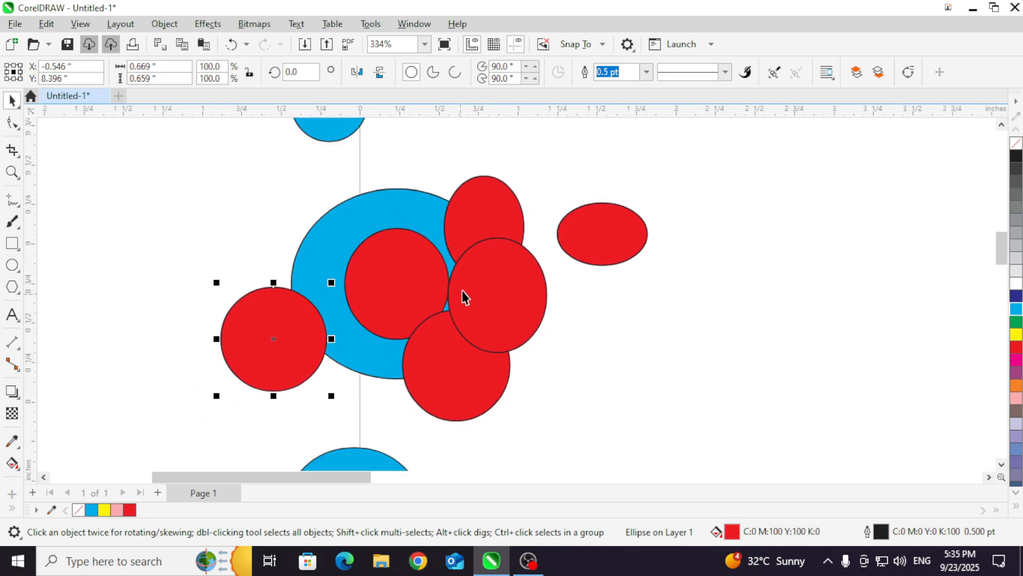
{"action": "key", "text": "ctrl+z"}
{"action": "key", "text": "ctrl+z"}
{"action": "key", "text": "ctrl+z"}
{"action": "key", "text": "ctrl+z"}
{"action": "key", "text": "ctrl+z"}
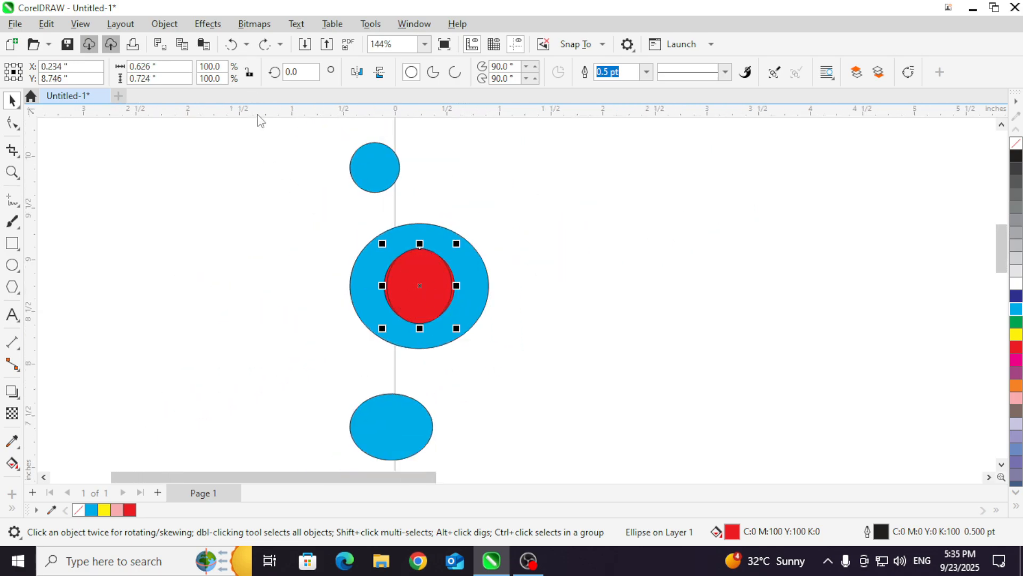
Step: Deselect everything and show the Align and Distribute docker
{"action": "left_click", "coordinate": [322, 180]}
{"action": "scroll", "coordinate": [321, 180], "scroll_direction": "down", "scroll_amount": 2}
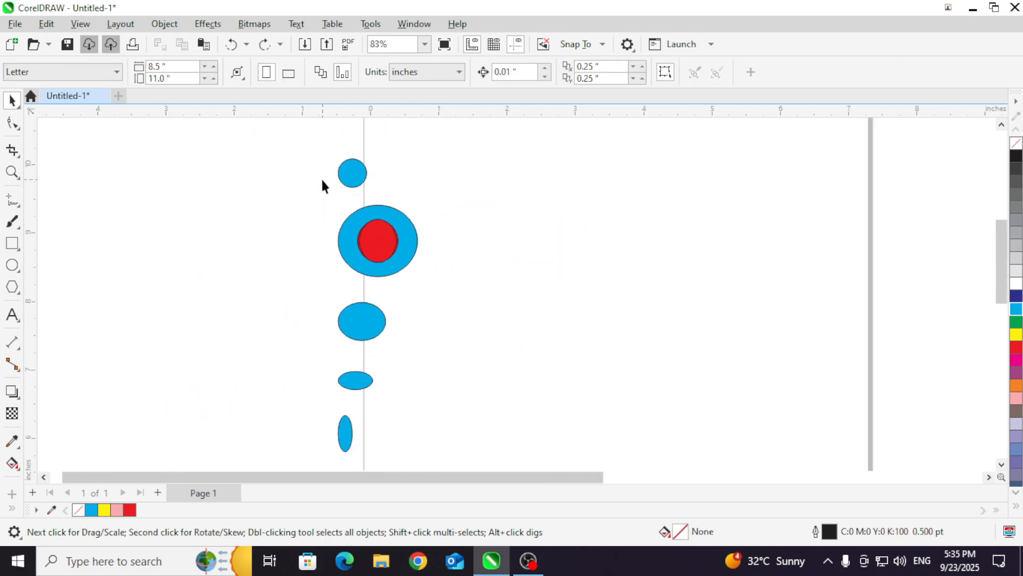
{"action": "left_click", "coordinate": [176, 25]}
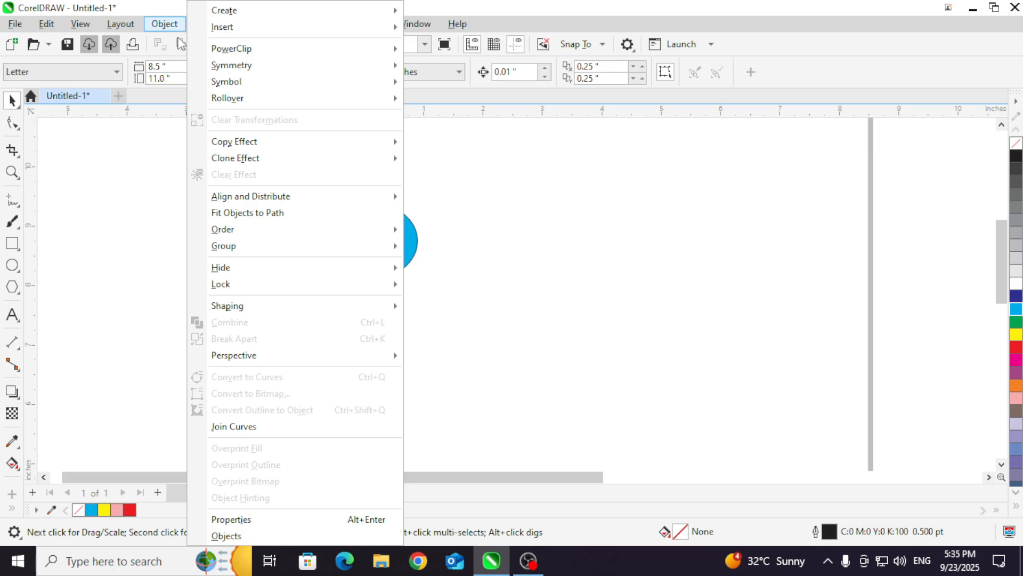
{"action": "mouse_move", "coordinate": [288, 197]}
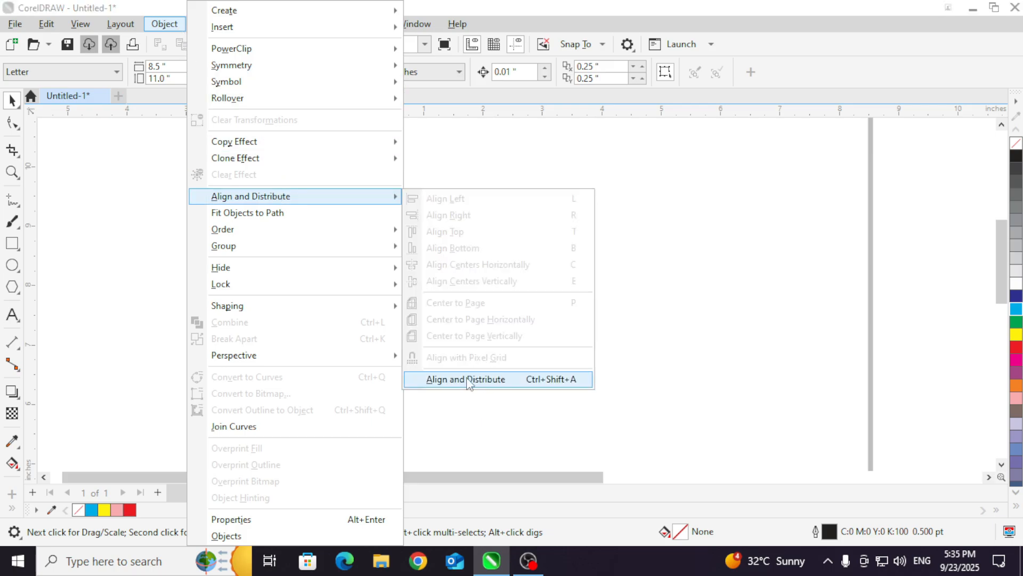
{"action": "left_click", "coordinate": [467, 380]}
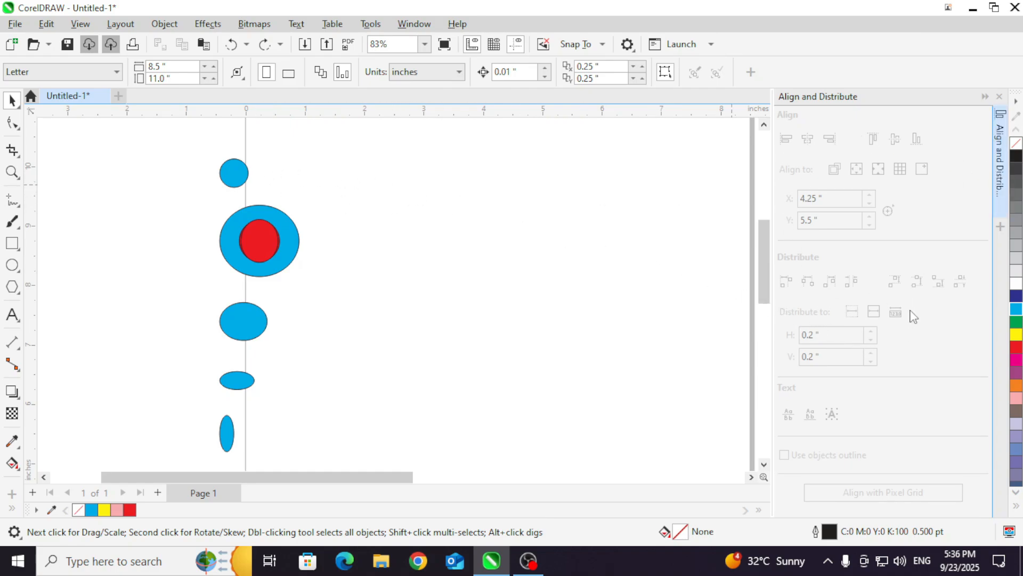
Step: Move the pink rectangle with its red corner rectangles onto the page and shift its two upper red rectangles inward
{"action": "left_click", "coordinate": [13, 244]}
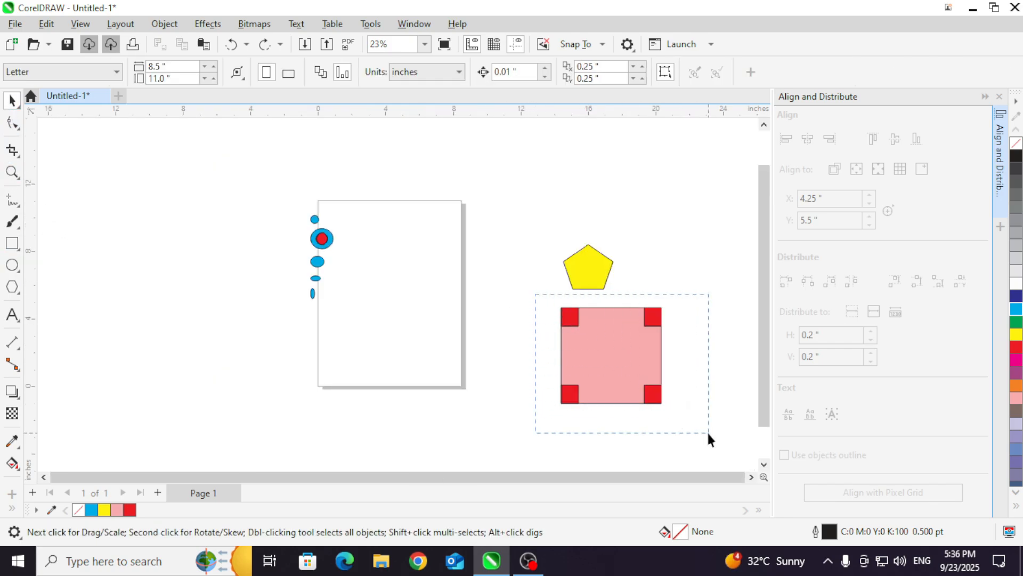
{"action": "left_click_drag", "start_coordinate": [707, 432], "coordinate": [707, 432]}
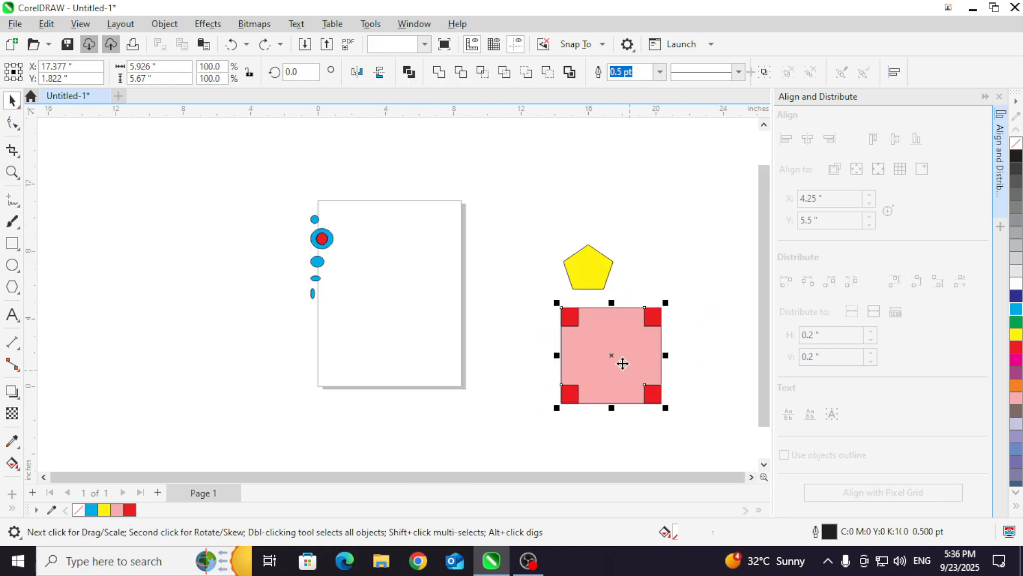
{"action": "left_click_drag", "start_coordinate": [623, 368], "coordinate": [407, 304]}
{"action": "scroll", "coordinate": [272, 288], "scroll_direction": "up", "scroll_amount": 1}
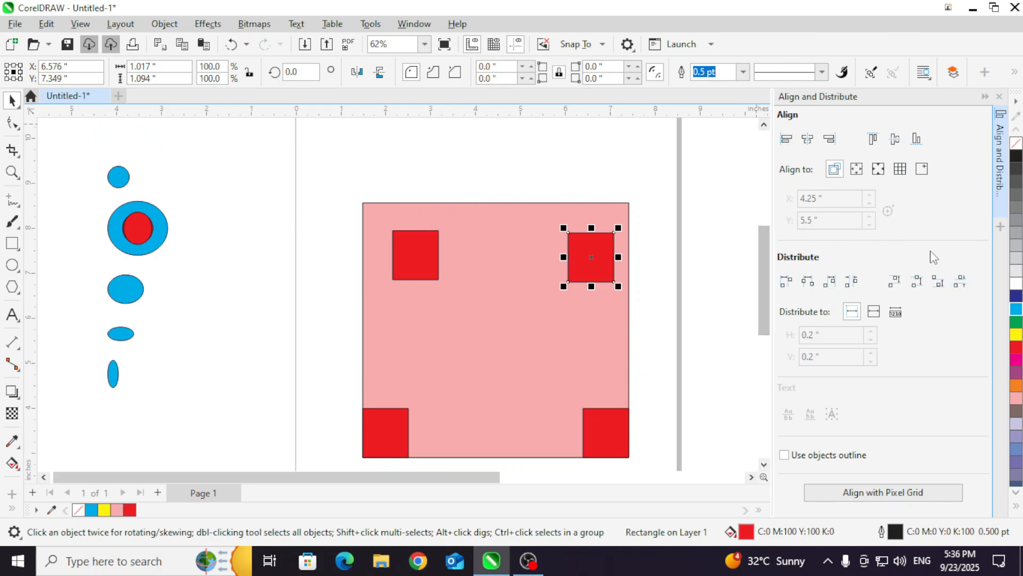
{"action": "scroll", "coordinate": [590, 256], "scroll_direction": "down", "scroll_amount": 2}
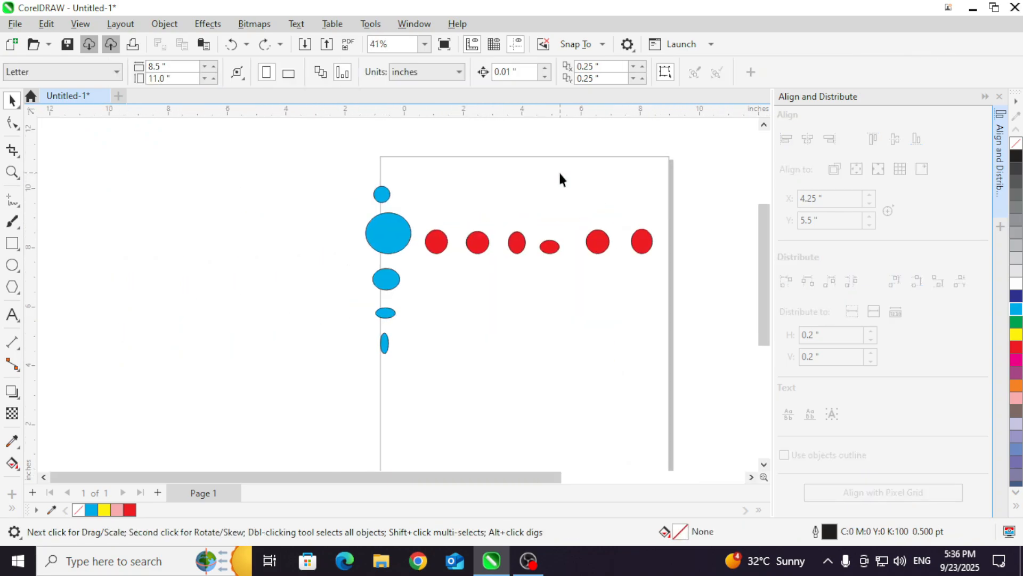
Step: Select the row made of the large blue ellipse and six red ones, and align their top edges
{"action": "scroll", "coordinate": [557, 190], "scroll_direction": "up", "scroll_amount": 1}
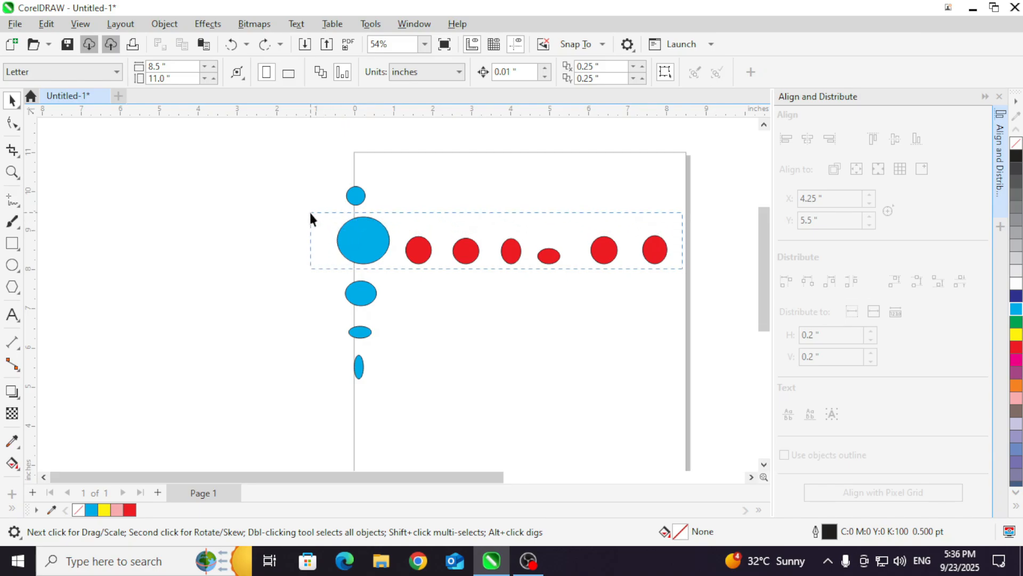
{"action": "left_click_drag", "start_coordinate": [310, 214], "coordinate": [310, 212]}
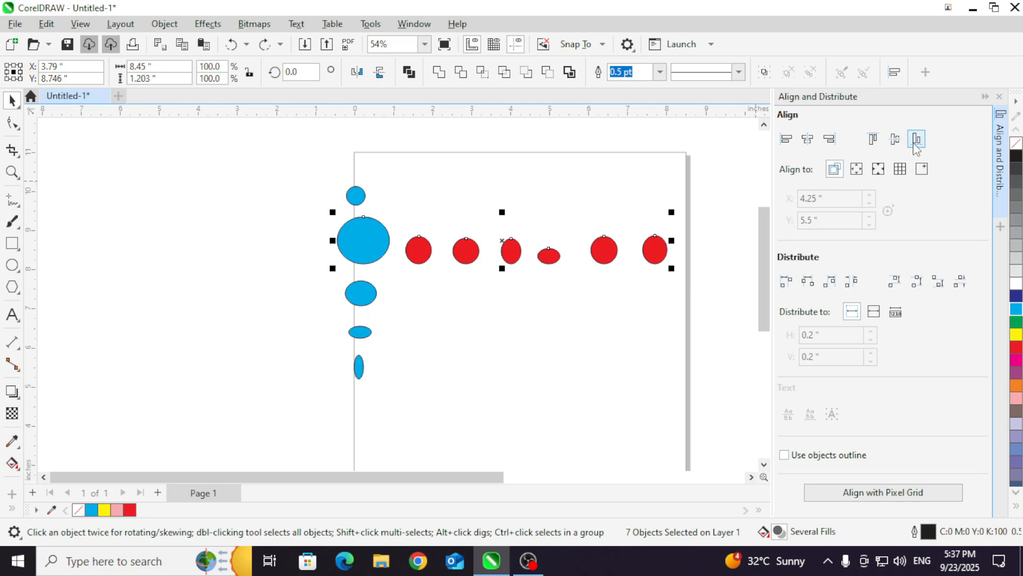
{"action": "left_click", "coordinate": [873, 138]}
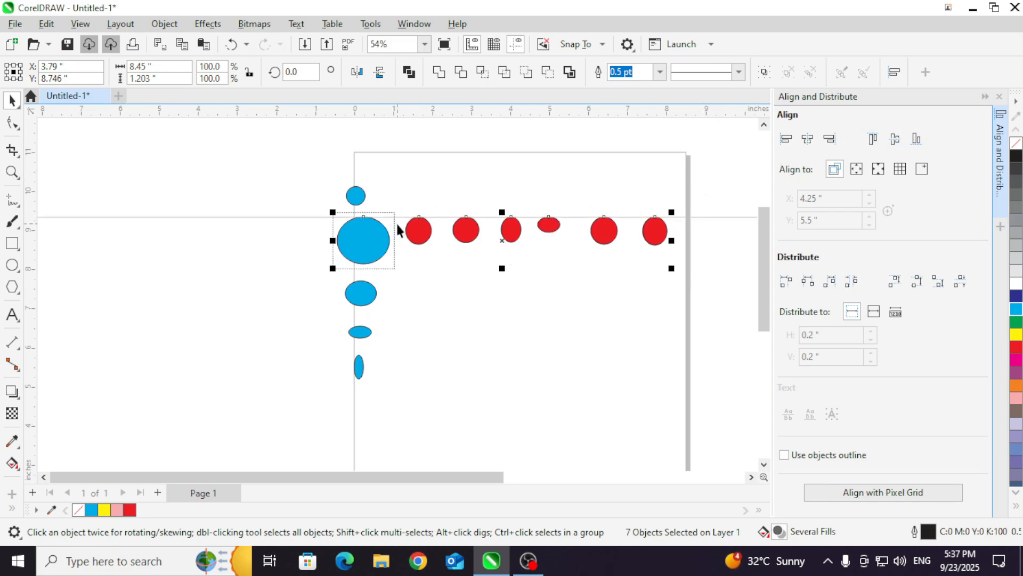
Step: Align the selected ellipse row by its bottom edges, and then by its vertical centers
{"action": "left_click", "coordinate": [916, 139]}
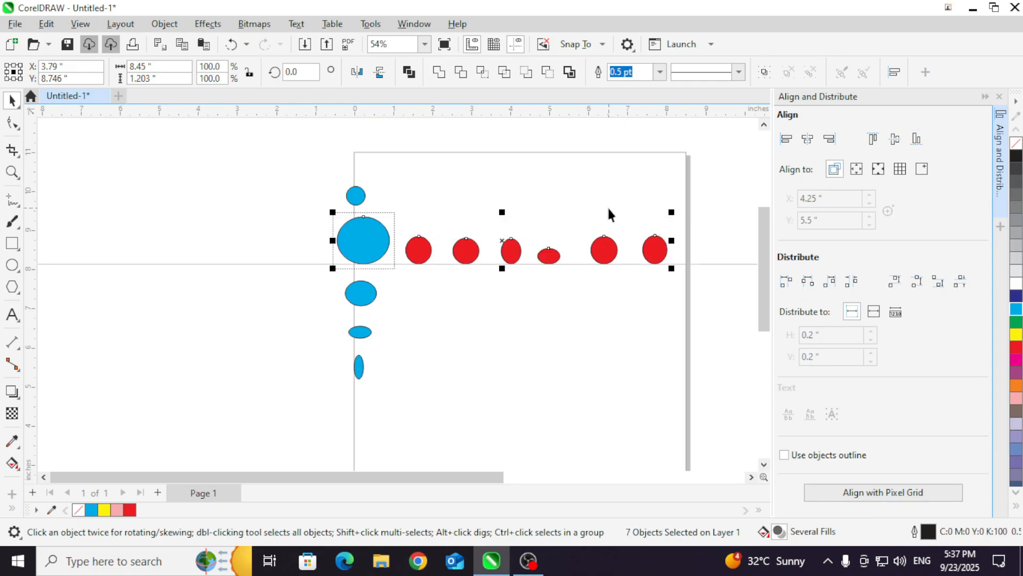
{"action": "left_click", "coordinate": [895, 139]}
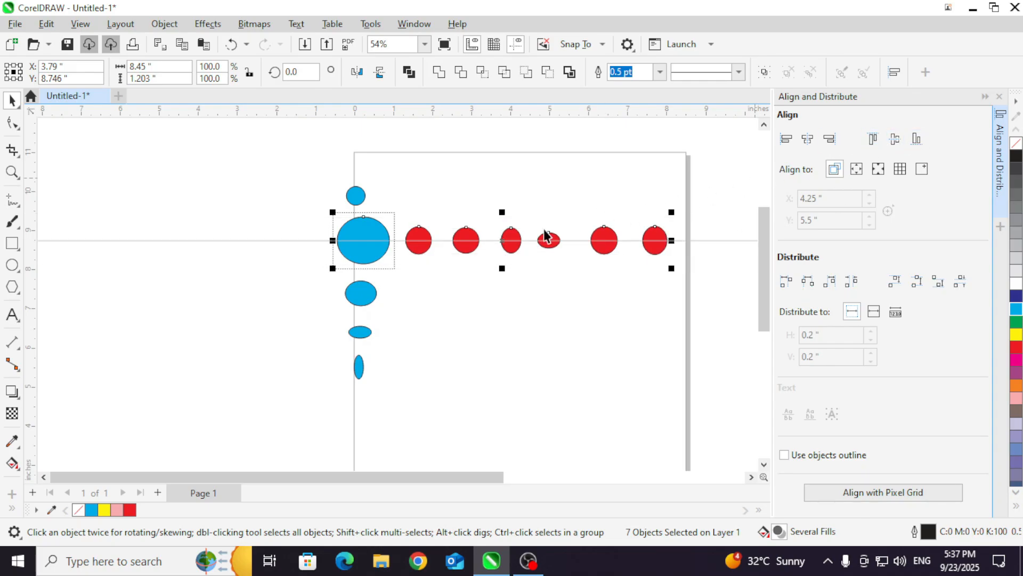
Step: Select the column of five blue ellipses and align their left edges, their right edges, and finally their horizontal centers
{"action": "left_click", "coordinate": [660, 273]}
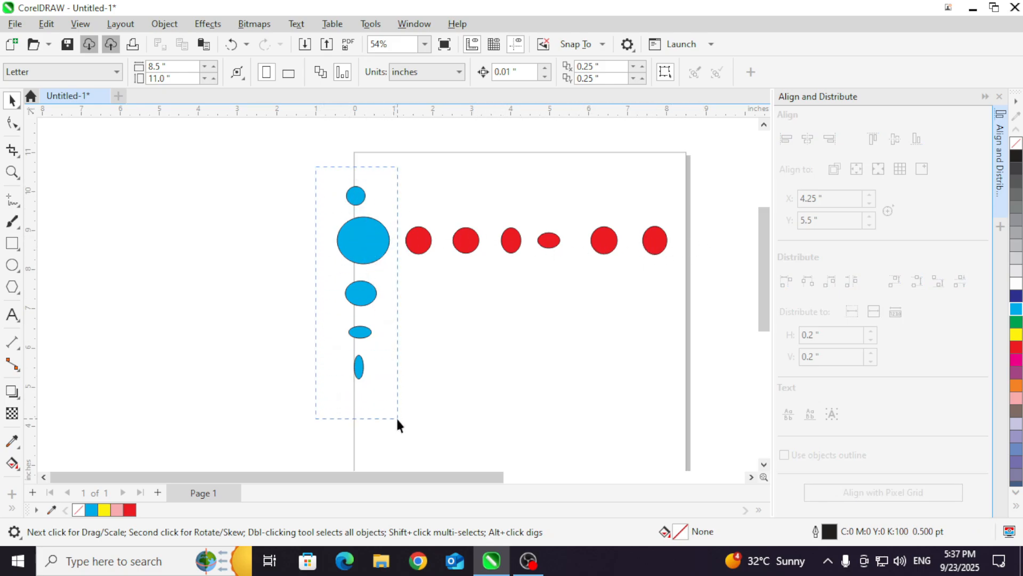
{"action": "left_click_drag", "start_coordinate": [397, 424], "coordinate": [398, 423]}
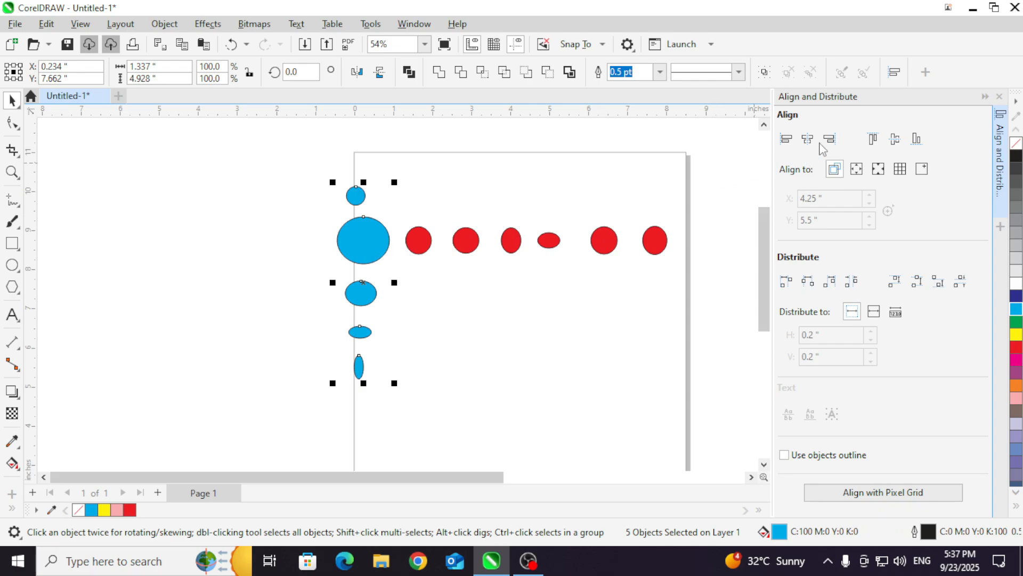
{"action": "left_click", "coordinate": [787, 139]}
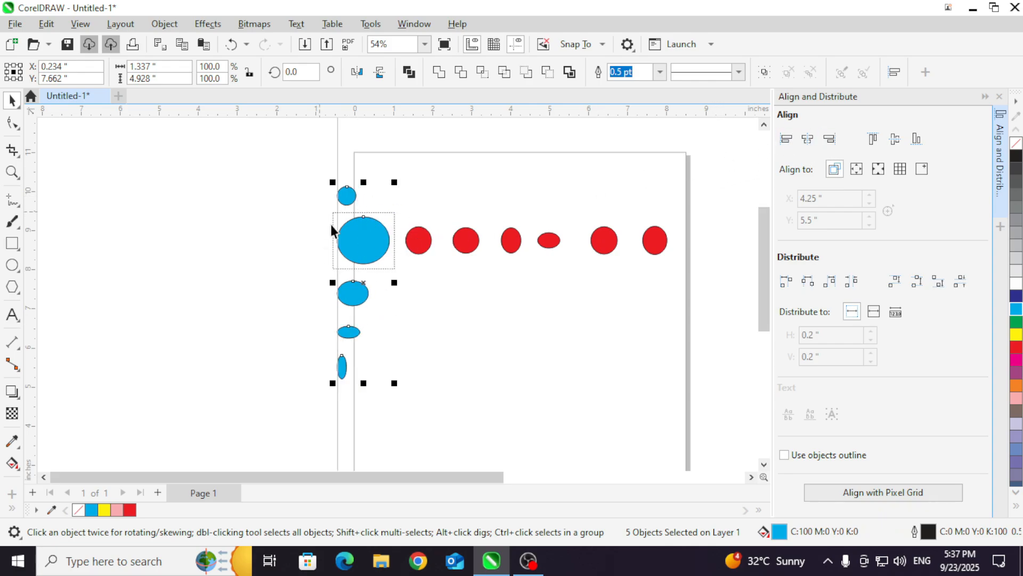
{"action": "left_click", "coordinate": [830, 140]}
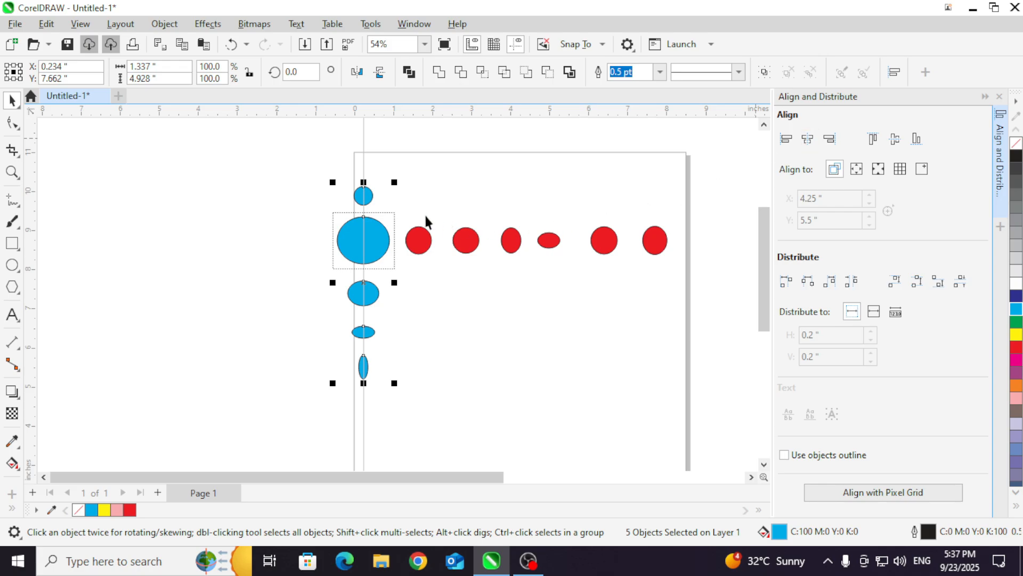
{"action": "left_click", "coordinate": [432, 300]}
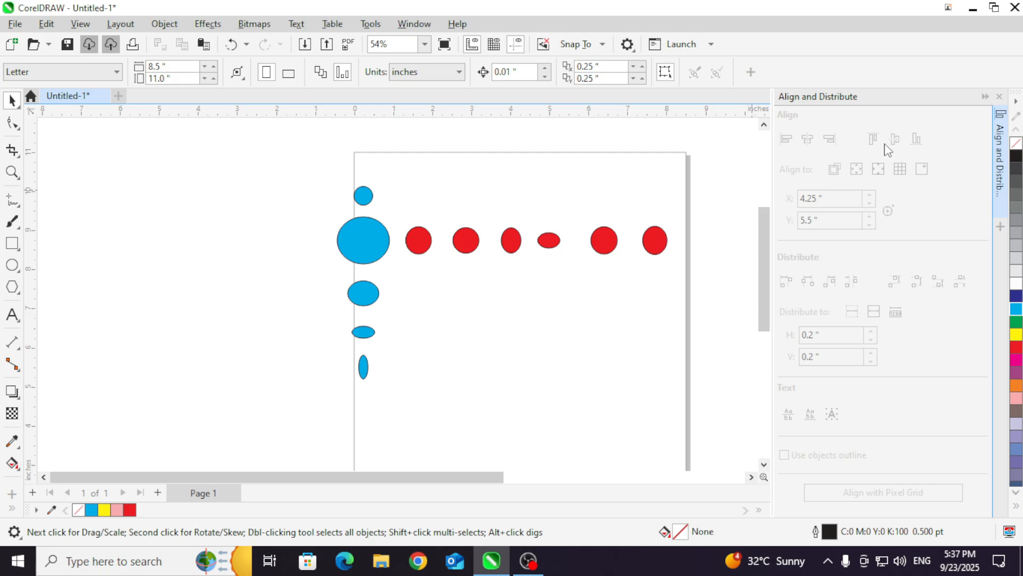
Step: Draw a yellow rectangle about 3.6 by 3.4 inches below the ellipse row, with five small red rectangles of different sizes across its upper edge
{"action": "key", "text": "F6"}
{"action": "left_click_drag", "start_coordinate": [425, 318], "coordinate": [566, 449]}
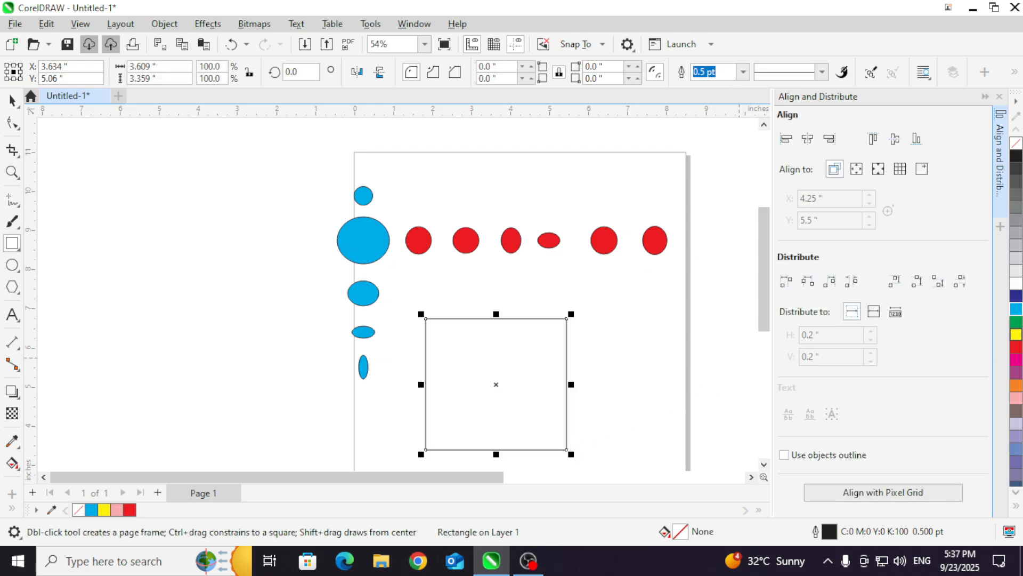
{"action": "left_click", "coordinate": [1017, 334]}
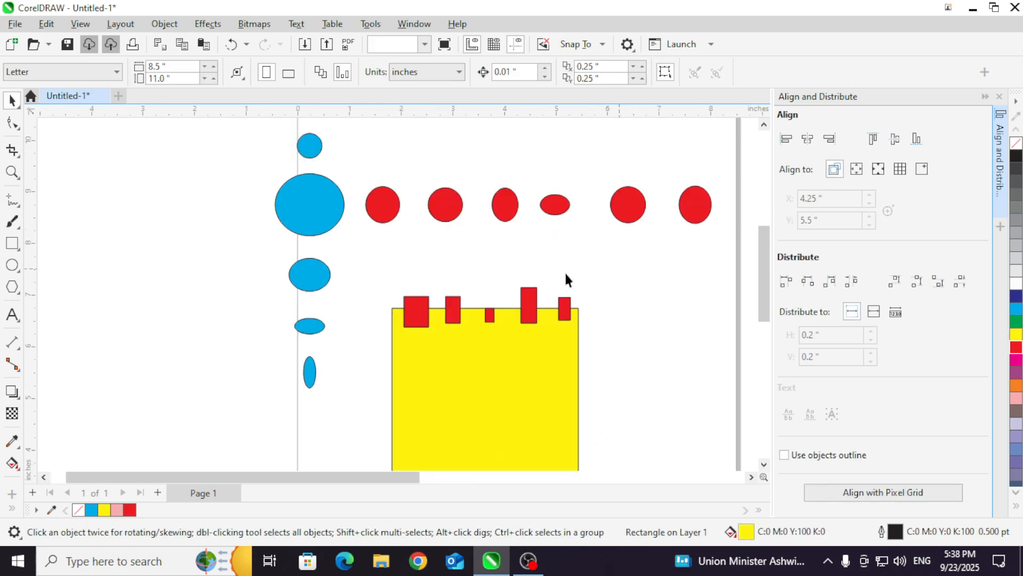
{"action": "scroll", "coordinate": [405, 261], "scroll_direction": "down", "scroll_amount": 2}
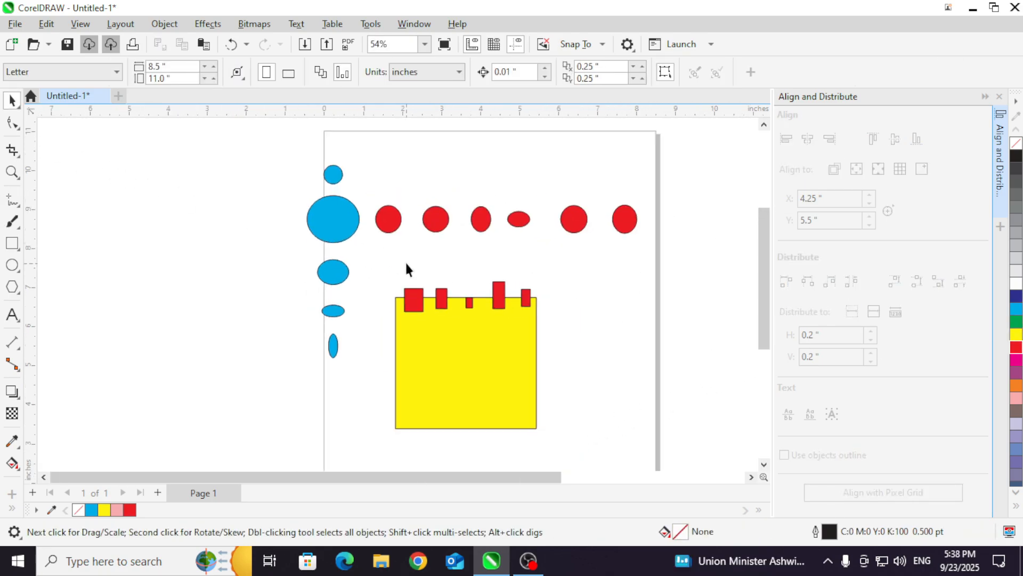
Step: Select the six red ellipses and align them to the page's top edge, and then to its bottom edge
{"action": "scroll", "coordinate": [426, 238], "scroll_direction": "down", "scroll_amount": 2}
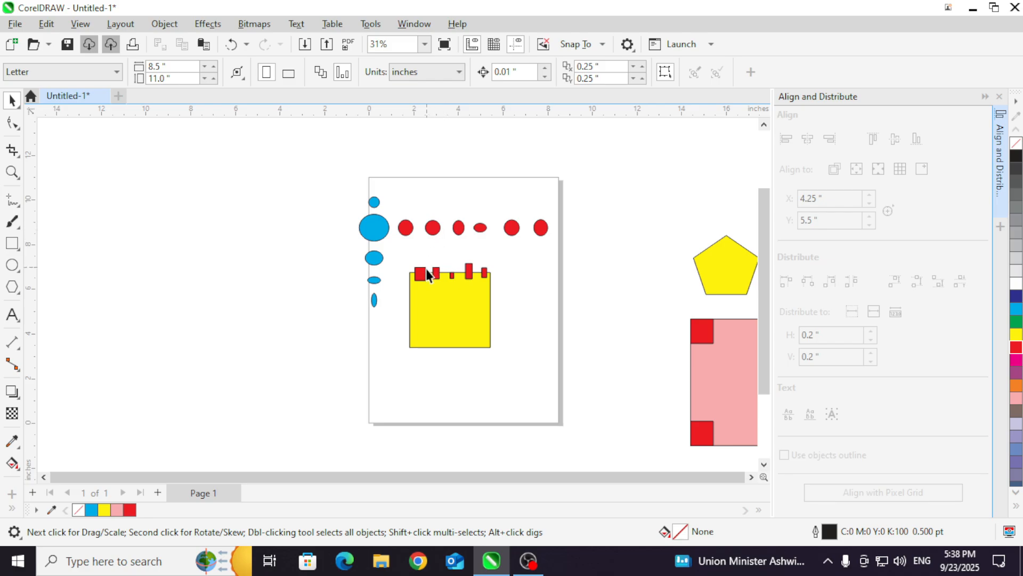
{"action": "left_click_drag", "start_coordinate": [574, 249], "coordinate": [392, 209]}
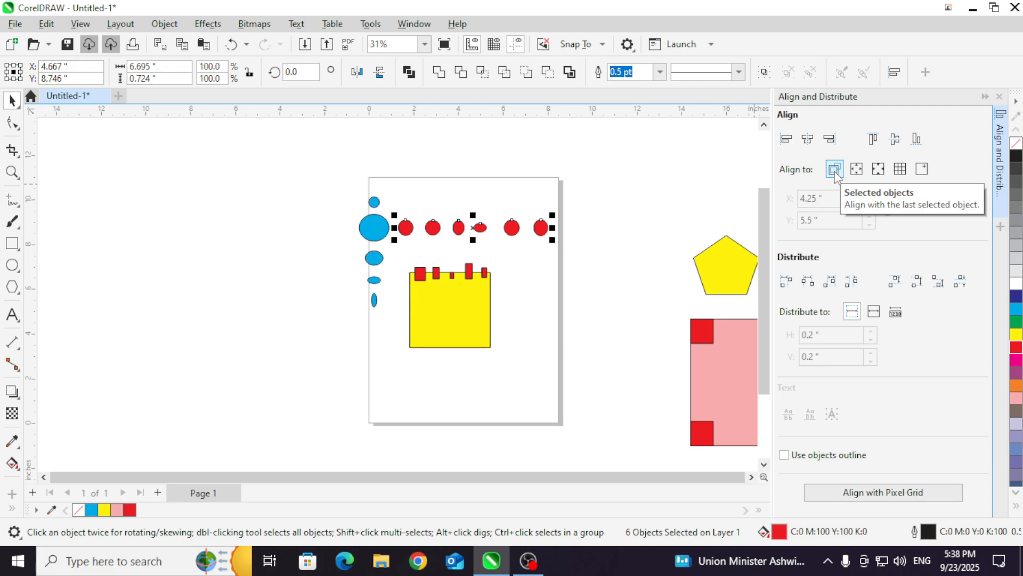
{"action": "left_click", "coordinate": [861, 175]}
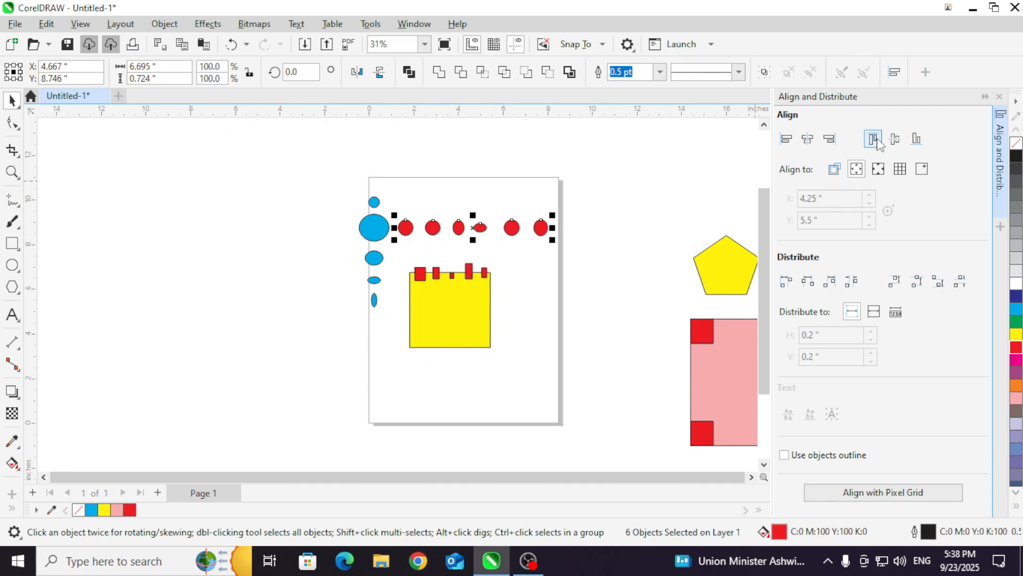
{"action": "left_click", "coordinate": [874, 139]}
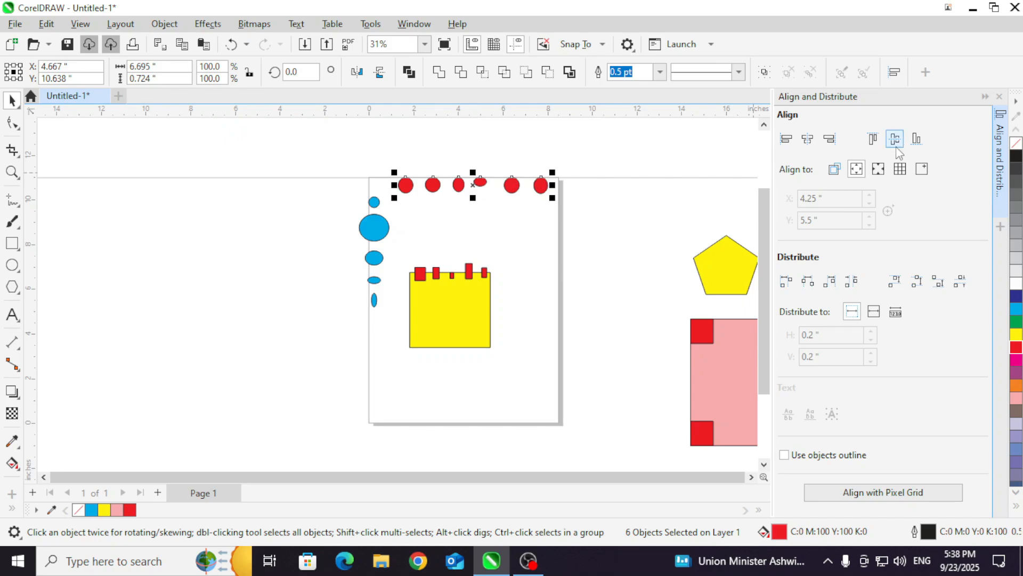
{"action": "left_click", "coordinate": [915, 141]}
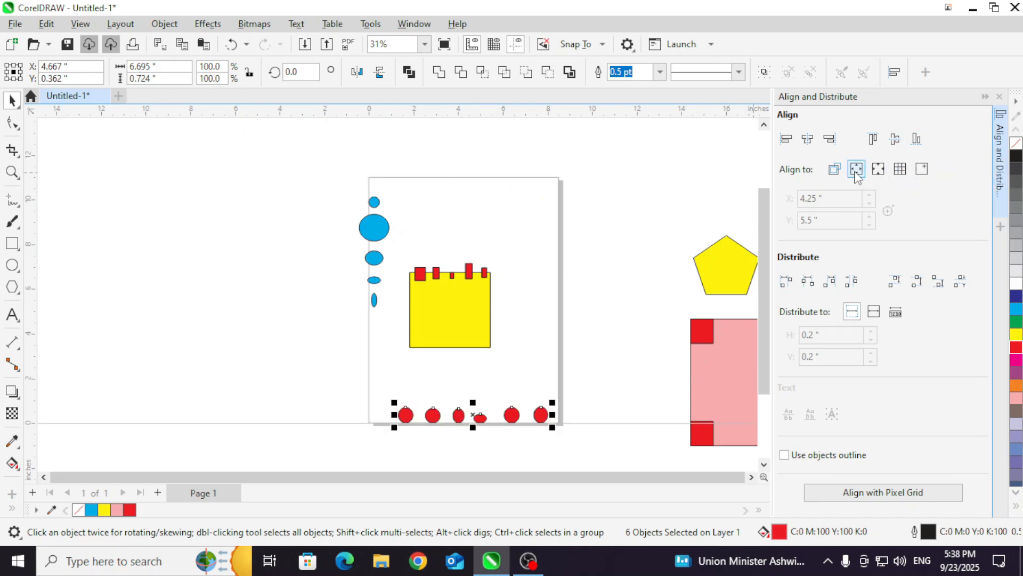
Step: Align the six red ellipses to the page center by their top edges and bottom edges, finishing with their vertical centers
{"action": "left_click", "coordinate": [834, 172]}
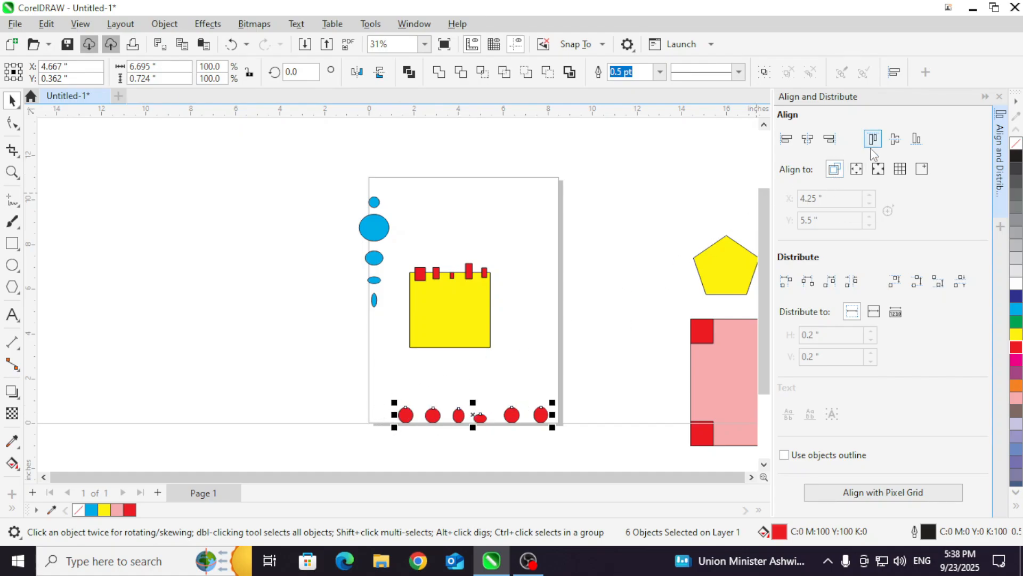
{"action": "left_click", "coordinate": [861, 175]}
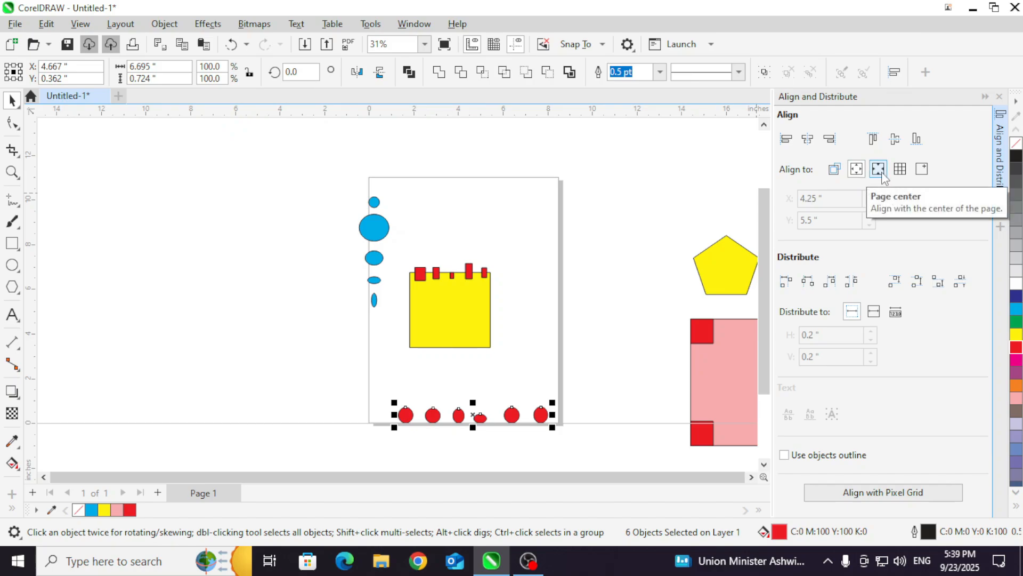
{"action": "left_click", "coordinate": [879, 170]}
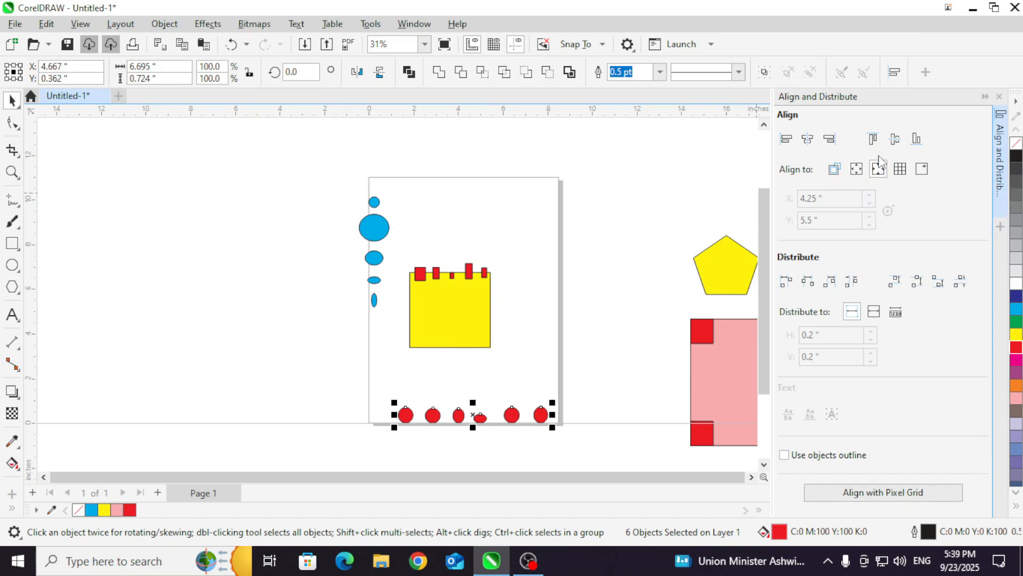
{"action": "left_click", "coordinate": [876, 138]}
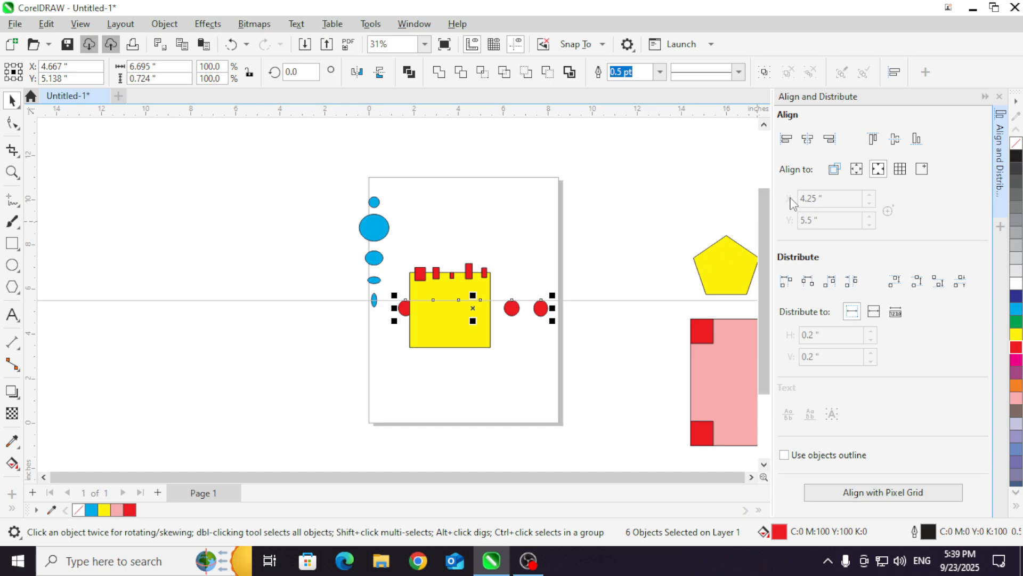
{"action": "left_click", "coordinate": [897, 141]}
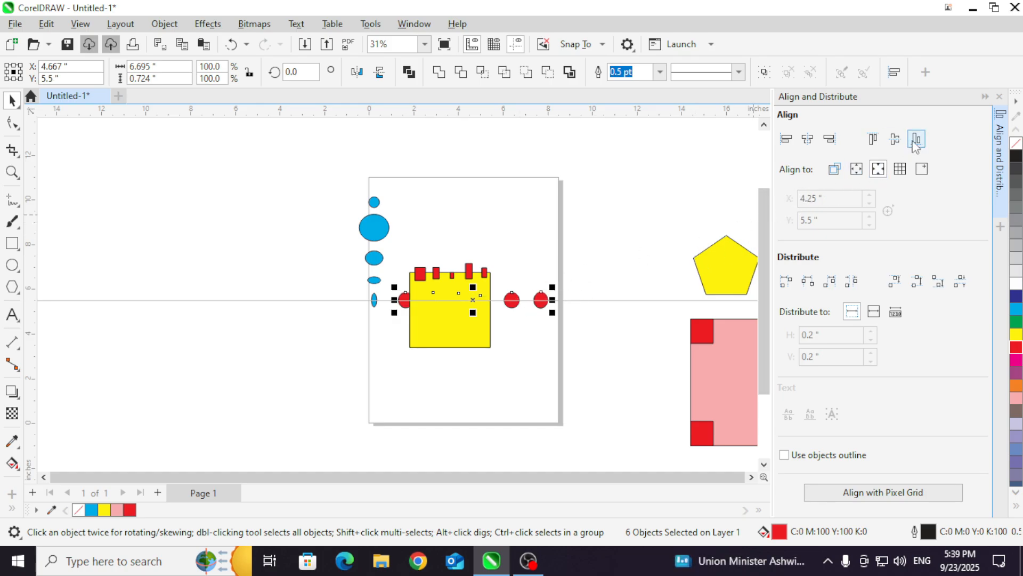
{"action": "left_click", "coordinate": [916, 139]}
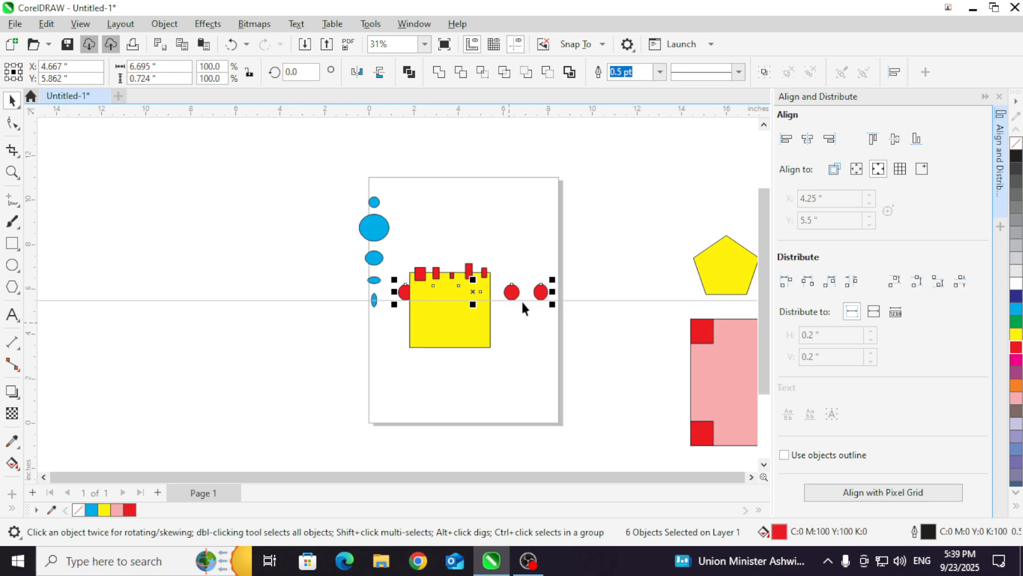
{"action": "left_click", "coordinate": [896, 140]}
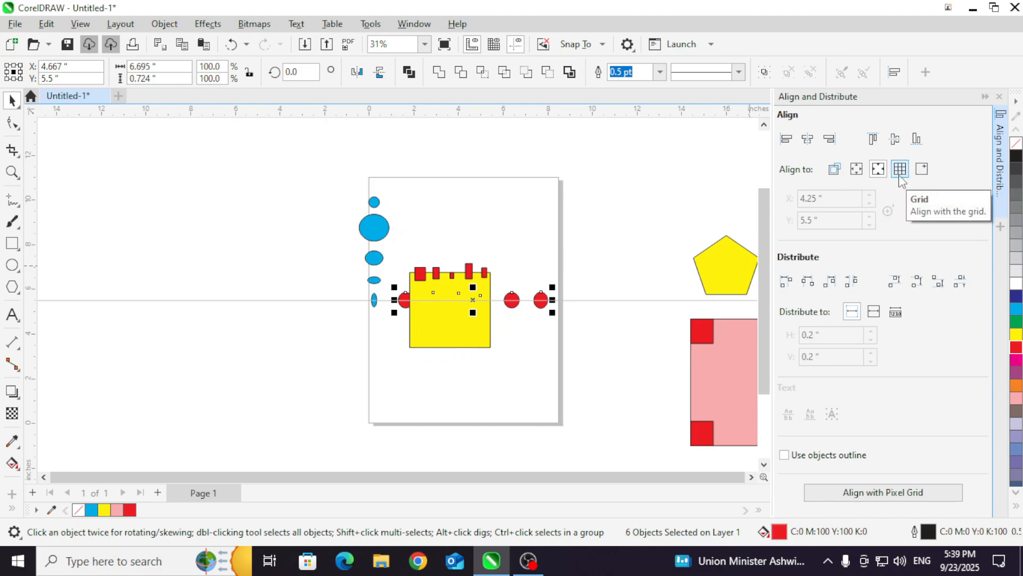
Step: Move one red ellipse off the page, select the yellow rectangle with its overlapping red shapes, and align their top edges to the page center
{"action": "left_click", "coordinate": [623, 202]}
{"action": "left_click_drag", "start_coordinate": [505, 284], "coordinate": [403, 256]}
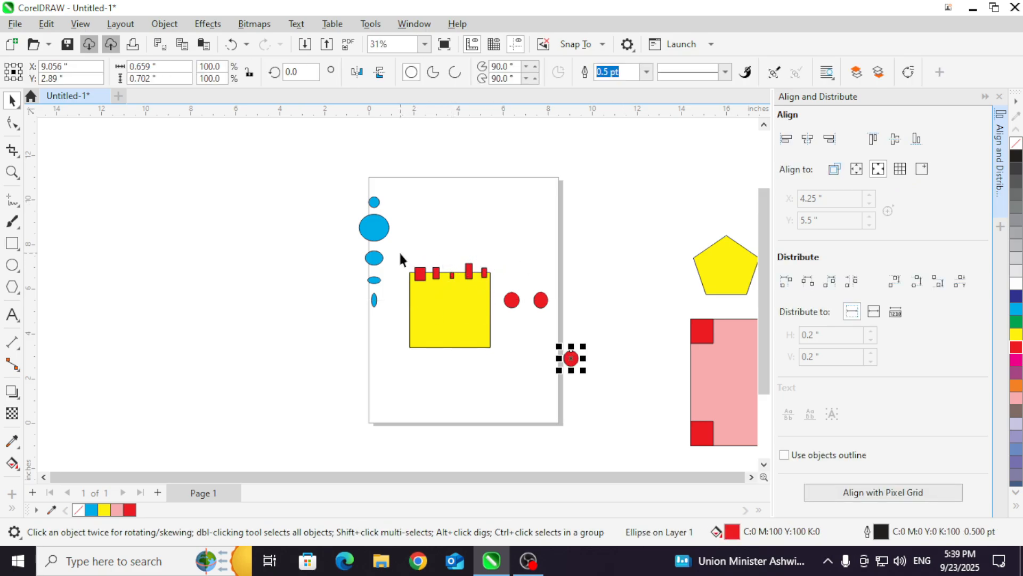
{"action": "left_click_drag", "start_coordinate": [400, 251], "coordinate": [495, 373]}
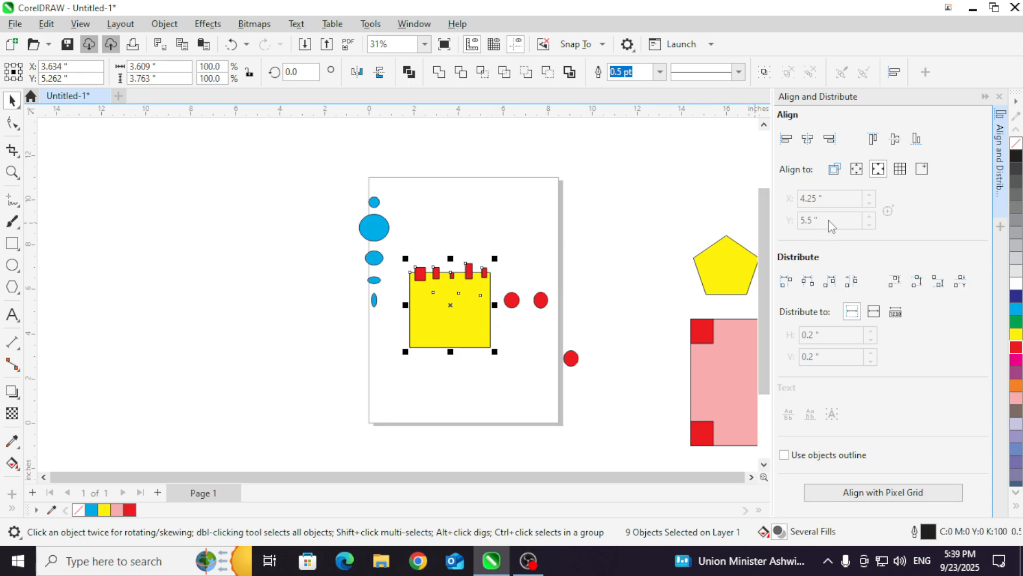
{"action": "left_click", "coordinate": [872, 139]}
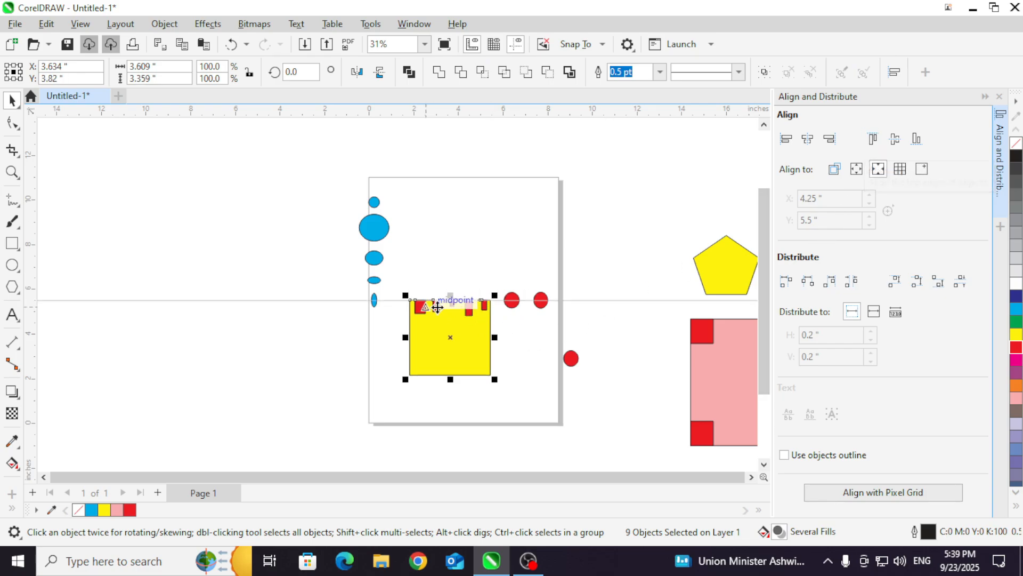
{"action": "scroll", "coordinate": [461, 342], "scroll_direction": "up", "scroll_amount": 1}
{"action": "scroll", "coordinate": [470, 345], "scroll_direction": "up", "scroll_amount": 2}
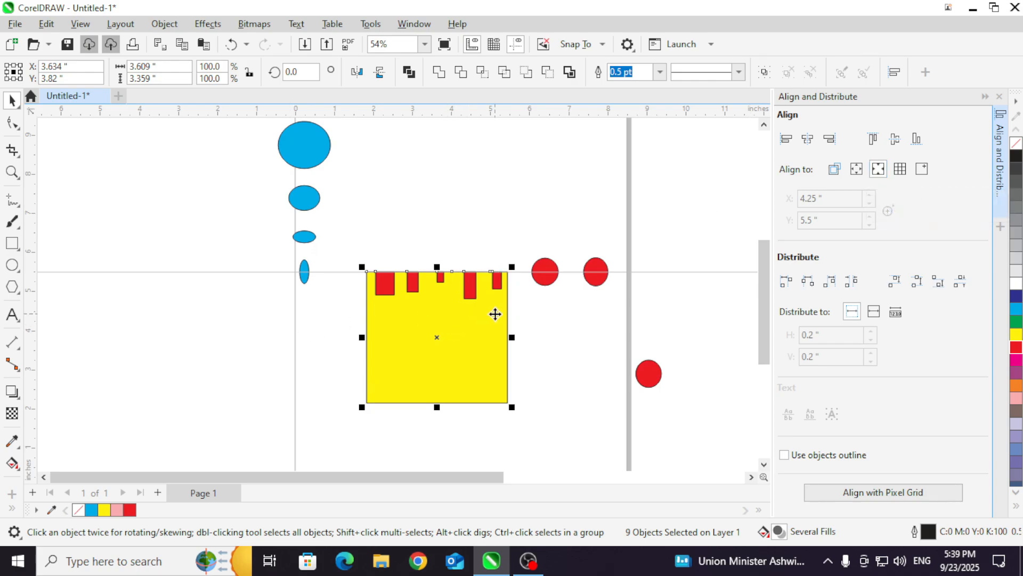
Step: Align the vertical centers of the yellow rectangle and its red shapes relative to the selected objects, and deselect them
{"action": "left_click", "coordinate": [834, 170]}
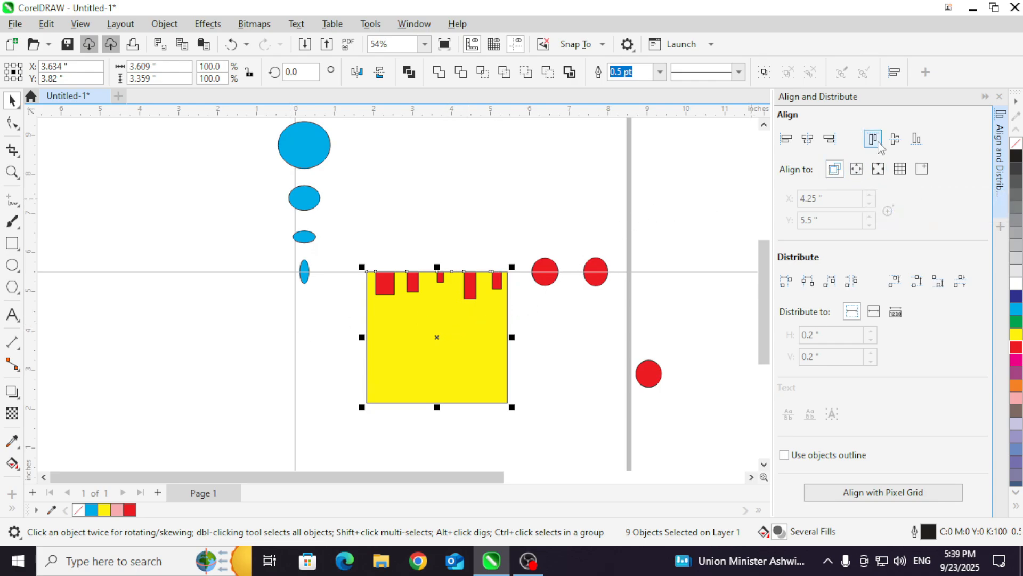
{"action": "left_click", "coordinate": [895, 139]}
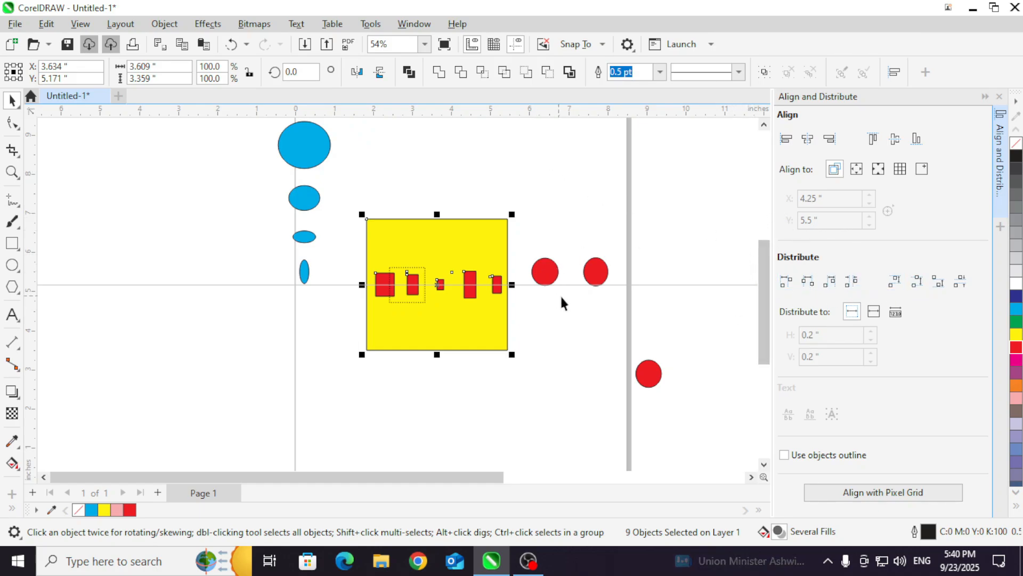
{"action": "left_click", "coordinate": [546, 316]}
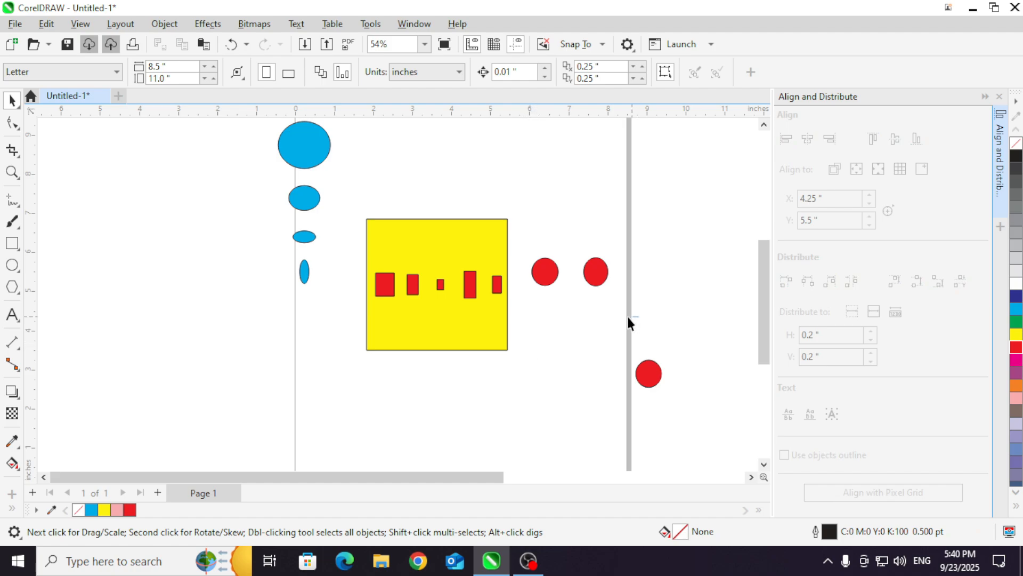
Step: Select the small shapes in the middle row without the yellow rectangle, and distribute them by left edges and then by horizontal centers
{"action": "left_click_drag", "start_coordinate": [392, 256], "coordinate": [272, 245]}
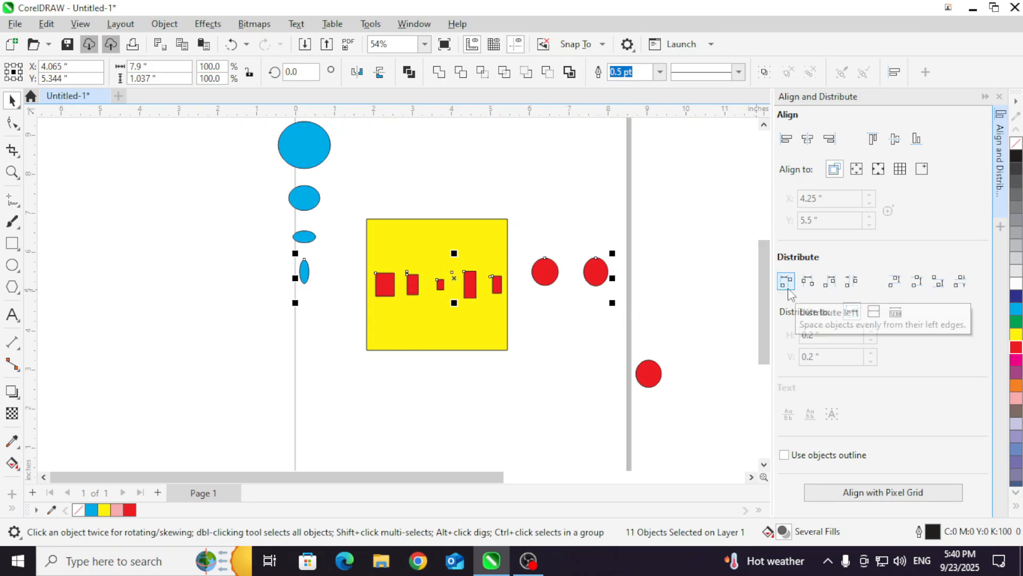
{"action": "left_click", "coordinate": [787, 285]}
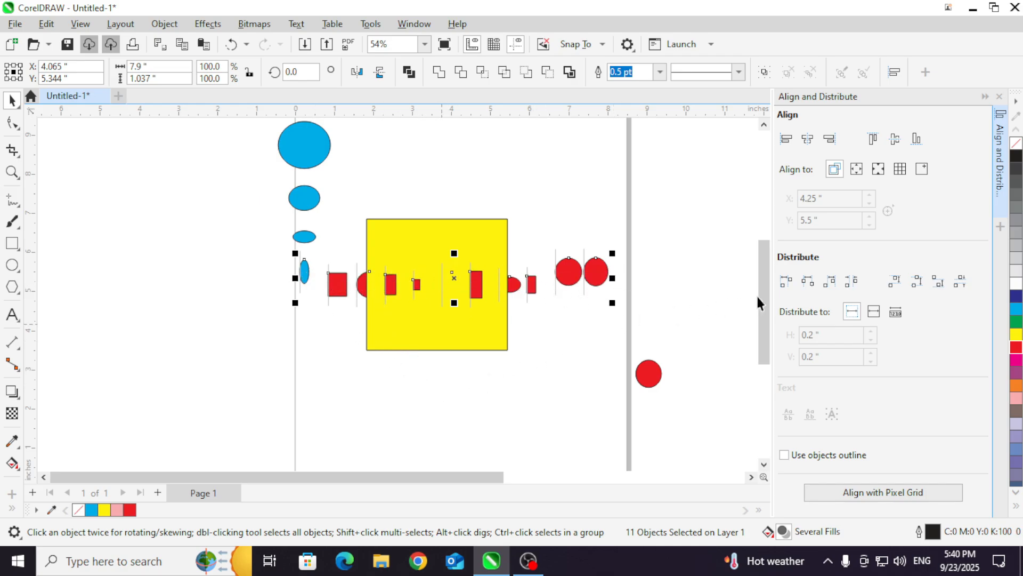
{"action": "left_click", "coordinate": [808, 285]}
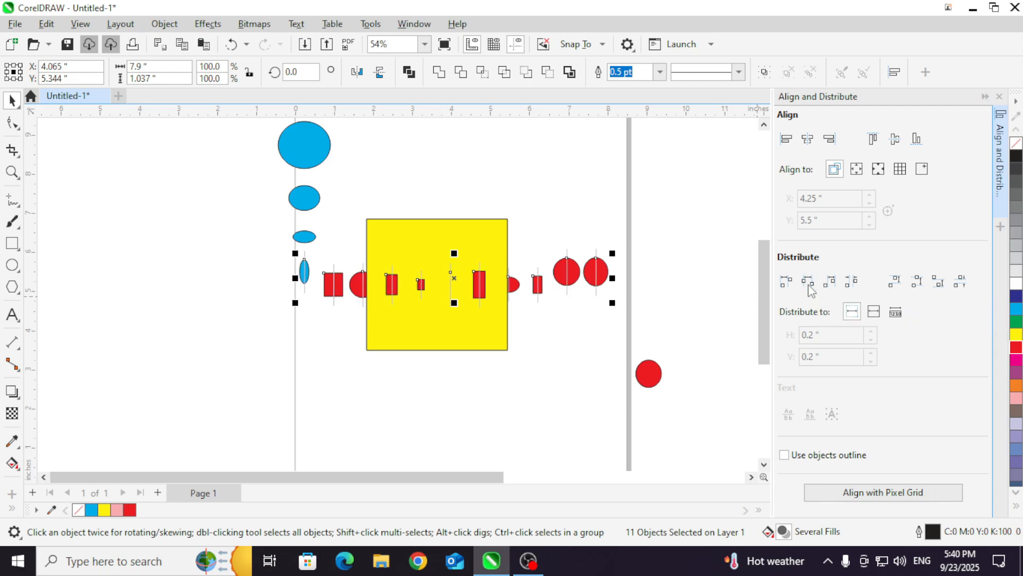
Step: Move the yellow rectangle off the page to the left of the shape row
{"action": "left_click", "coordinate": [450, 383]}
{"action": "left_click_drag", "start_coordinate": [442, 326], "coordinate": [118, 378]}
{"action": "scroll", "coordinate": [491, 228], "scroll_direction": "down", "scroll_amount": 2}
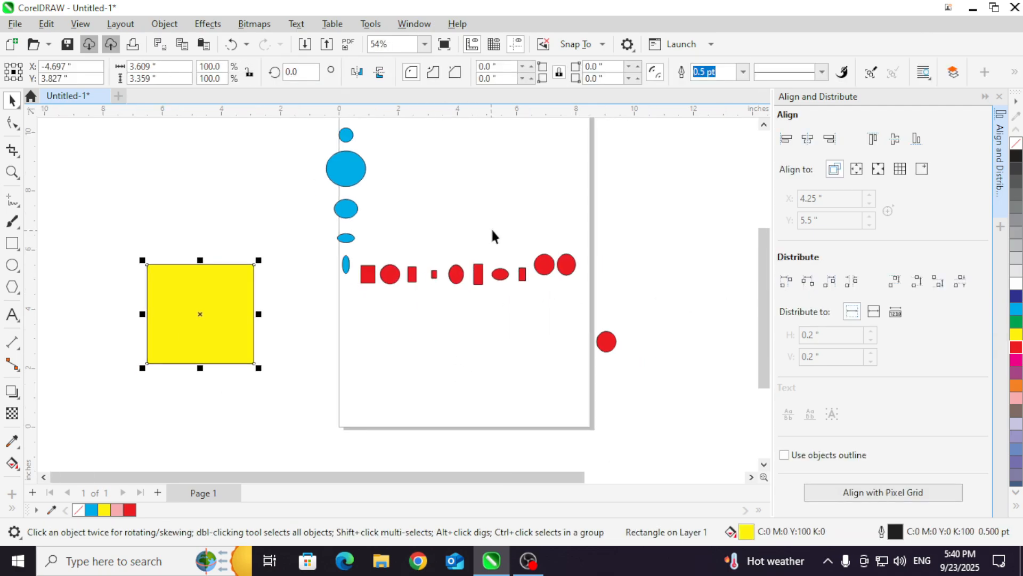
Step: Create eight magenta rectangles, about 0.33 by 0.87 inches each, at uneven heights and spacings below the red row
{"action": "scroll", "coordinate": [519, 323], "scroll_direction": "up", "scroll_amount": 1}
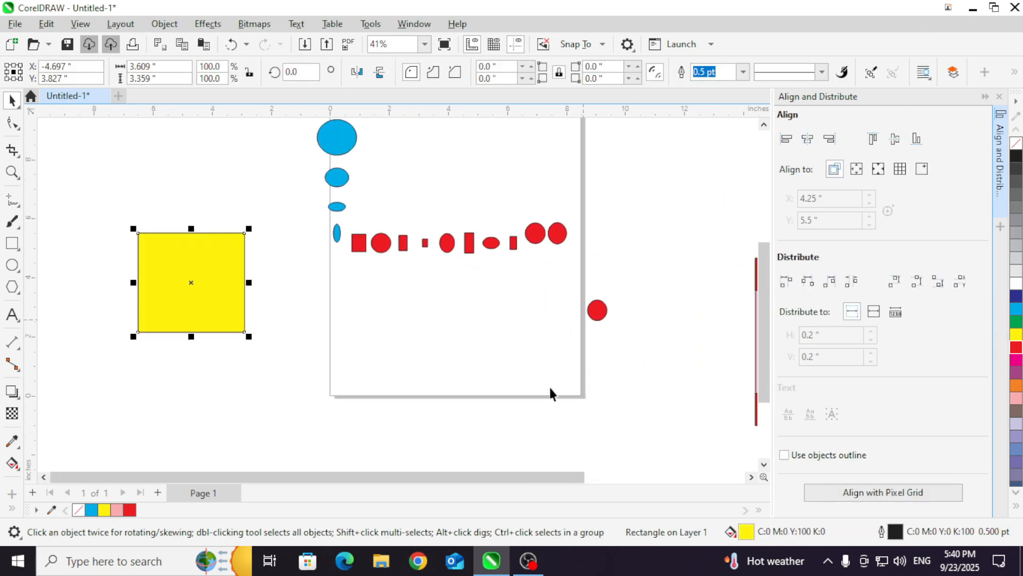
{"action": "scroll", "coordinate": [548, 387], "scroll_direction": "up", "scroll_amount": 2}
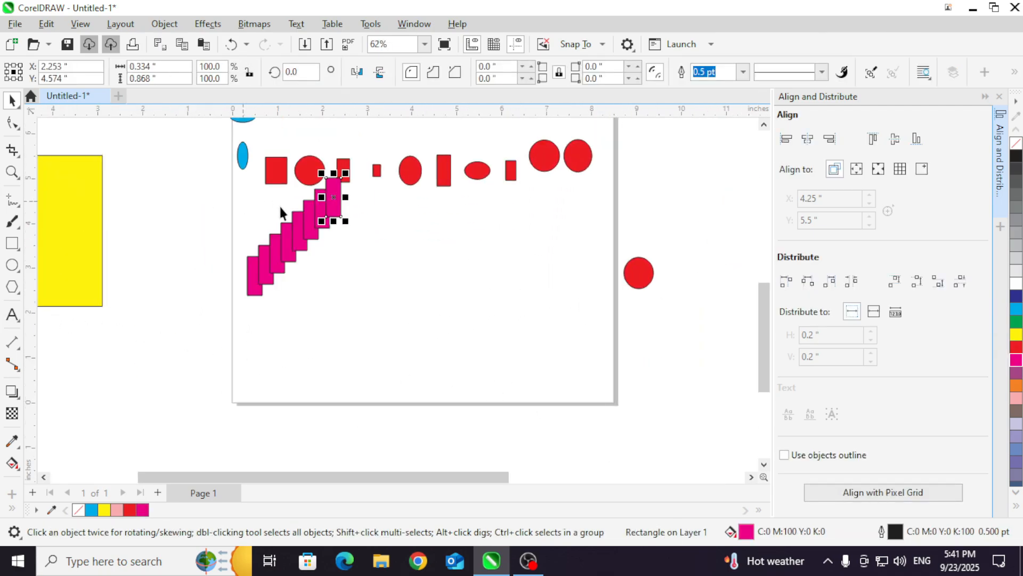
{"action": "left_click_drag", "start_coordinate": [333, 195], "coordinate": [379, 264]}
{"action": "left_click_drag", "start_coordinate": [319, 221], "coordinate": [473, 269]}
{"action": "left_click_drag", "start_coordinate": [301, 239], "coordinate": [502, 277]}
{"action": "left_click_drag", "start_coordinate": [290, 247], "coordinate": [415, 252]}
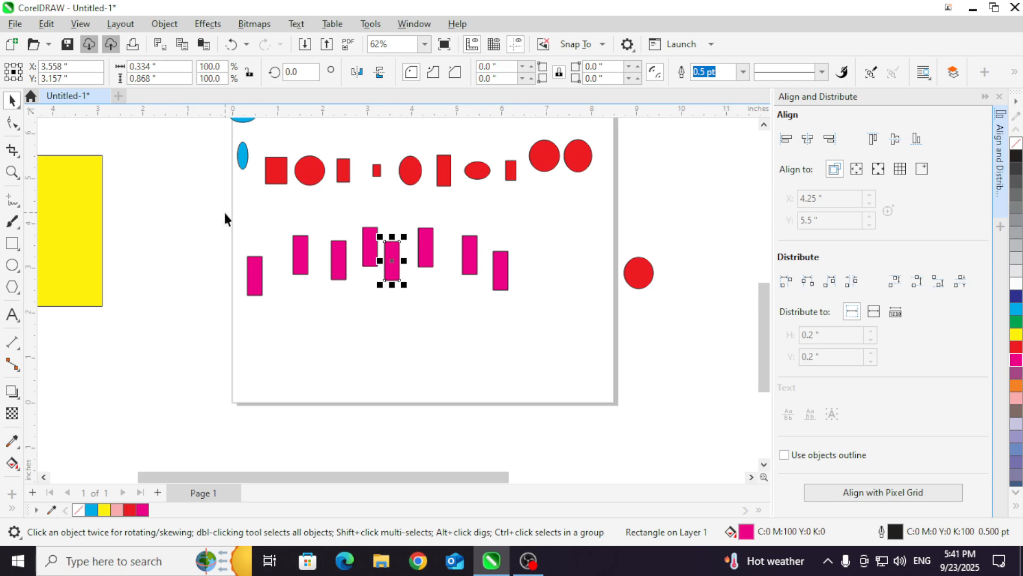
{"action": "left_click_drag", "start_coordinate": [300, 255], "coordinate": [293, 274]}
Step: Select the eight magenta rectangles and distribute them evenly by their left edges, and then by their top edges
{"action": "left_click_drag", "start_coordinate": [219, 205], "coordinate": [525, 306]}
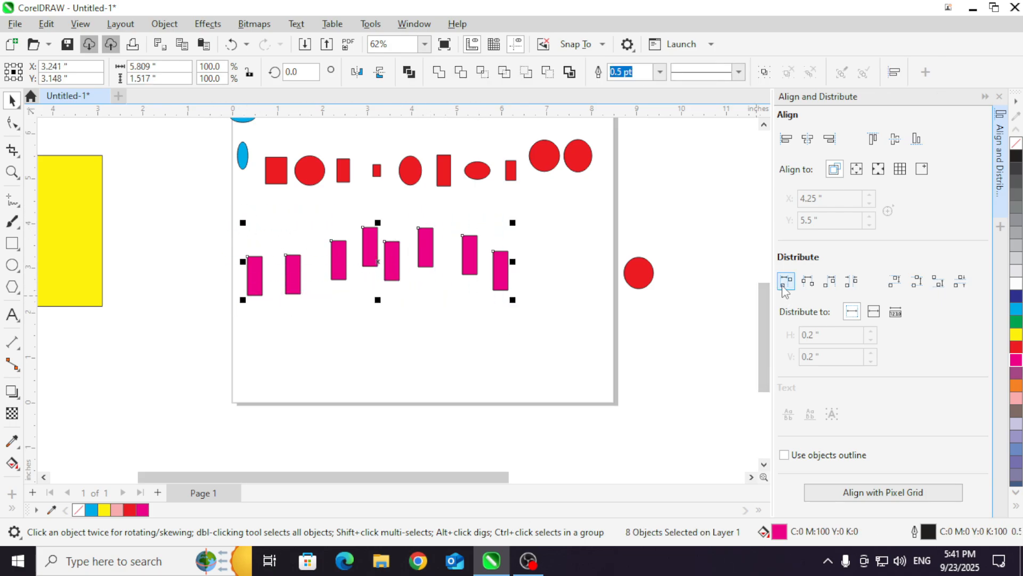
{"action": "left_click", "coordinate": [785, 280]}
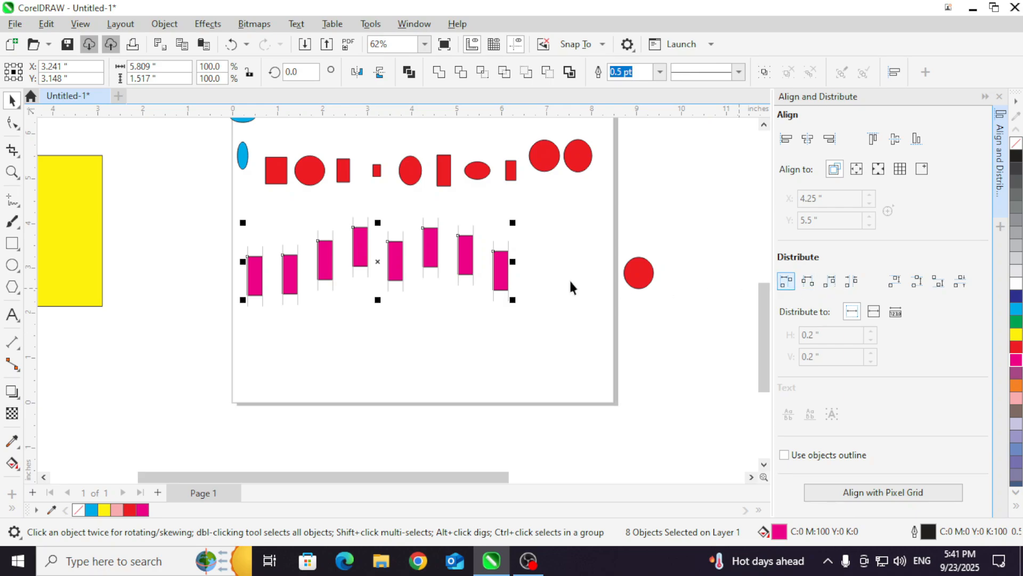
{"action": "left_click", "coordinate": [895, 281]}
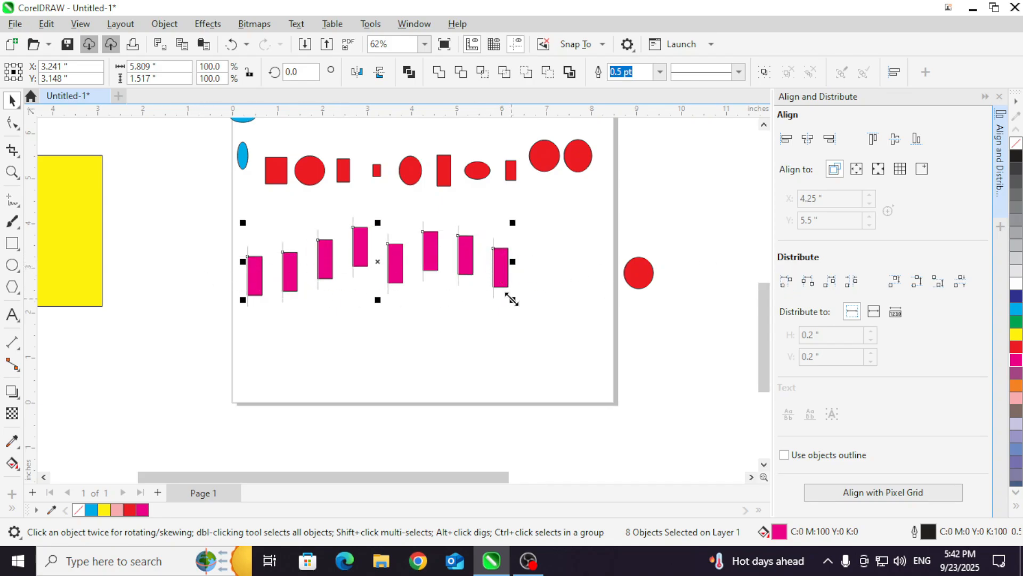
Step: Move one red circle to each end of the magenta rectangle row
{"action": "left_click_drag", "start_coordinate": [548, 169], "coordinate": [537, 266]}
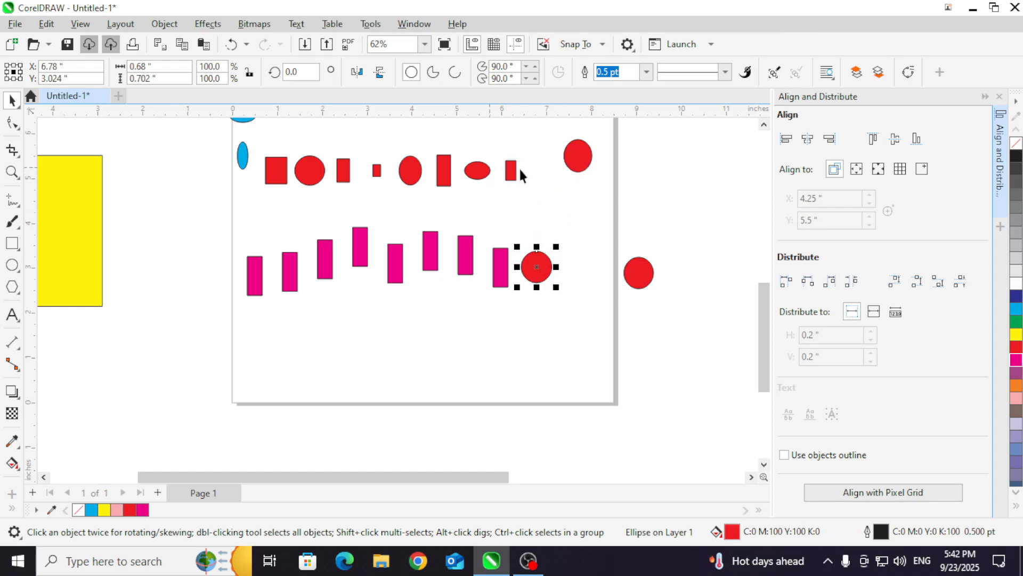
{"action": "left_click_drag", "start_coordinate": [653, 280], "coordinate": [218, 274]}
Step: Select the magenta row with both end circles, distribute by left edges and then horizontal centers, and align the top edges
{"action": "left_click_drag", "start_coordinate": [175, 210], "coordinate": [299, 268]}
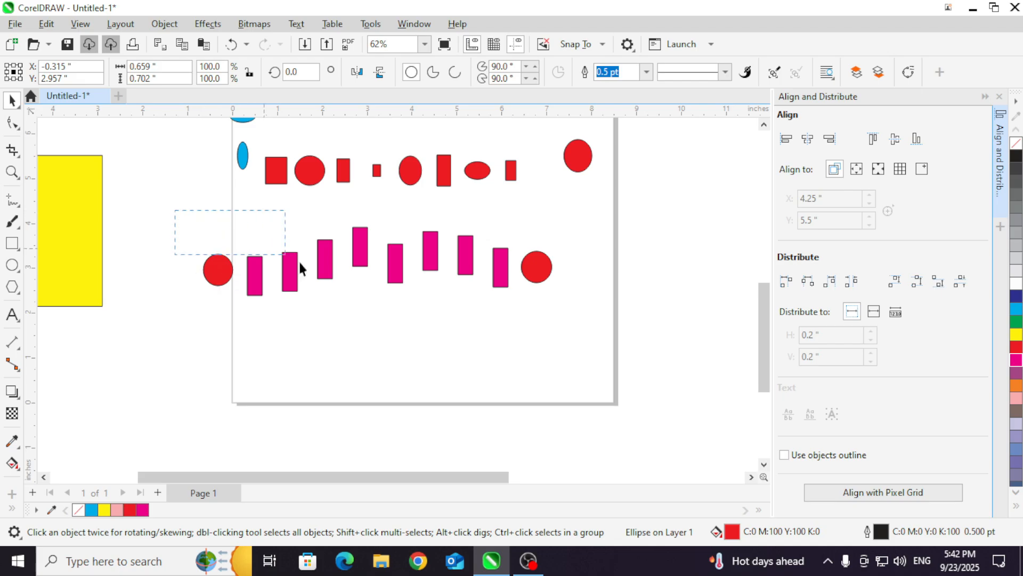
{"action": "left_click_drag", "start_coordinate": [565, 320], "coordinate": [610, 325]}
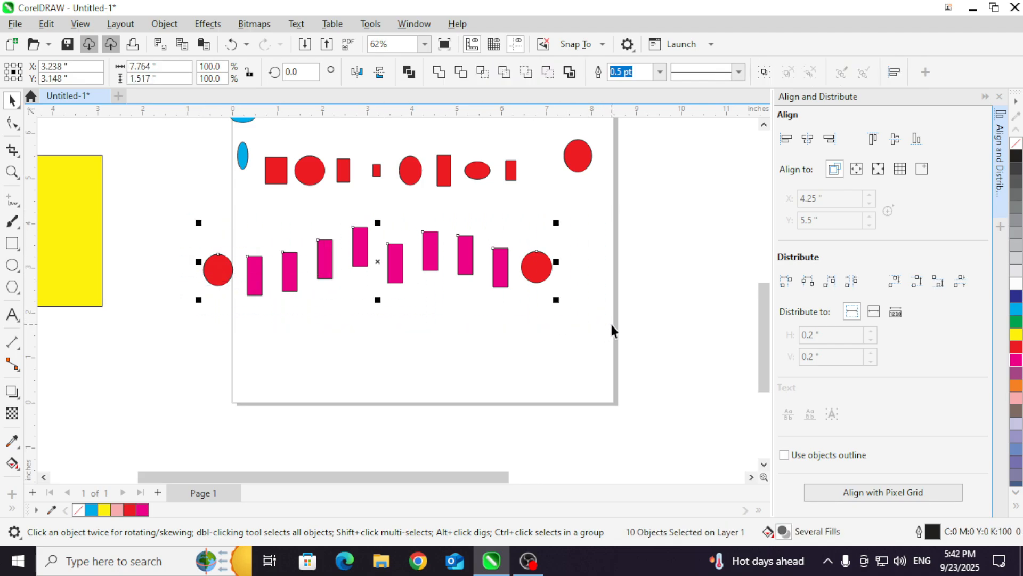
{"action": "left_click", "coordinate": [782, 284]}
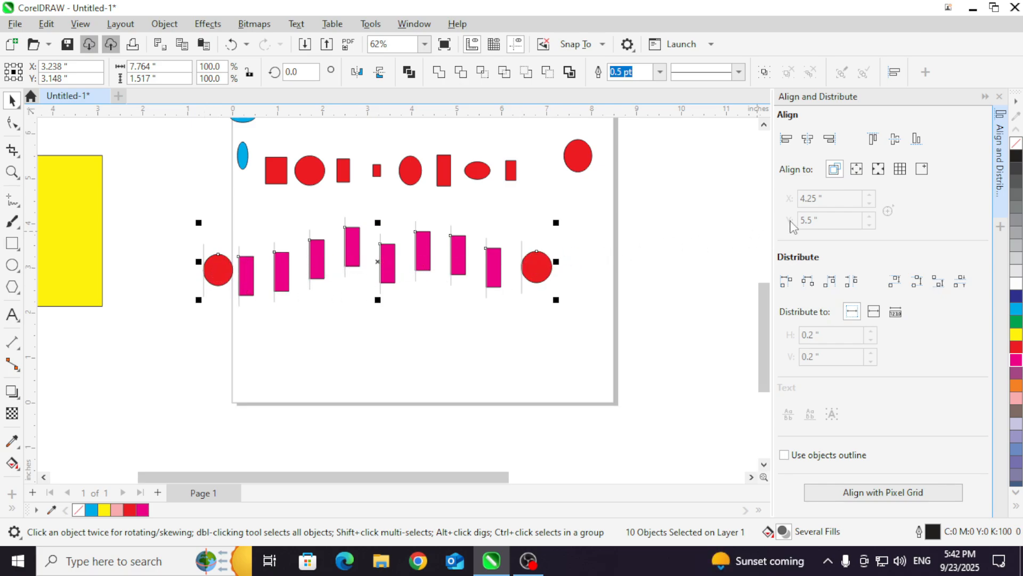
{"action": "left_click", "coordinate": [807, 281]}
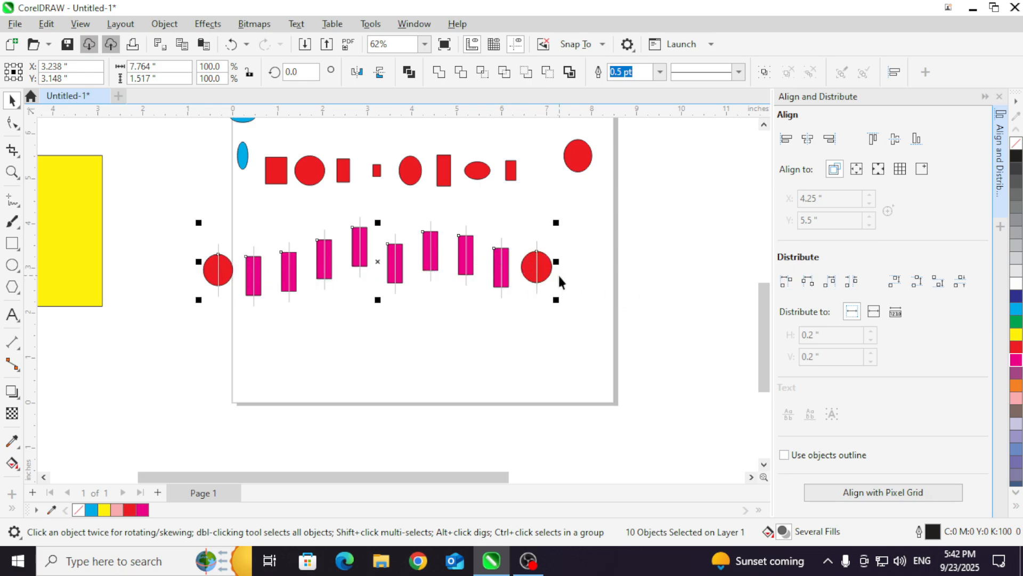
{"action": "left_click", "coordinate": [872, 139]}
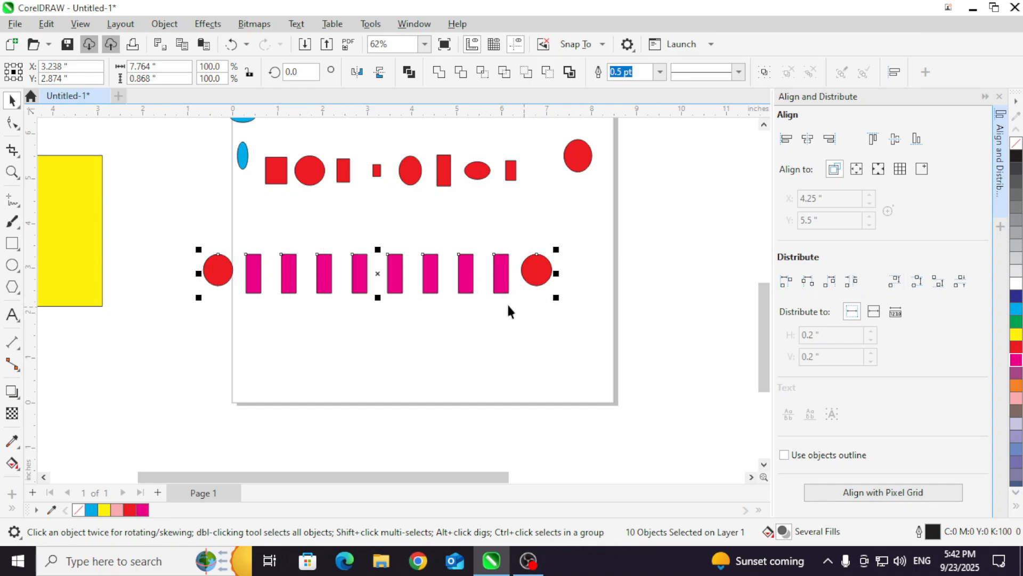
Step: Copy the magenta row with its circles and place it as a column rotated 270° to the left of the page's lower part
{"action": "scroll", "coordinate": [278, 242], "scroll_direction": "down", "scroll_amount": 2}
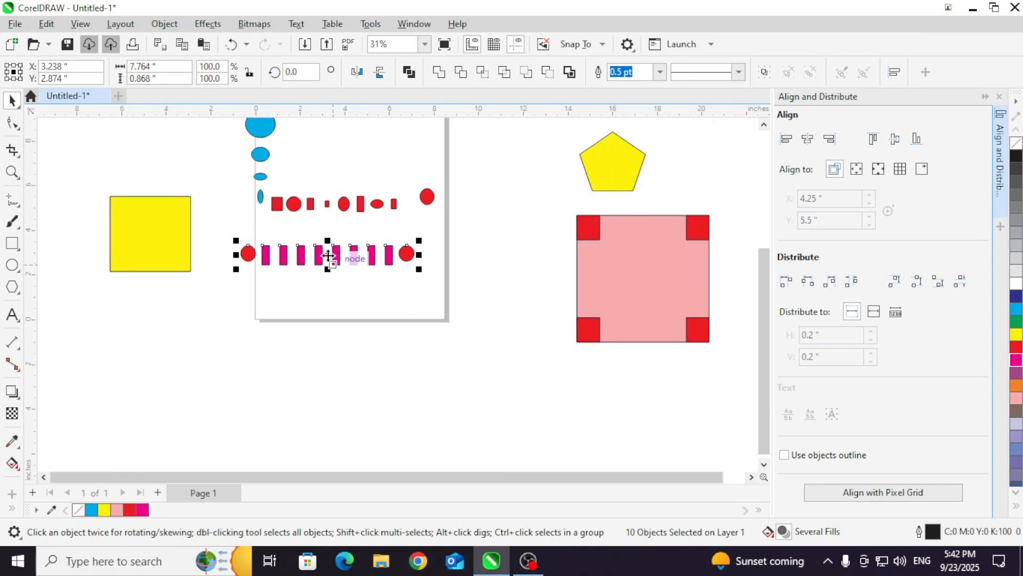
{"action": "left_click_drag", "start_coordinate": [328, 255], "coordinate": [327, 295]}
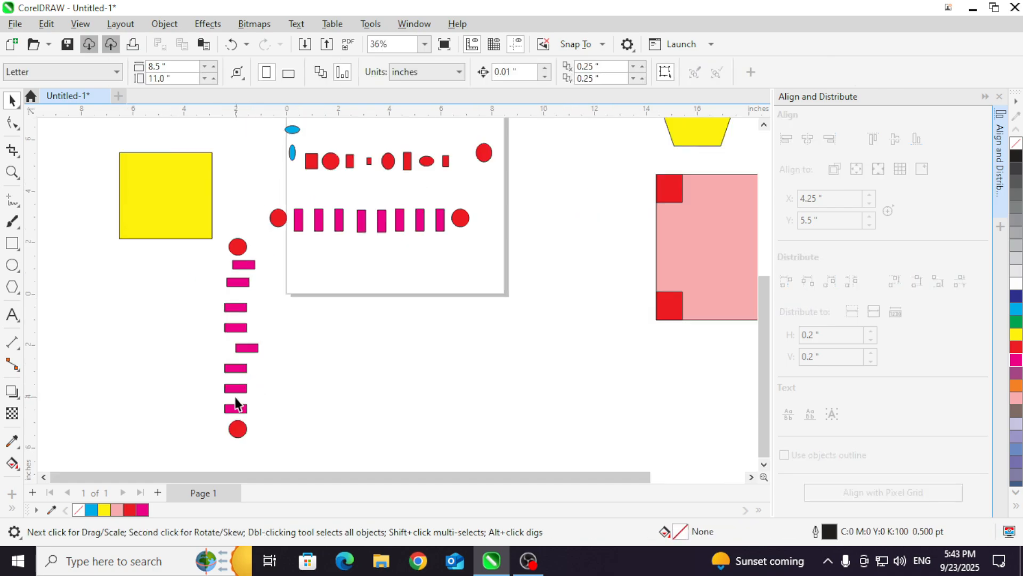
Step: Stagger the column's magenta rectangles and narrow a few of them, and move the yellow rectangle farther away from the page
{"action": "left_click_drag", "start_coordinate": [240, 390], "coordinate": [242, 368]}
{"action": "left_click", "coordinate": [259, 388]}
{"action": "left_click", "coordinate": [236, 370]}
{"action": "left_click", "coordinate": [244, 302]}
{"action": "left_click", "coordinate": [241, 285]}
{"action": "left_click_drag", "start_coordinate": [254, 281], "coordinate": [239, 282]}
{"action": "left_click", "coordinate": [244, 264]}
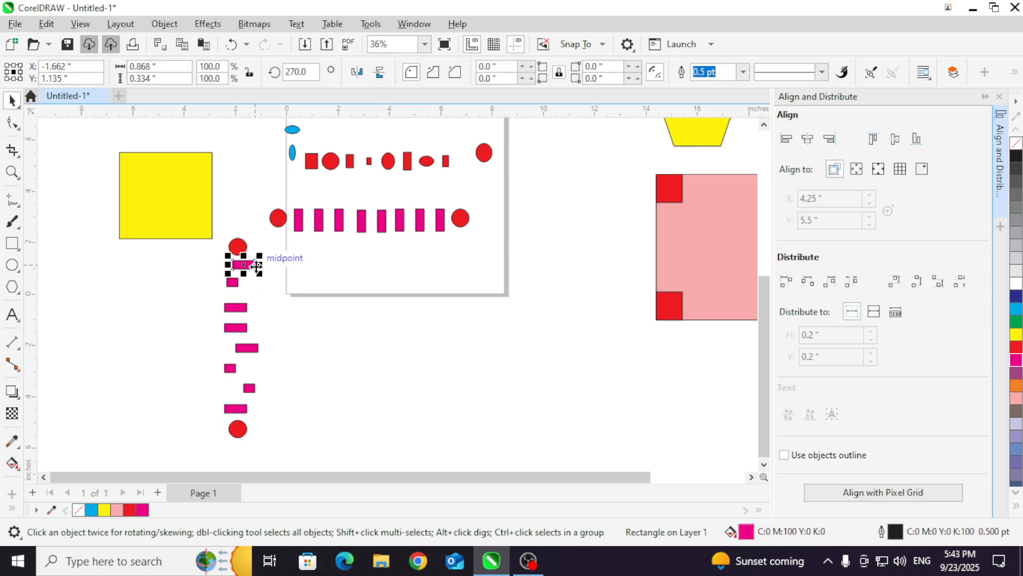
{"action": "left_click_drag", "start_coordinate": [192, 224], "coordinate": [150, 203]}
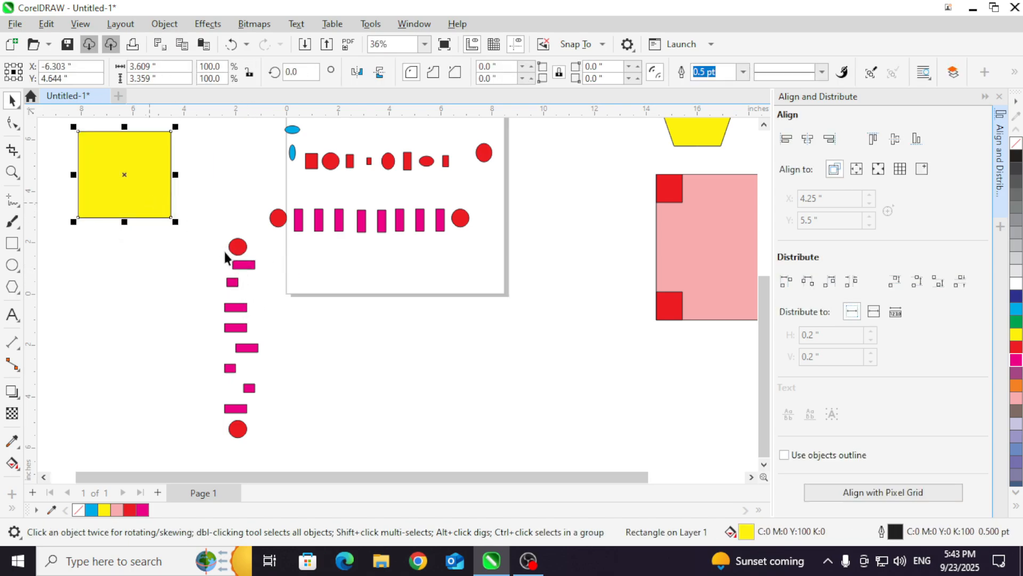
Step: Select the whole column and distribute it by top edges, vertical centers and bottom edges in turn, ending with equal vertical spacing
{"action": "scroll", "coordinate": [227, 434], "scroll_direction": "up", "scroll_amount": 3}
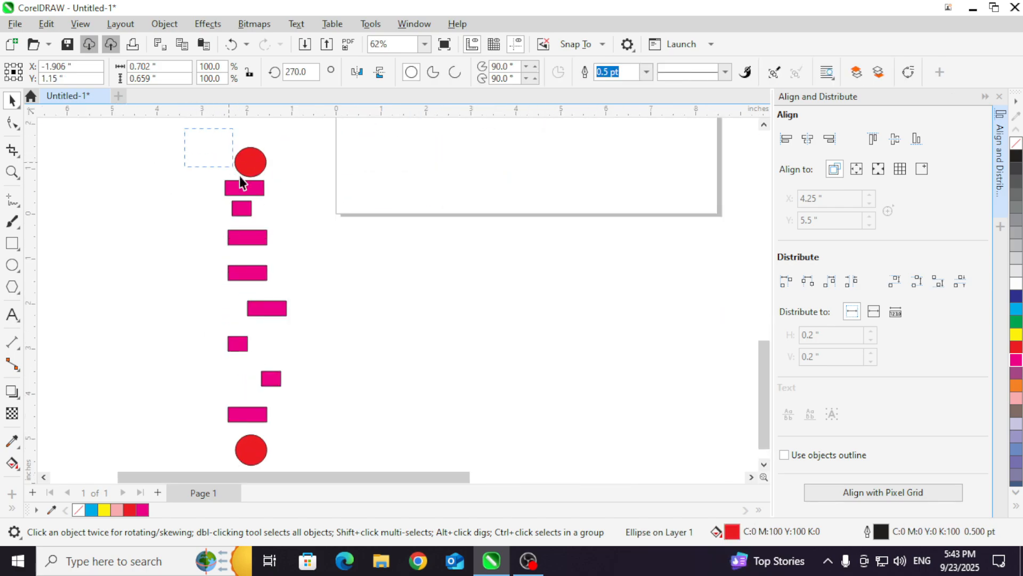
{"action": "left_click_drag", "start_coordinate": [240, 176], "coordinate": [324, 453]}
{"action": "scroll", "coordinate": [326, 442], "scroll_direction": "down", "scroll_amount": 1}
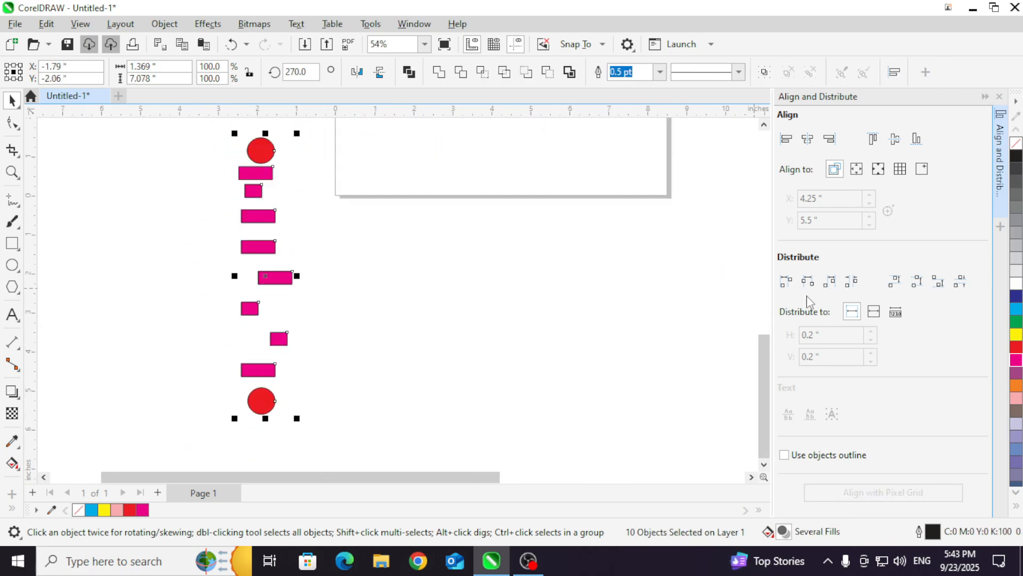
{"action": "left_click", "coordinate": [899, 286]}
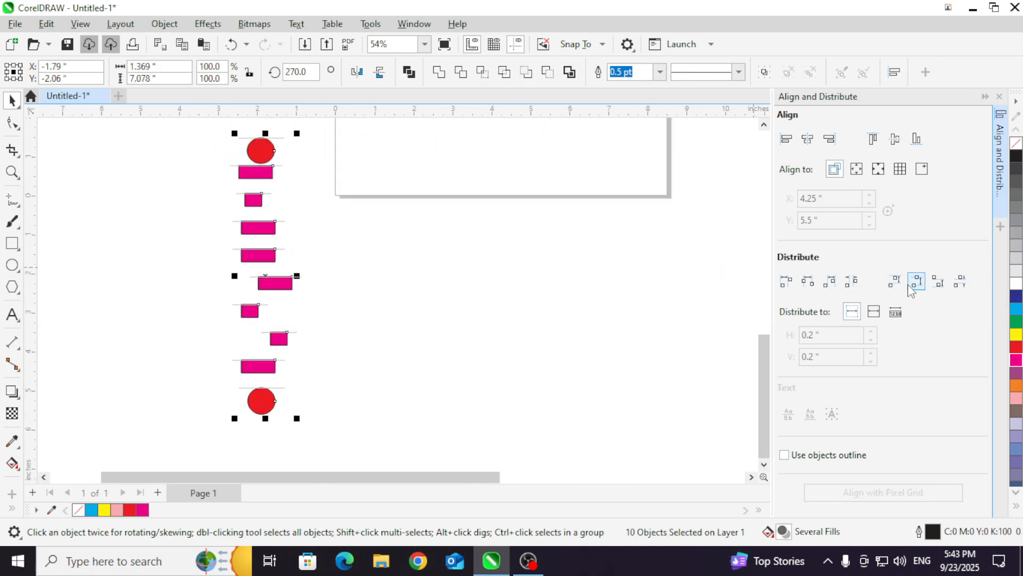
{"action": "left_click", "coordinate": [912, 288]}
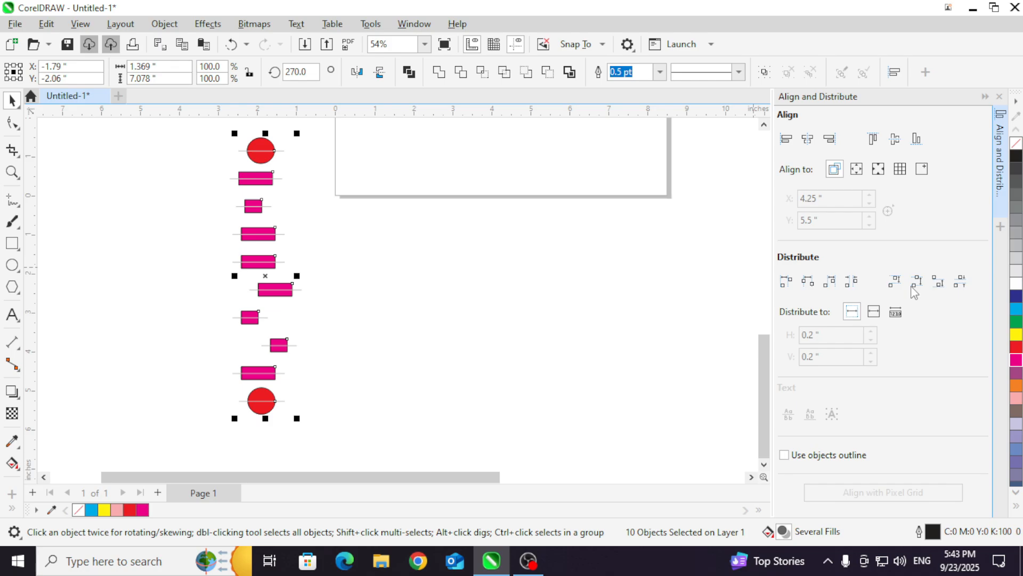
{"action": "left_click", "coordinate": [933, 286]}
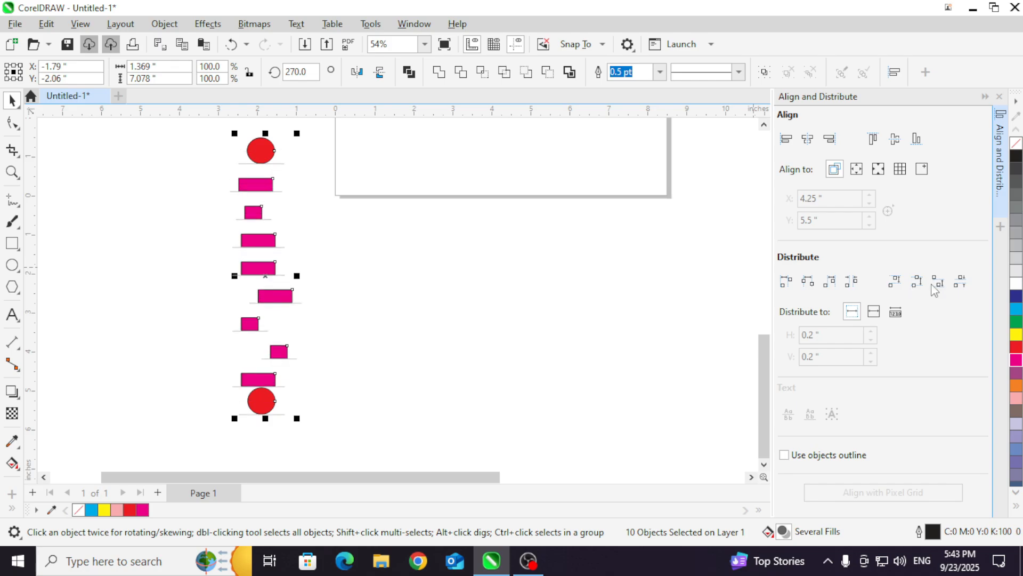
{"action": "left_click", "coordinate": [959, 286]}
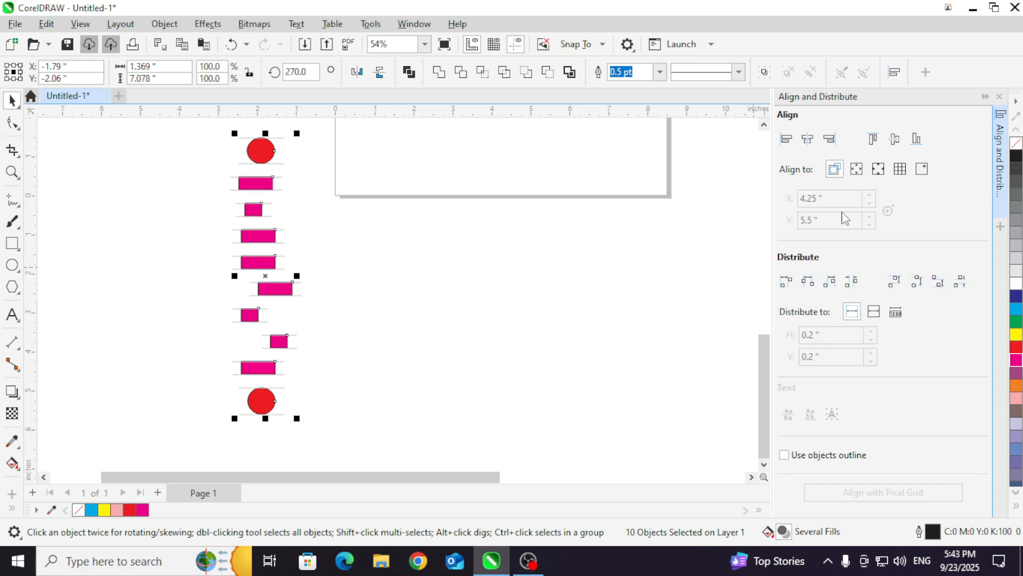
Step: Align the column's objects by their right edges, and then by their horizontal centers
{"action": "left_click", "coordinate": [829, 140]}
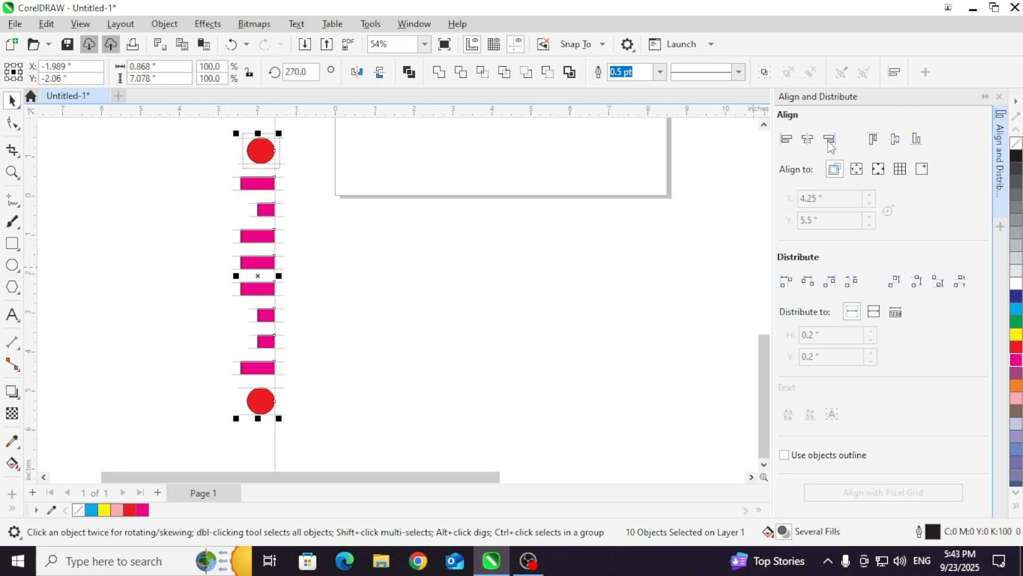
{"action": "left_click", "coordinate": [808, 140]}
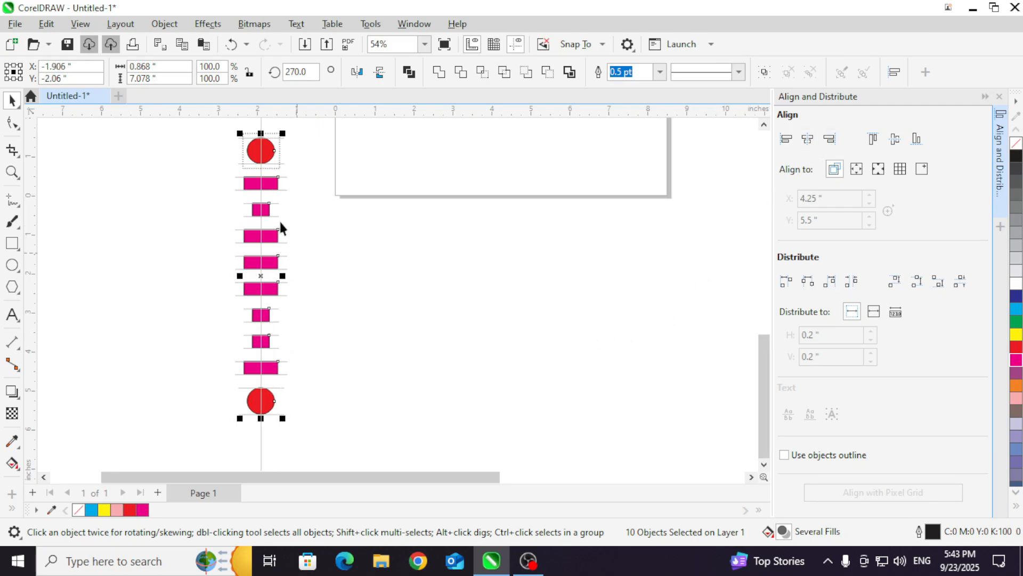
{"action": "left_click", "coordinate": [276, 217]}
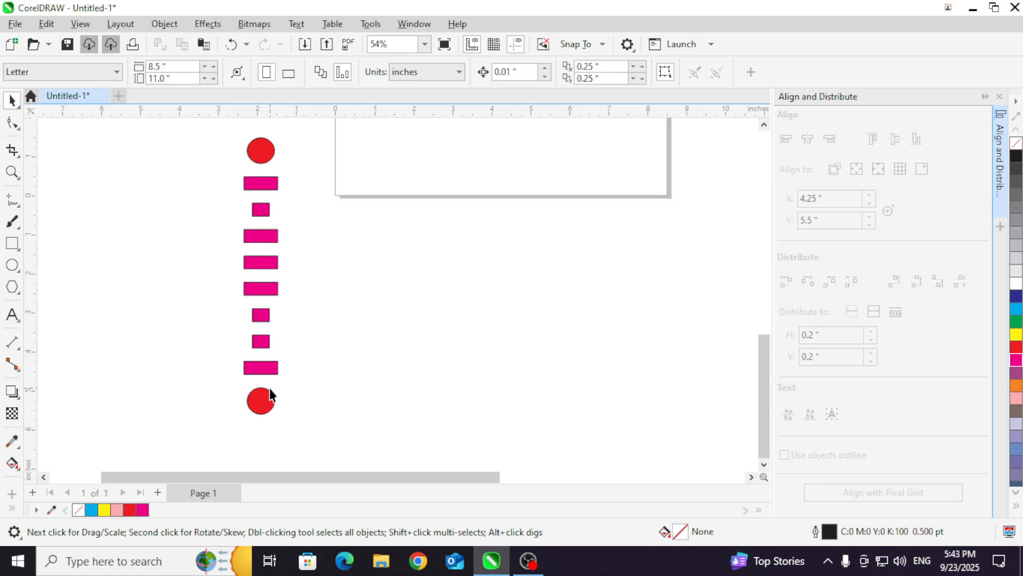
{"action": "left_click_drag", "start_coordinate": [341, 434], "coordinate": [229, 300]}
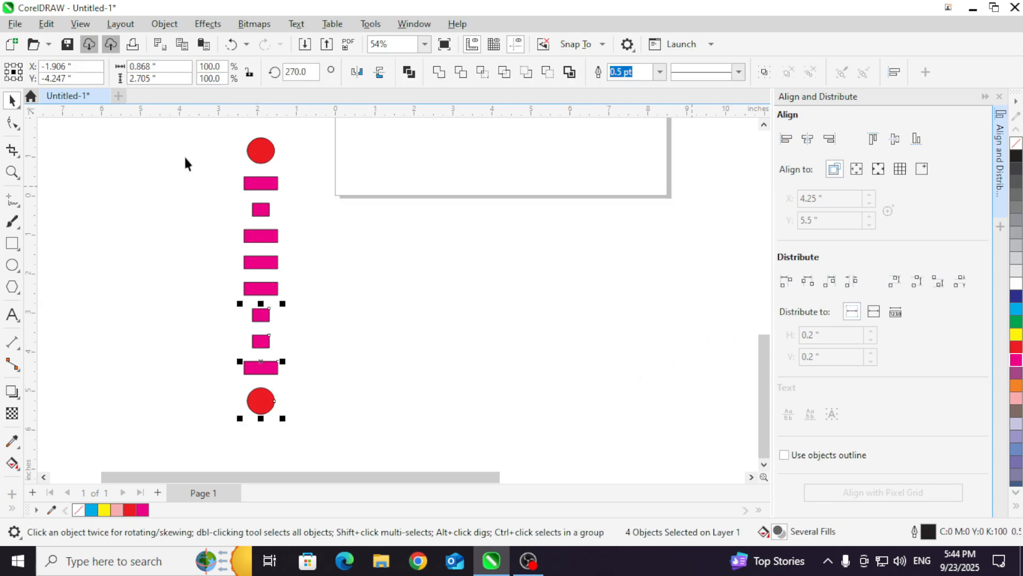
{"action": "left_click_drag", "start_coordinate": [194, 135], "coordinate": [325, 439]}
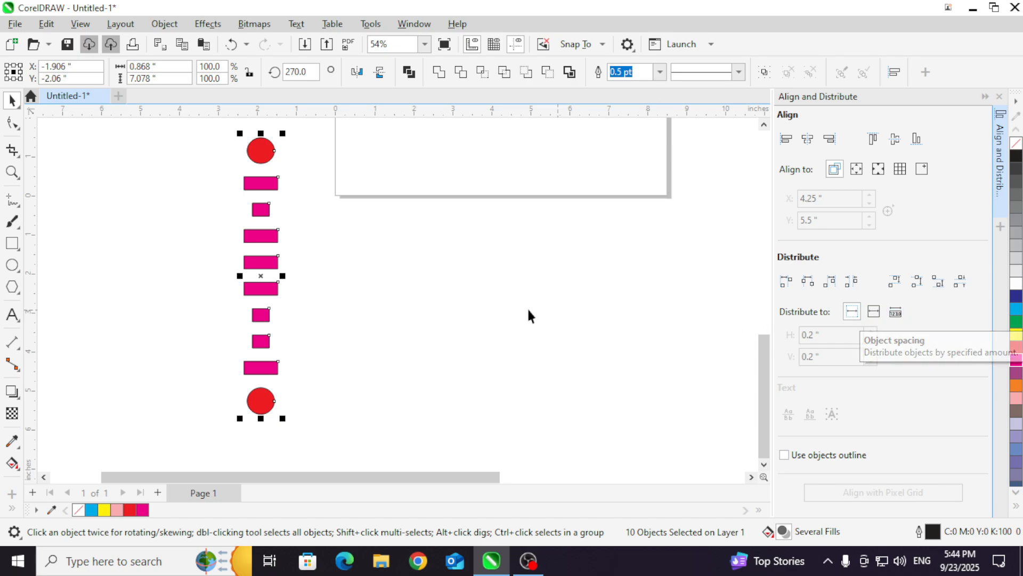
{"action": "left_click", "coordinate": [414, 337]}
Step: Delete the blue shapes and red shape row from the page, and move the horizontal magenta row below the page
{"action": "scroll", "coordinate": [419, 356], "scroll_direction": "down", "scroll_amount": 3}
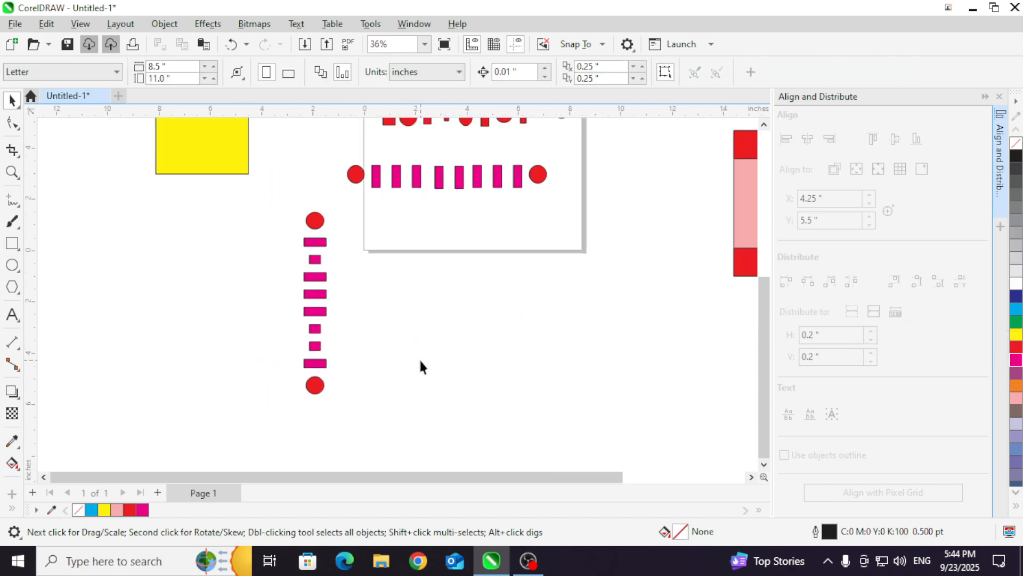
{"action": "scroll", "coordinate": [420, 367], "scroll_direction": "down", "scroll_amount": 2}
{"action": "left_click_drag", "start_coordinate": [373, 137], "coordinate": [520, 236]}
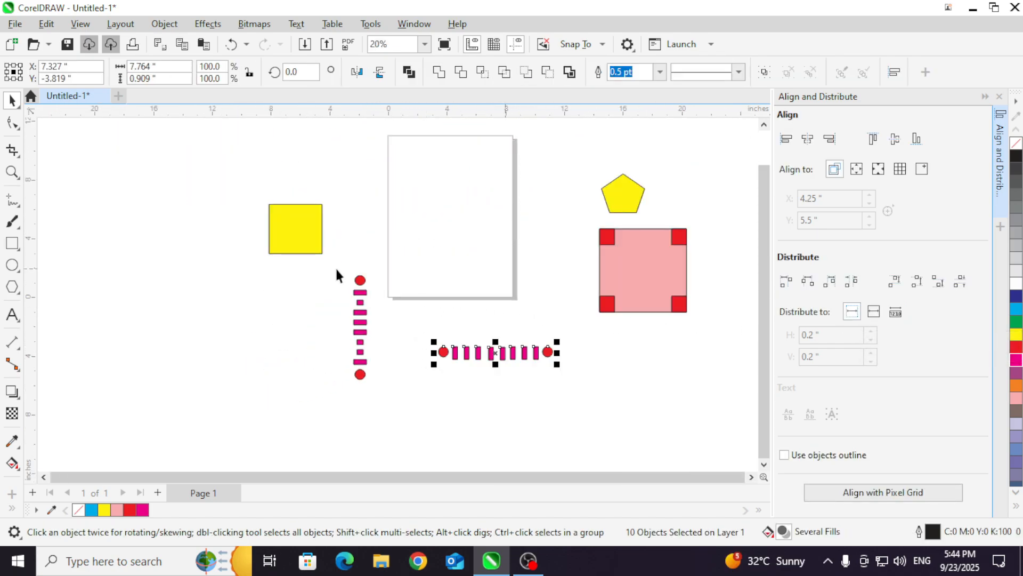
Step: Distribute the column by top edges across the page extent, and align its left edges first to the active objects, then to the page edge
{"action": "left_click_drag", "start_coordinate": [338, 266], "coordinate": [382, 390]}
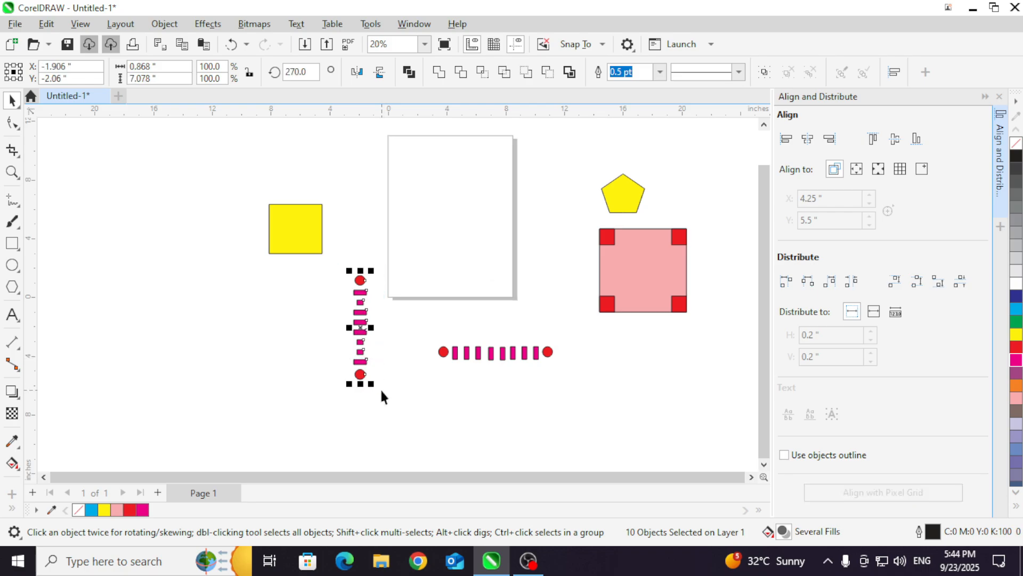
{"action": "left_click", "coordinate": [876, 317]}
{"action": "left_click", "coordinate": [787, 282]}
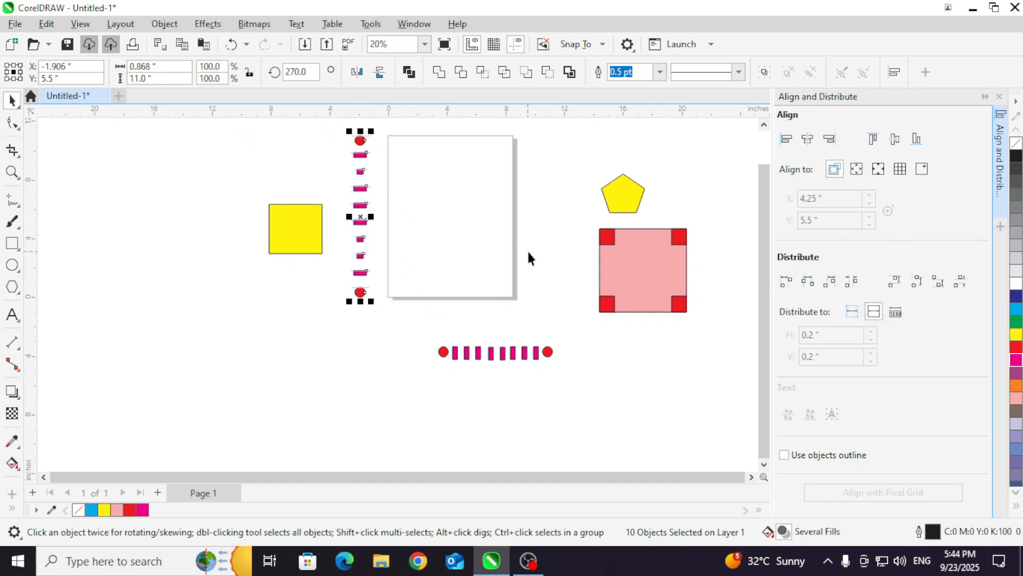
{"action": "left_click", "coordinate": [786, 139]}
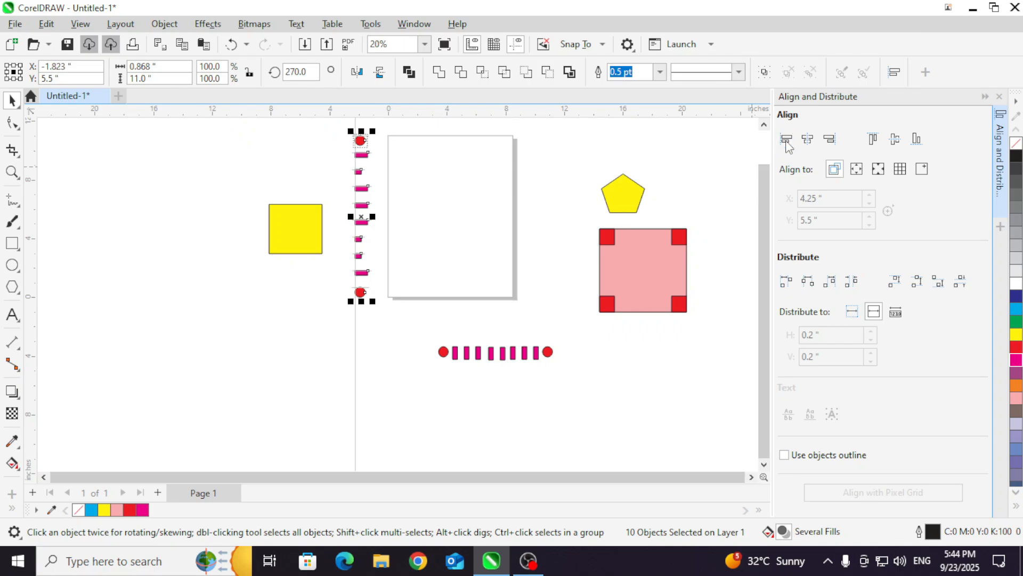
{"action": "left_click", "coordinate": [857, 169]}
{"action": "left_click", "coordinate": [787, 139]}
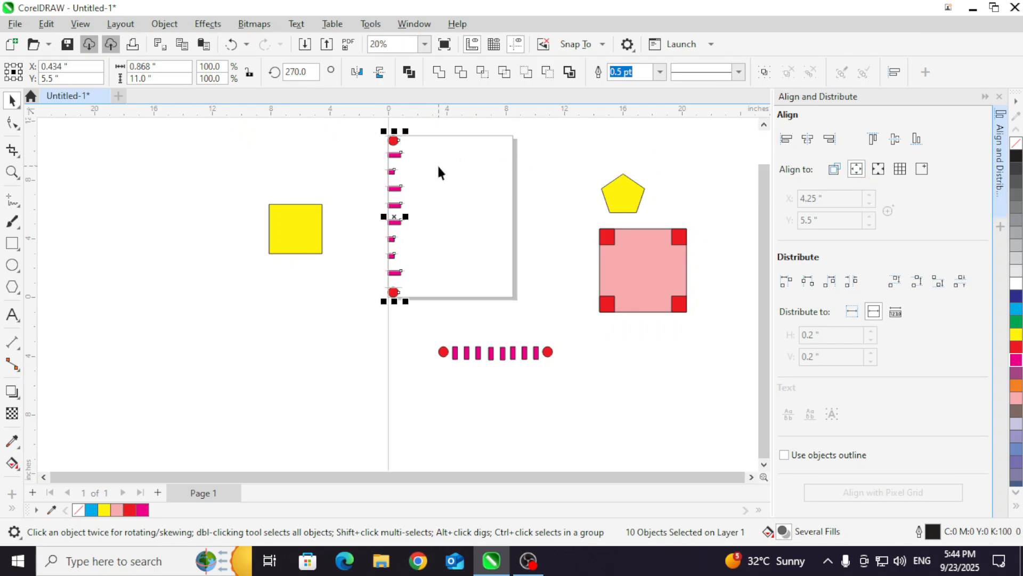
Step: Redistribute the column along the page edge by its objects' vertical centers
{"action": "scroll", "coordinate": [395, 139], "scroll_direction": "up", "scroll_amount": 4}
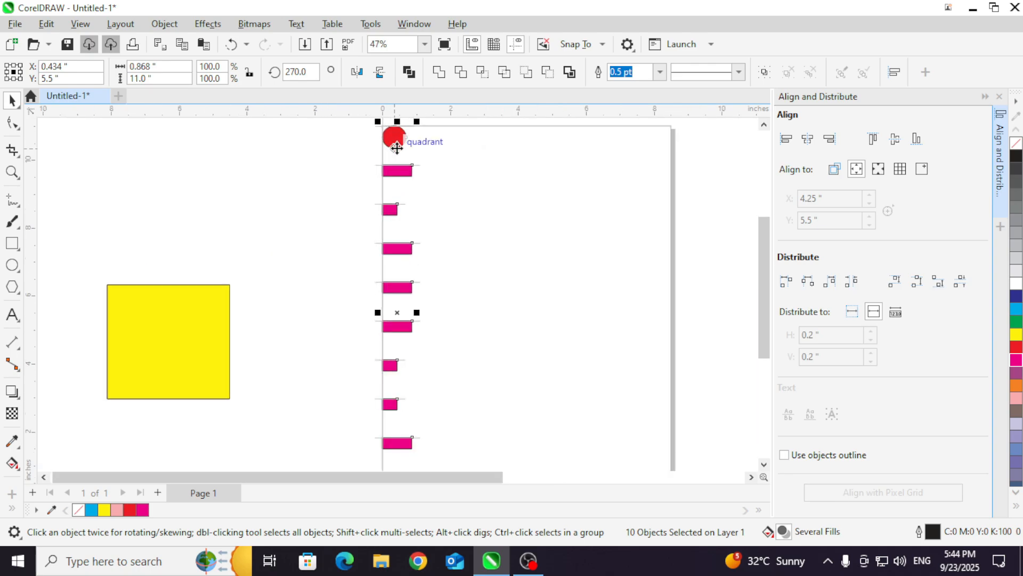
{"action": "scroll", "coordinate": [394, 274], "scroll_direction": "down", "scroll_amount": 1}
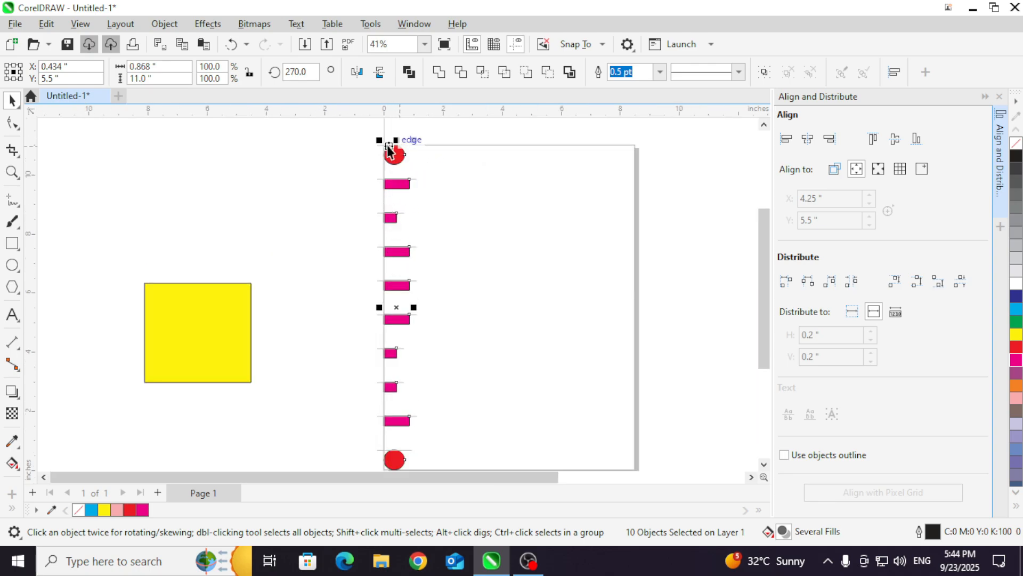
{"action": "left_click", "coordinate": [807, 282]}
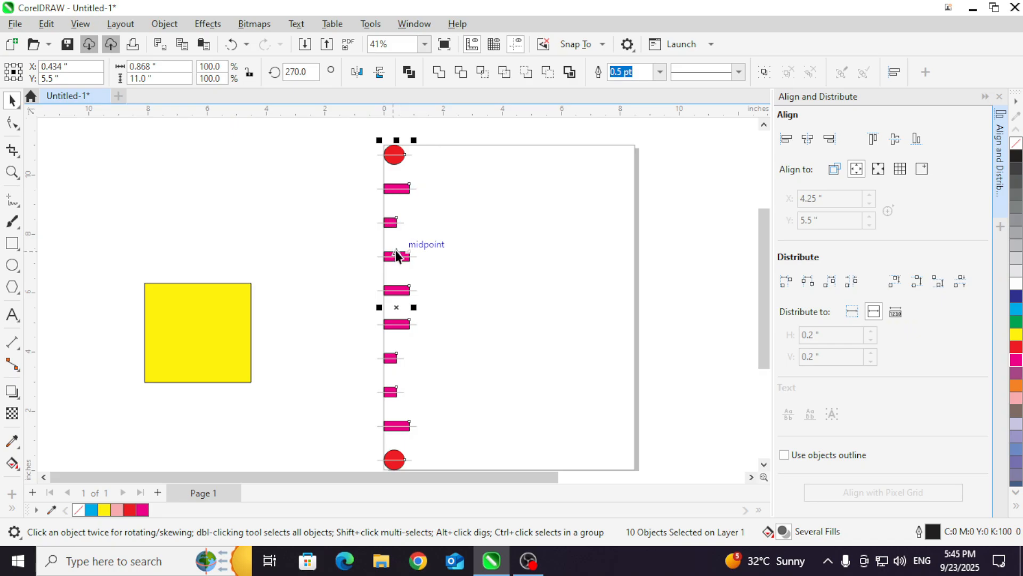
Step: Select the horizontal magenta row, align it to the page's top edge, and distribute it by horizontal centers across the page extent
{"action": "scroll", "coordinate": [403, 240], "scroll_direction": "down", "scroll_amount": 2}
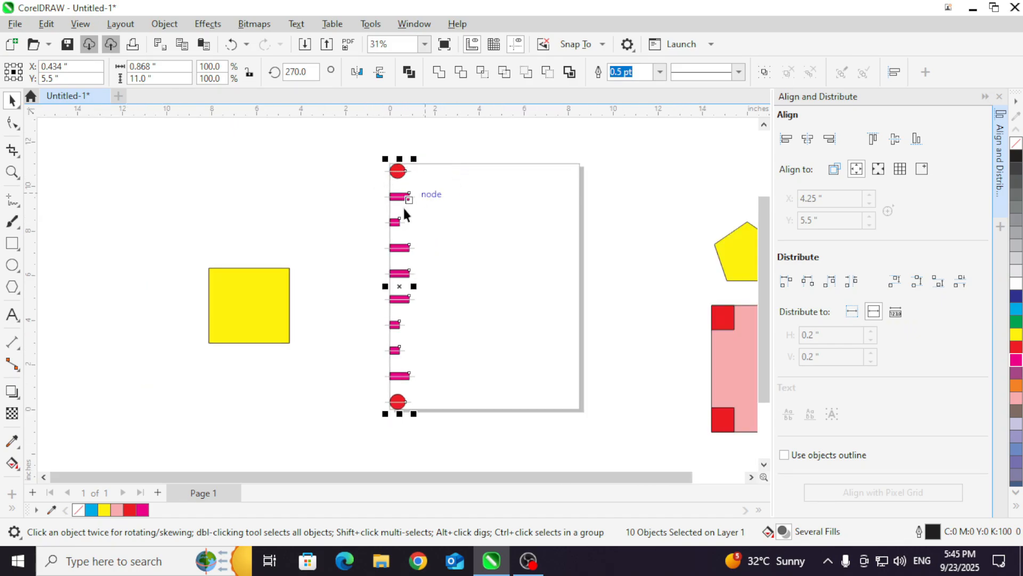
{"action": "scroll", "coordinate": [433, 211], "scroll_direction": "down", "scroll_amount": 1}
{"action": "left_click_drag", "start_coordinate": [440, 400], "coordinate": [598, 449]}
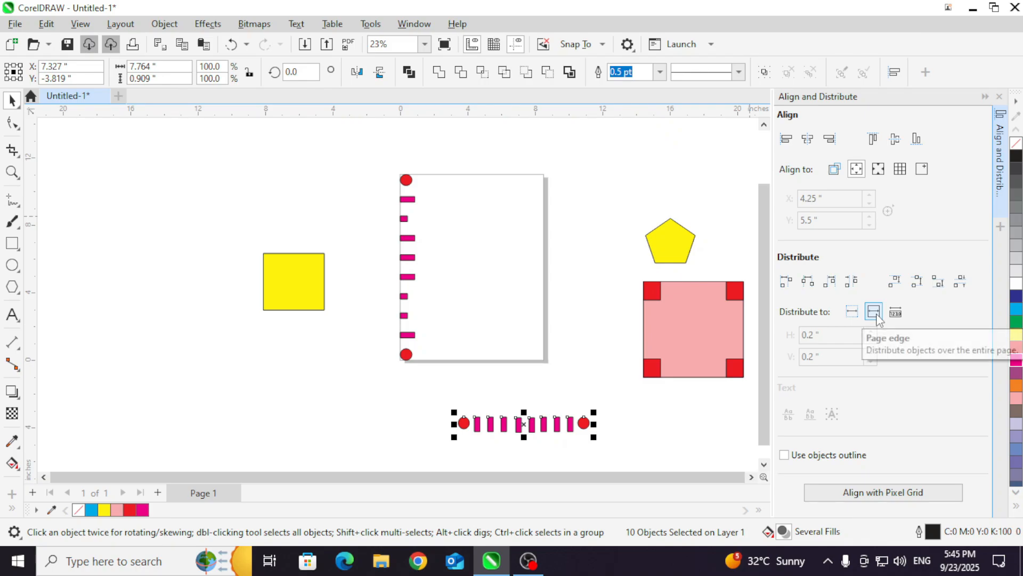
{"action": "left_click", "coordinate": [872, 138]}
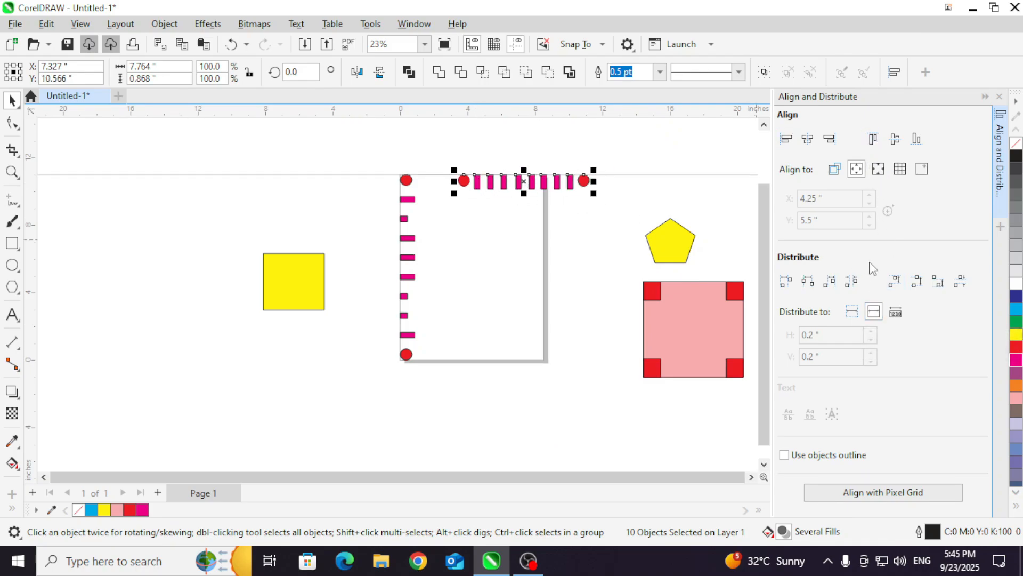
{"action": "left_click", "coordinate": [808, 283]}
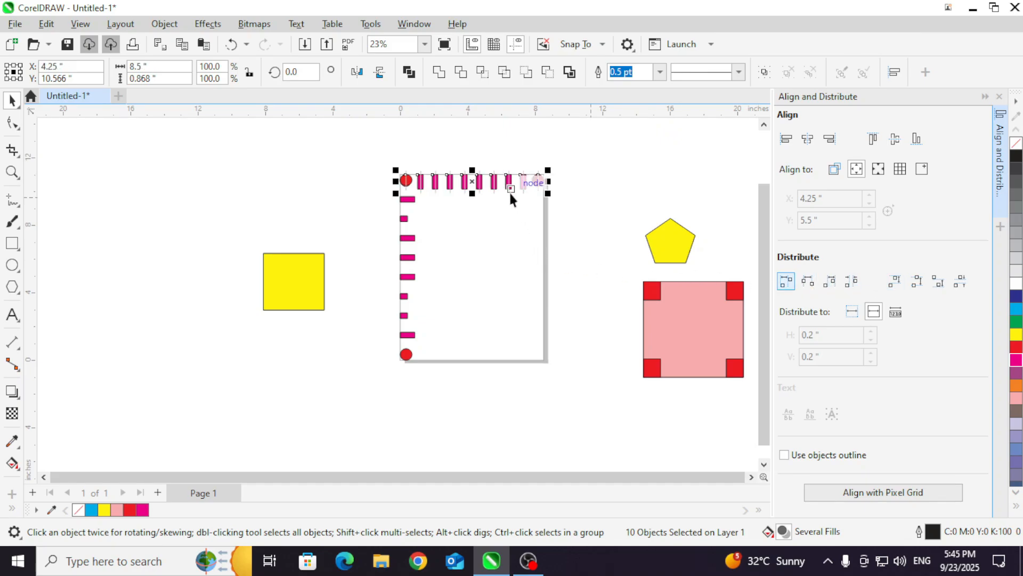
{"action": "left_click", "coordinate": [445, 148]}
{"action": "scroll", "coordinate": [413, 176], "scroll_direction": "up", "scroll_amount": 1}
{"action": "scroll", "coordinate": [408, 184], "scroll_direction": "up", "scroll_amount": 2}
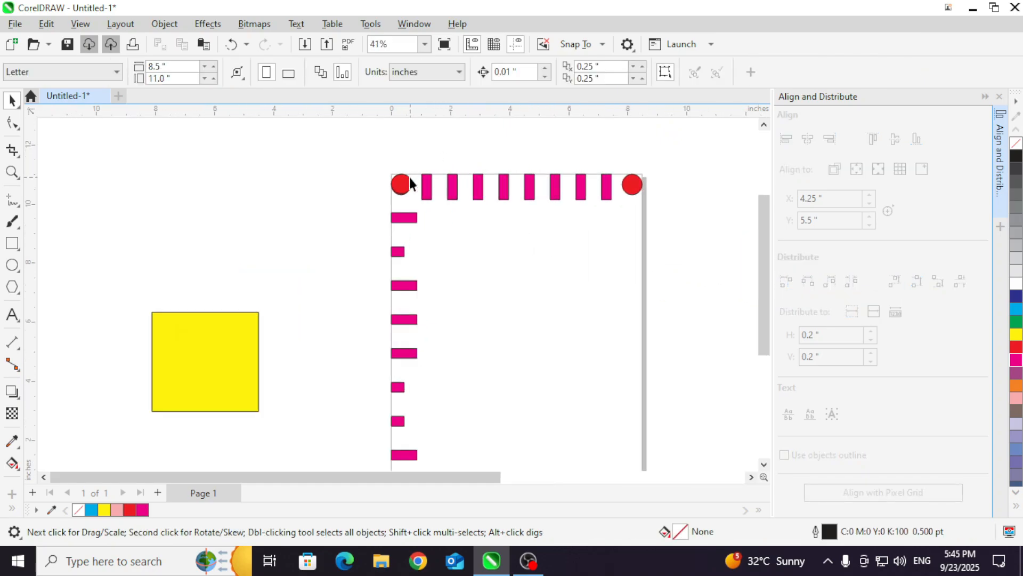
Step: Move the yellow square onto the page and place a copied row of four magenta bars over its upper part
{"action": "scroll", "coordinate": [394, 188], "scroll_direction": "down", "scroll_amount": 1}
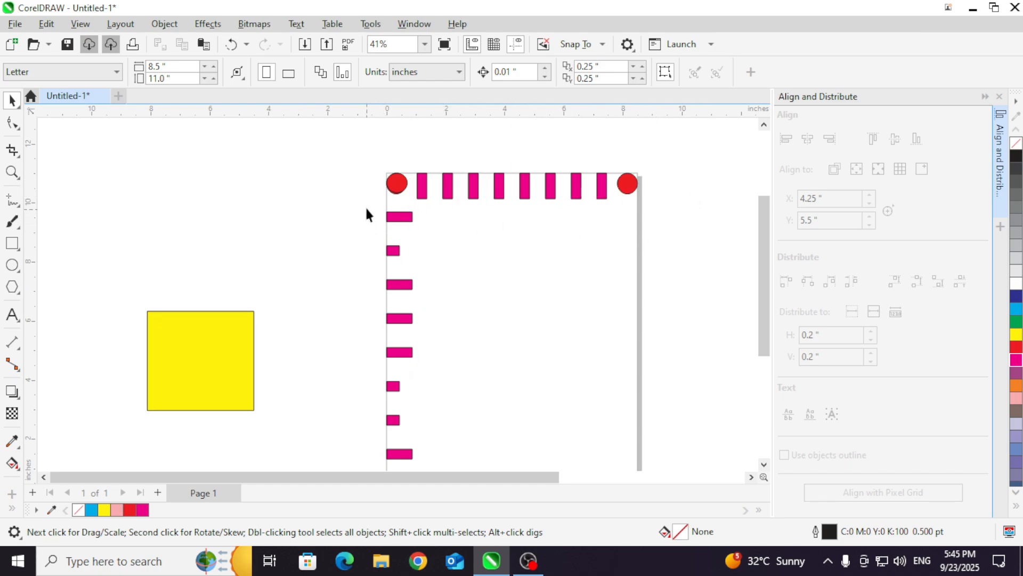
{"action": "left_click_drag", "start_coordinate": [428, 311], "coordinate": [427, 334]}
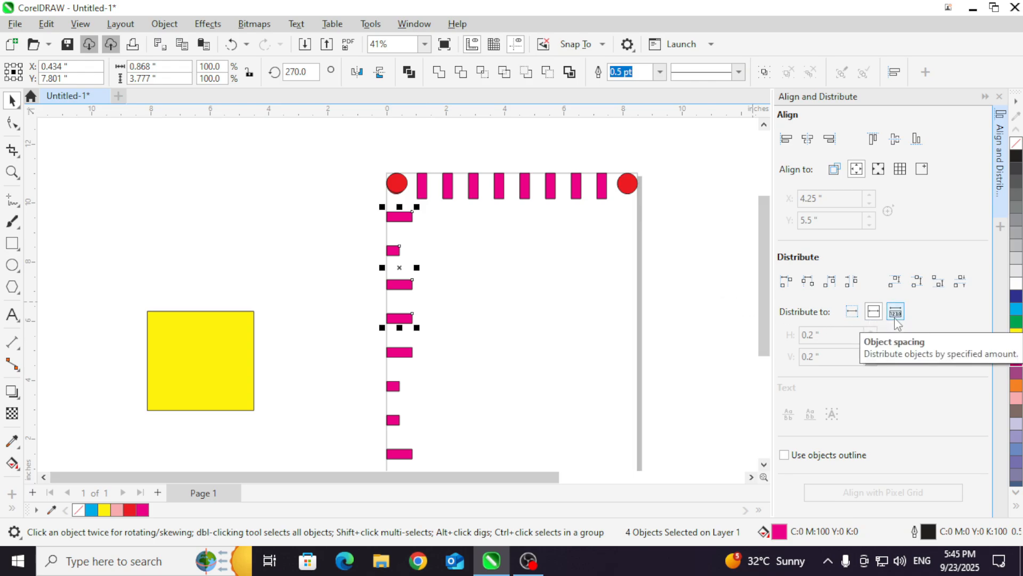
{"action": "left_click_drag", "start_coordinate": [205, 333], "coordinate": [548, 299]}
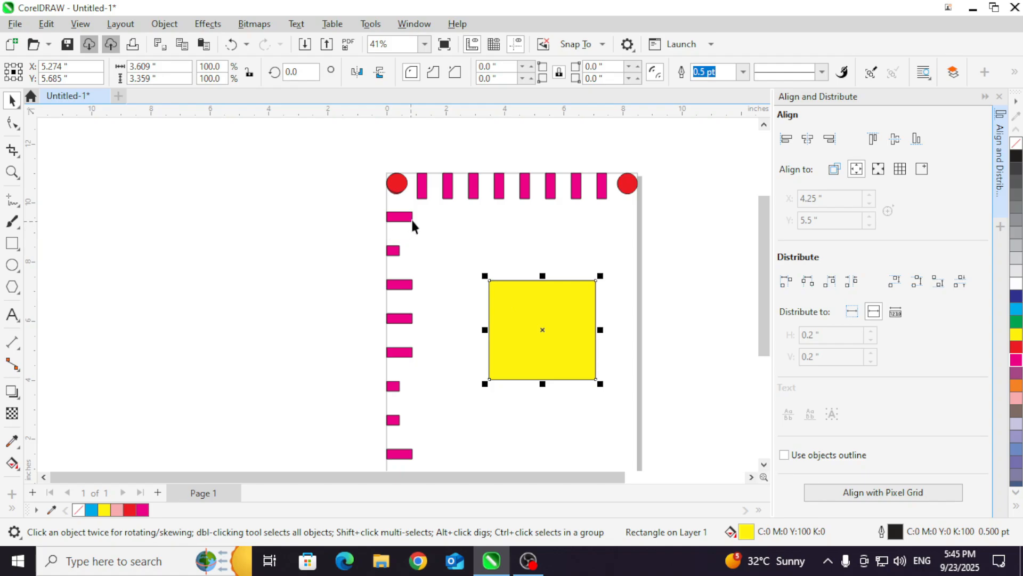
{"action": "key", "text": "ctrl+v"}
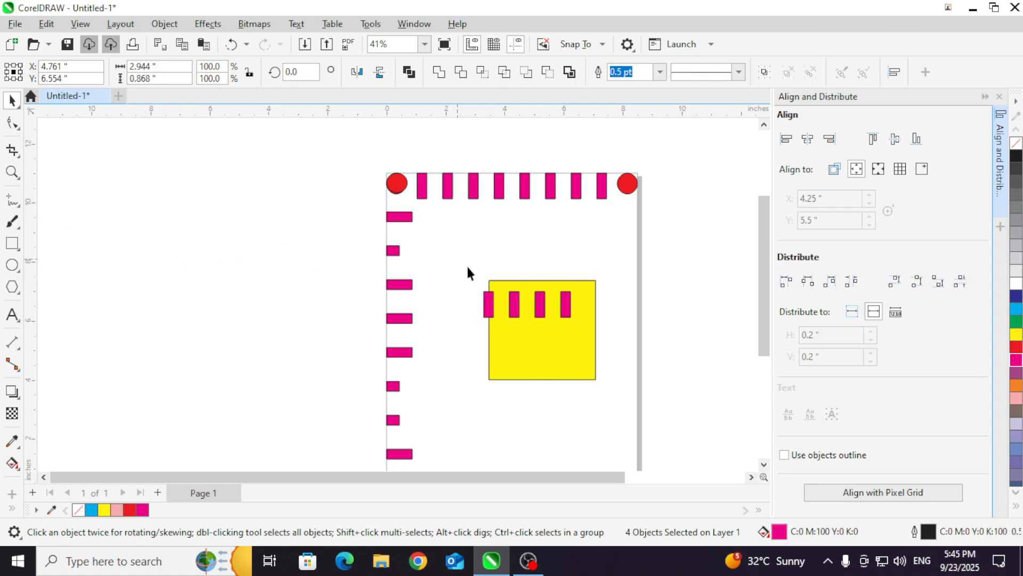
Step: Distribute the yellow square and four bars by horizontal centers at 0.2-inch object spacing, and try aligning their left edges to the page edge
{"action": "left_click_drag", "start_coordinate": [611, 404], "coordinate": [613, 401]}
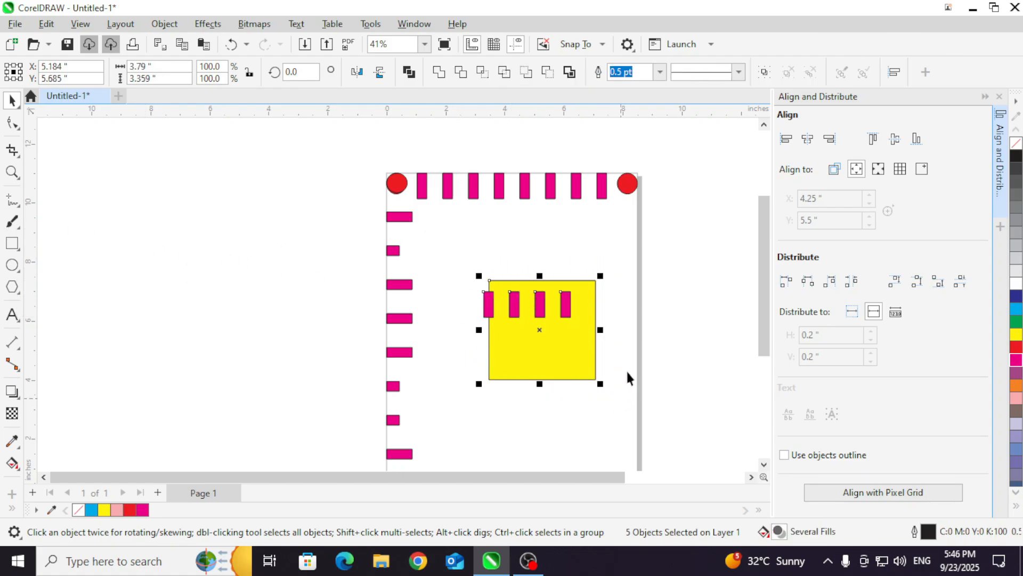
{"action": "left_click", "coordinate": [896, 315]}
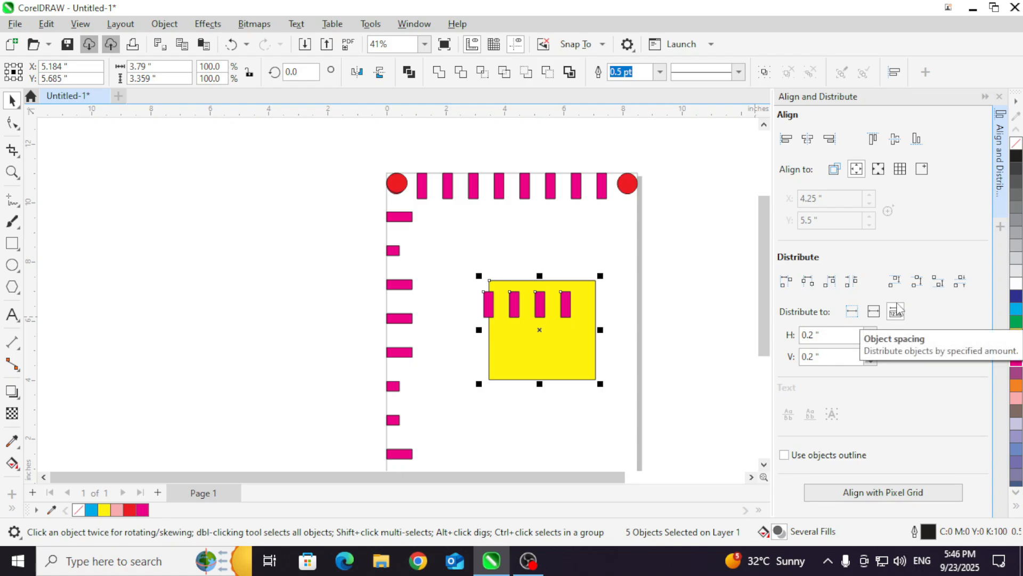
{"action": "left_click", "coordinate": [809, 285]}
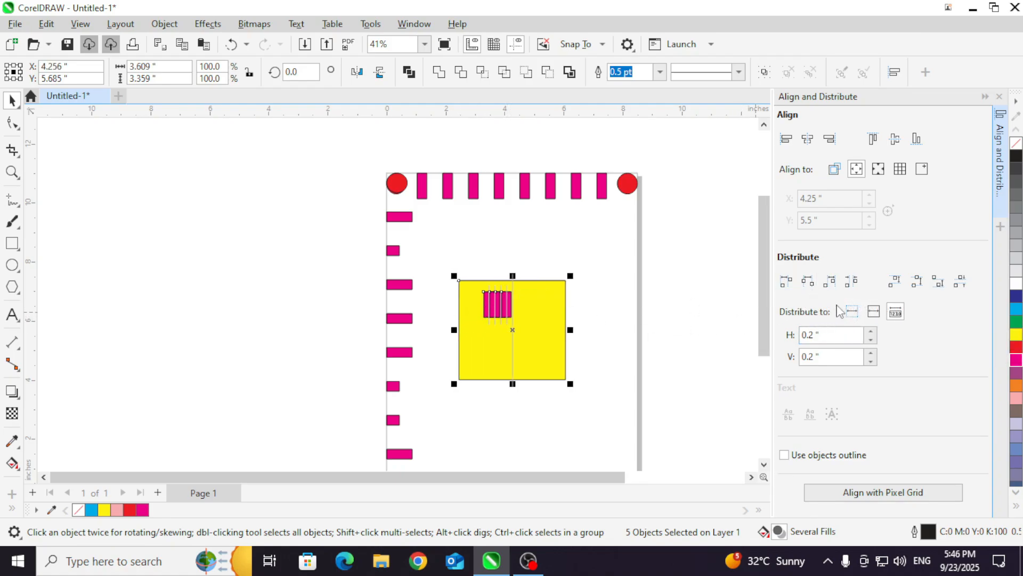
{"action": "left_click", "coordinate": [786, 140]}
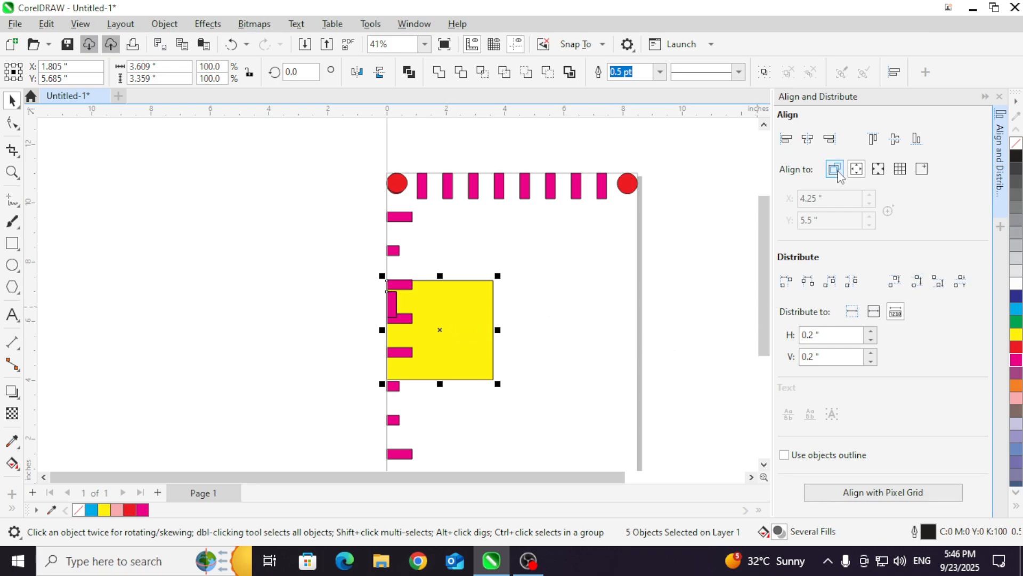
{"action": "key", "text": "ctrl+z"}
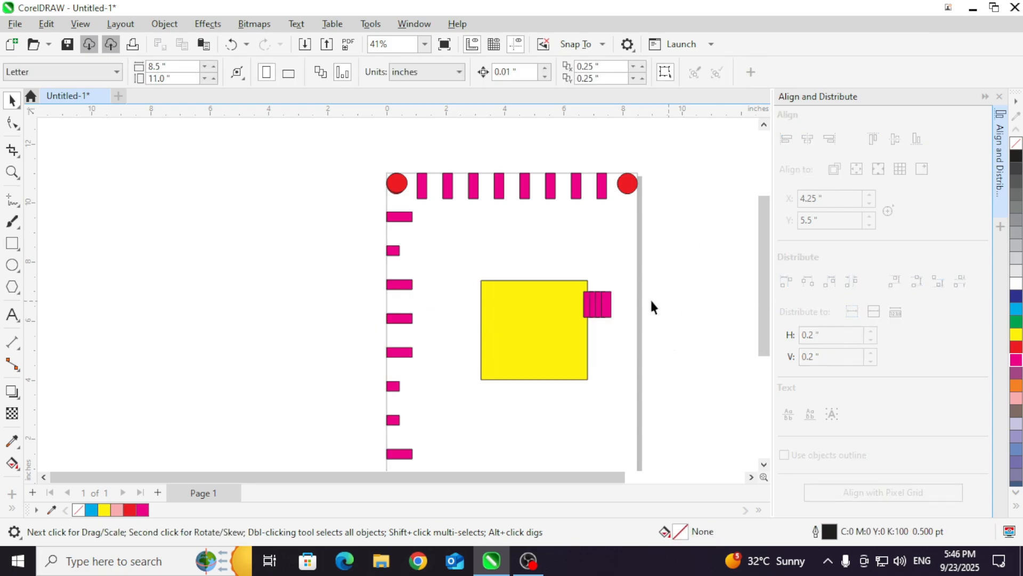
Step: Set the distribution reference back to the page extent and enable the use of object outlines
{"action": "left_click", "coordinate": [855, 314]}
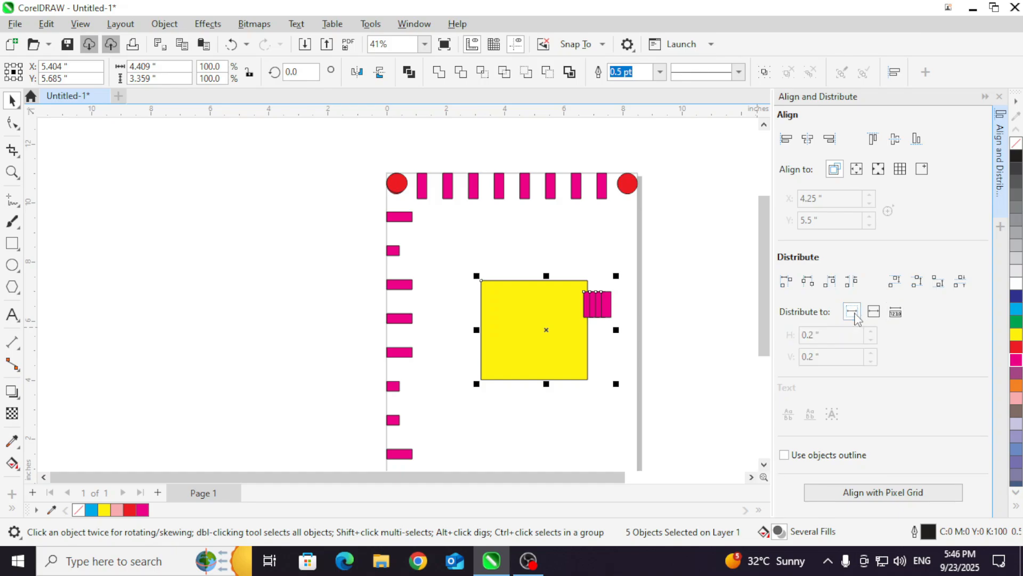
{"action": "left_click", "coordinate": [873, 316]}
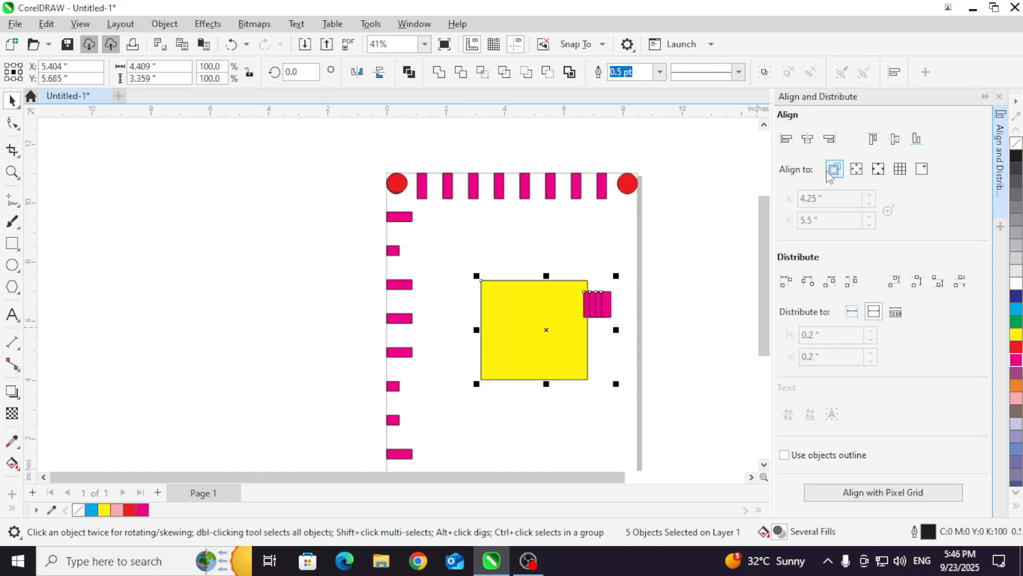
{"action": "key", "text": "Escape"}
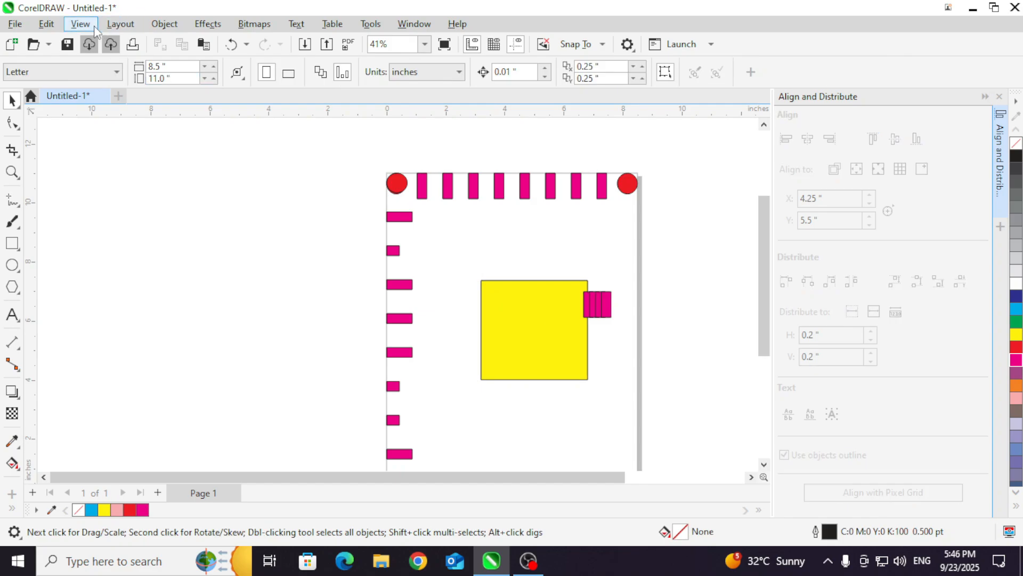
Step: Display the document grid
{"action": "left_click", "coordinate": [88, 28]}
{"action": "left_click", "coordinate": [81, 24]}
{"action": "left_click", "coordinate": [80, 23]}
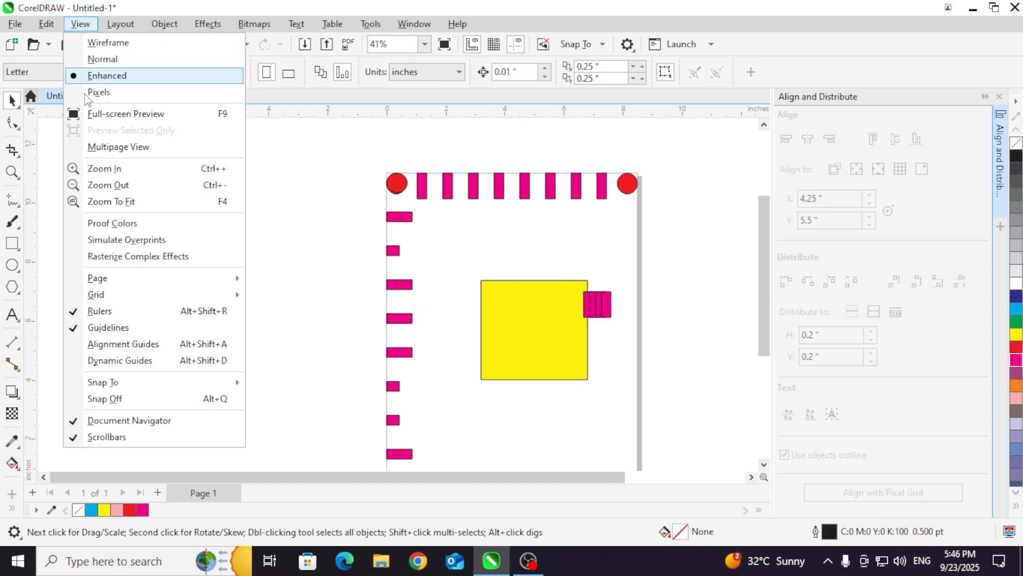
{"action": "mouse_move", "coordinate": [138, 300]}
{"action": "left_click", "coordinate": [299, 292]}
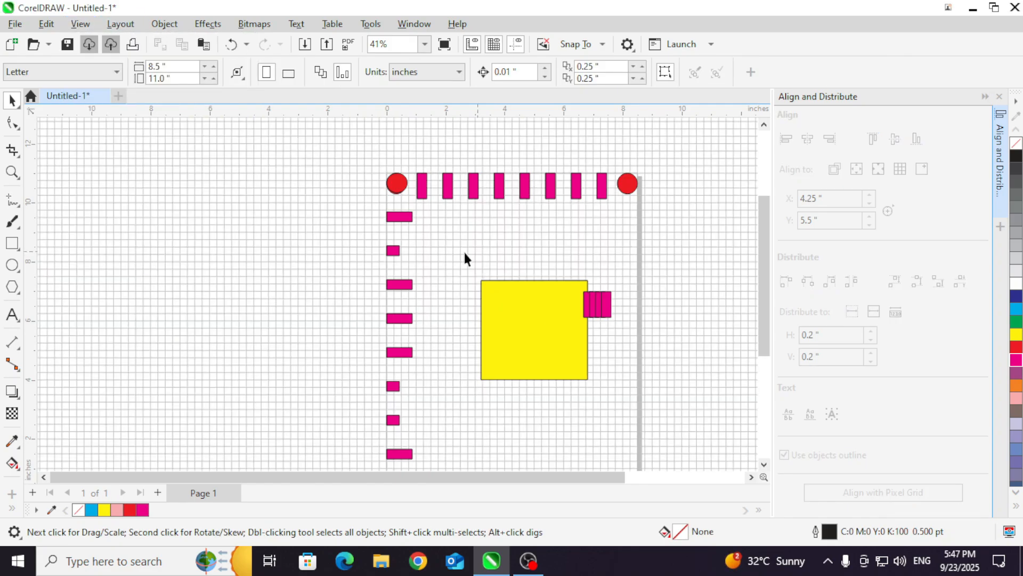
Step: Move the horizontal magenta row down to just above the yellow square and align its top edges to the grid
{"action": "scroll", "coordinate": [450, 352], "scroll_direction": "up", "scroll_amount": 1}
{"action": "scroll", "coordinate": [488, 254], "scroll_direction": "down", "scroll_amount": 1}
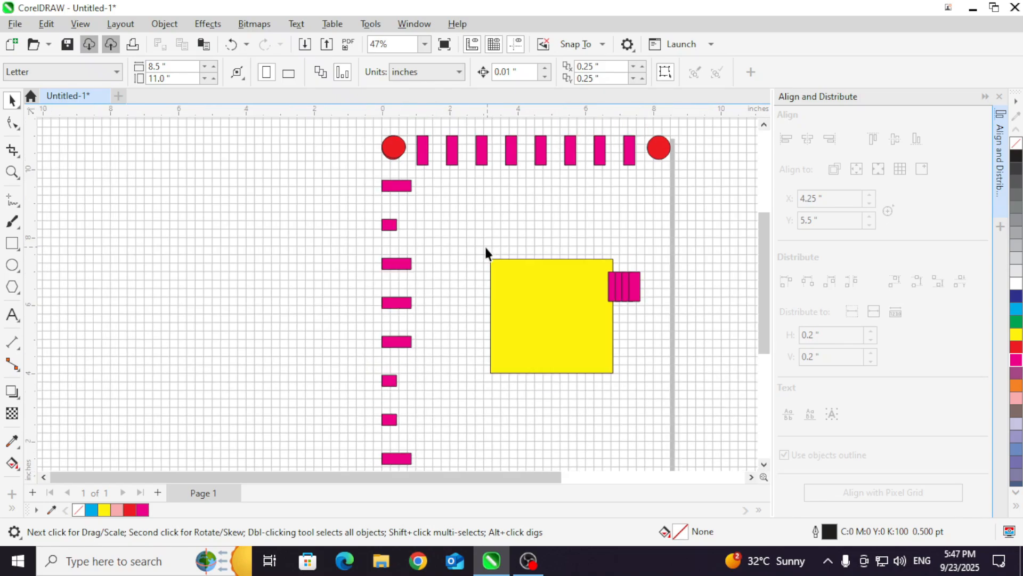
{"action": "scroll", "coordinate": [453, 132], "scroll_direction": "up", "scroll_amount": 1}
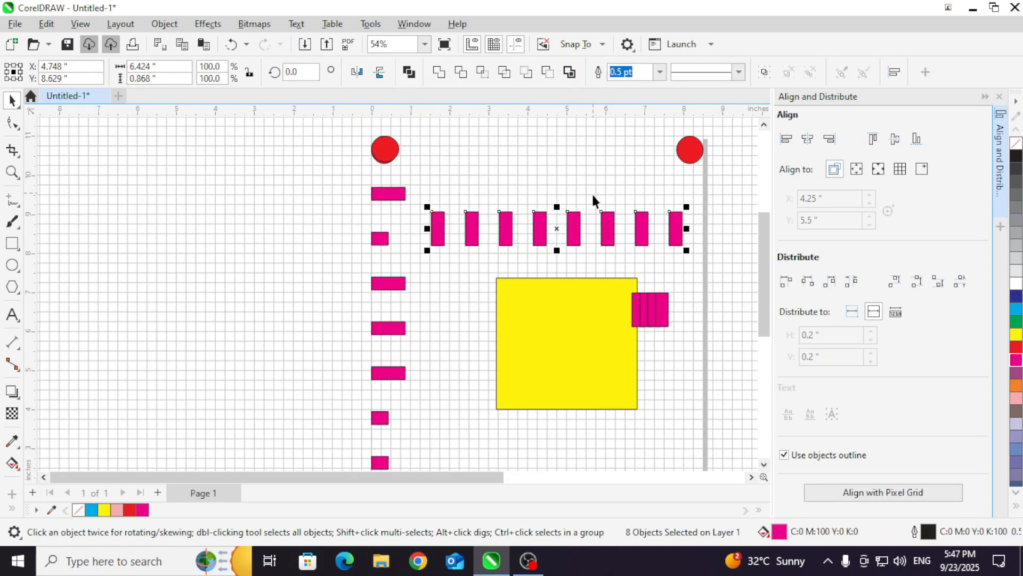
{"action": "left_click", "coordinate": [900, 169]}
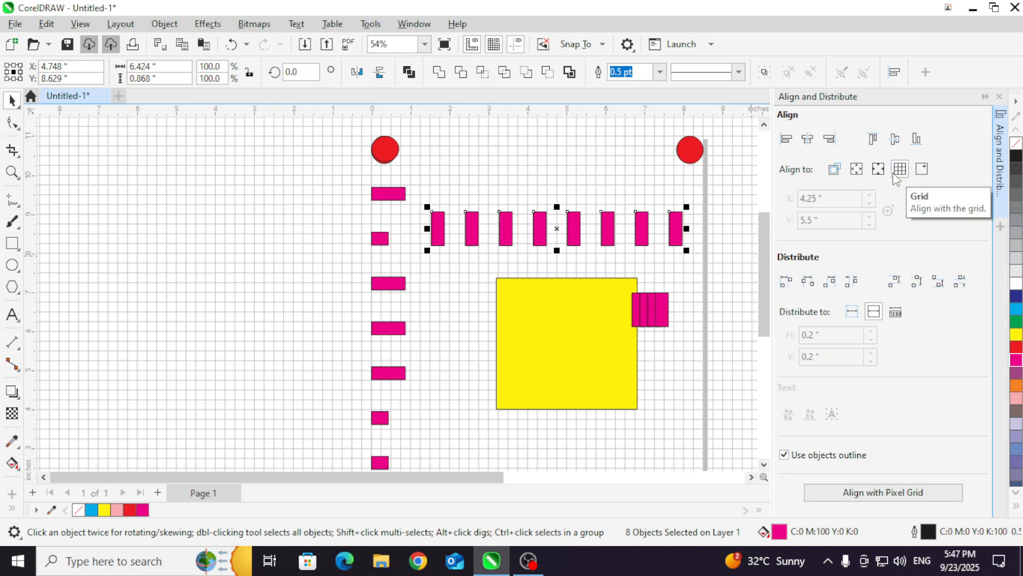
{"action": "left_click", "coordinate": [873, 138]}
{"action": "scroll", "coordinate": [578, 221], "scroll_direction": "up", "scroll_amount": 1}
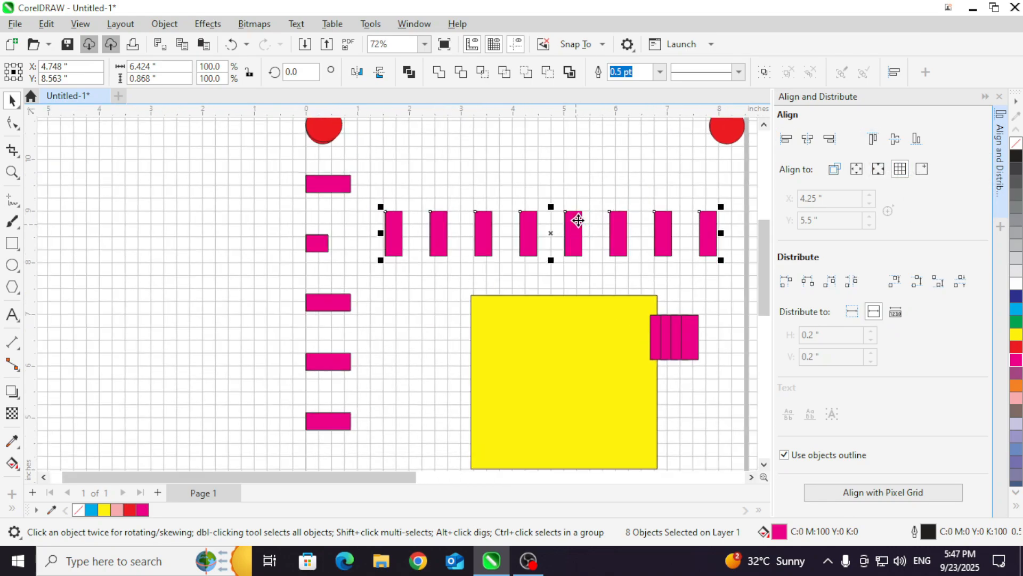
{"action": "scroll", "coordinate": [579, 221], "scroll_direction": "up", "scroll_amount": 2}
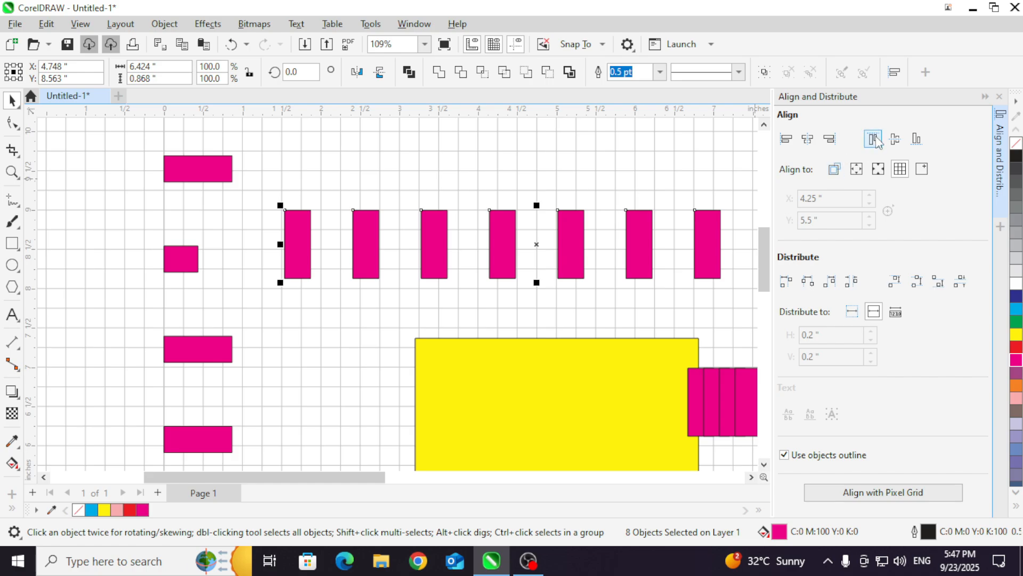
Step: Align the horizontal row to the grid by its vertical centers, and then by its bottom edges
{"action": "left_click", "coordinate": [891, 141]}
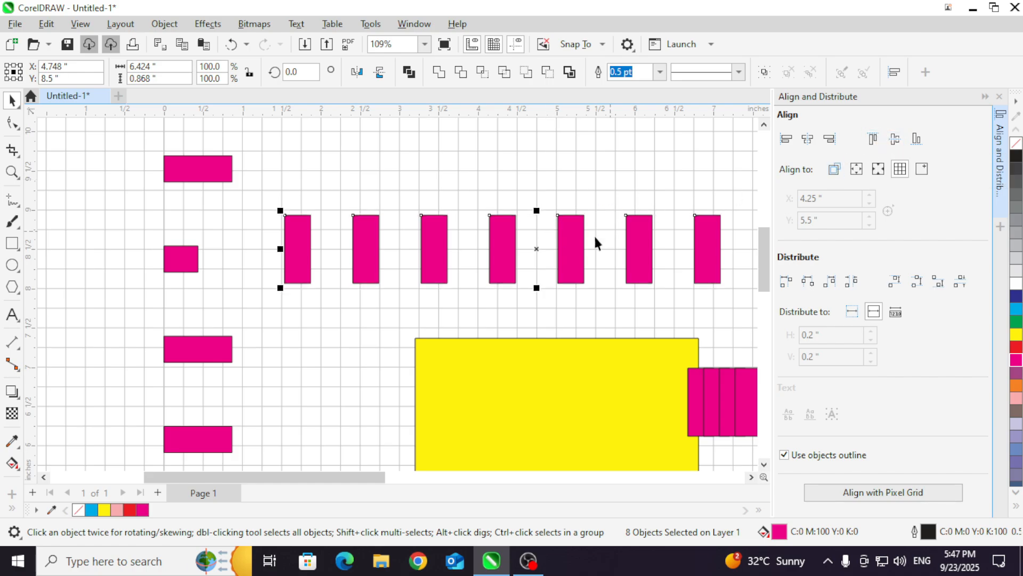
{"action": "left_click", "coordinate": [916, 140]}
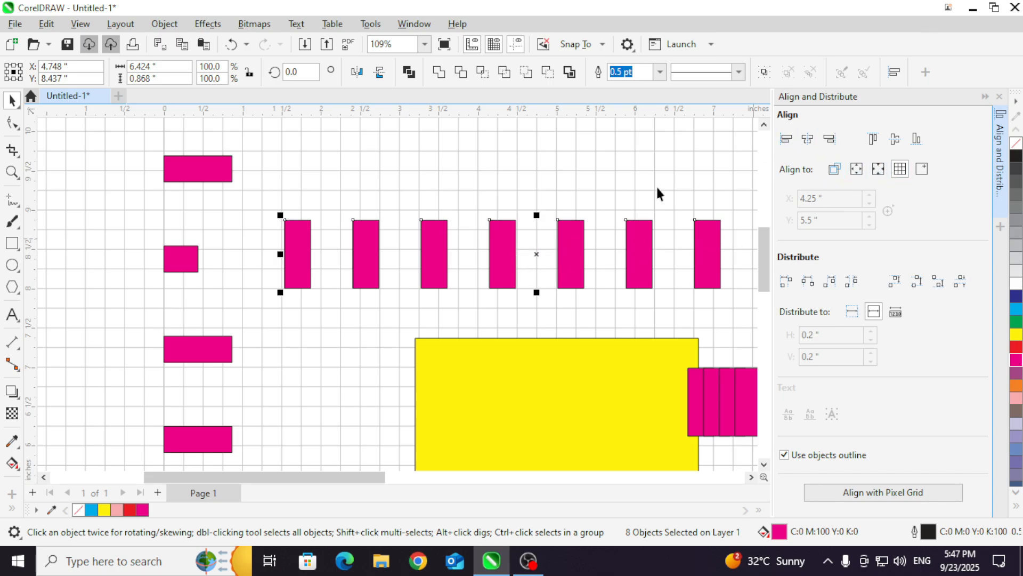
Step: Align the upper four magenta bars of the vertical column to the grid by their horizontal centers
{"action": "scroll", "coordinate": [372, 184], "scroll_direction": "down", "scroll_amount": 2}
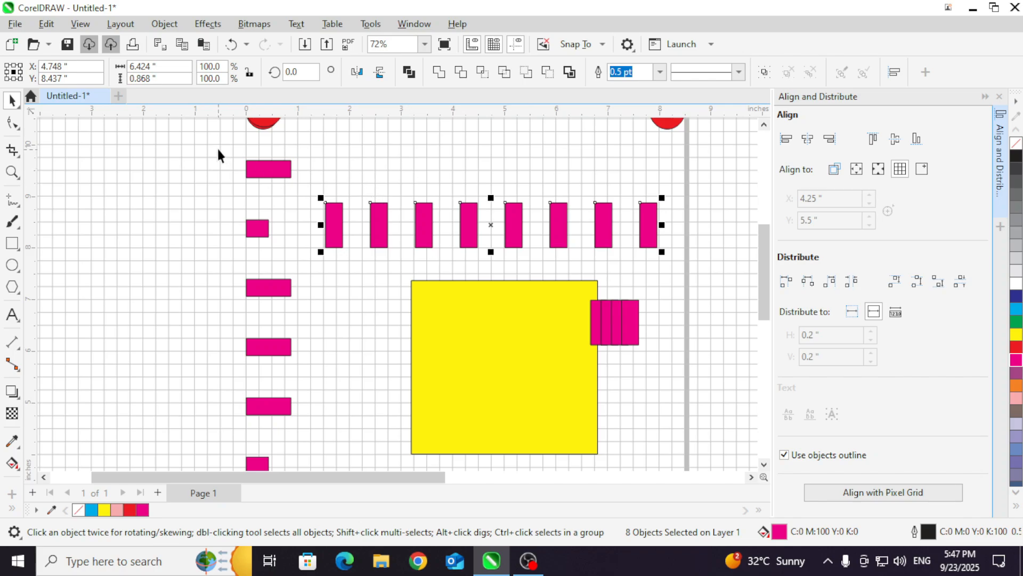
{"action": "left_click_drag", "start_coordinate": [218, 154], "coordinate": [305, 361]}
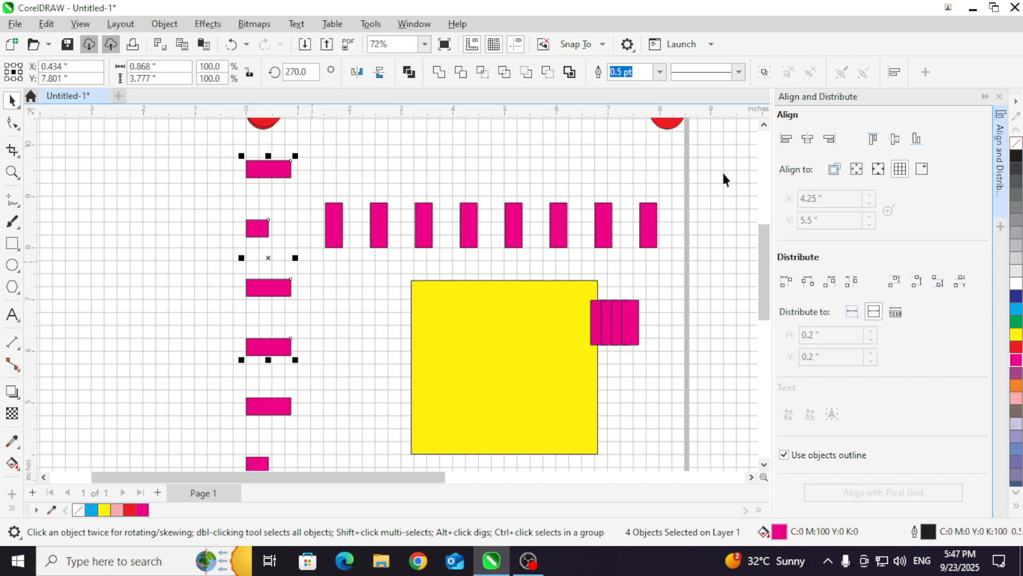
{"action": "left_click", "coordinate": [808, 139]}
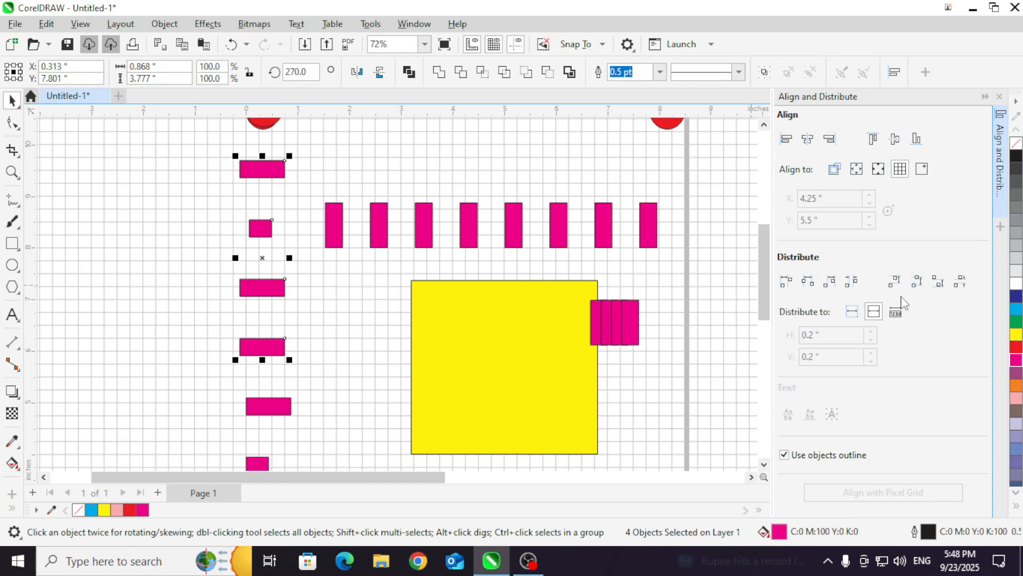
Step: Select the eight bars of the horizontal magenta row and hide the document grid
{"action": "scroll", "coordinate": [333, 286], "scroll_direction": "down", "scroll_amount": 3}
{"action": "left_click", "coordinate": [266, 239]}
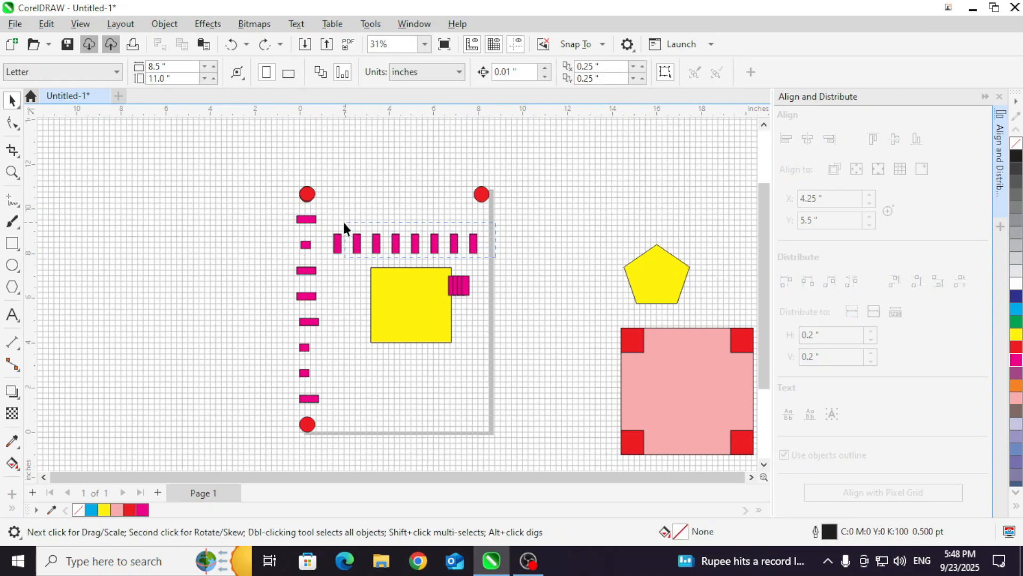
{"action": "left_click_drag", "start_coordinate": [344, 227], "coordinate": [328, 219]}
{"action": "left_click", "coordinate": [81, 24]}
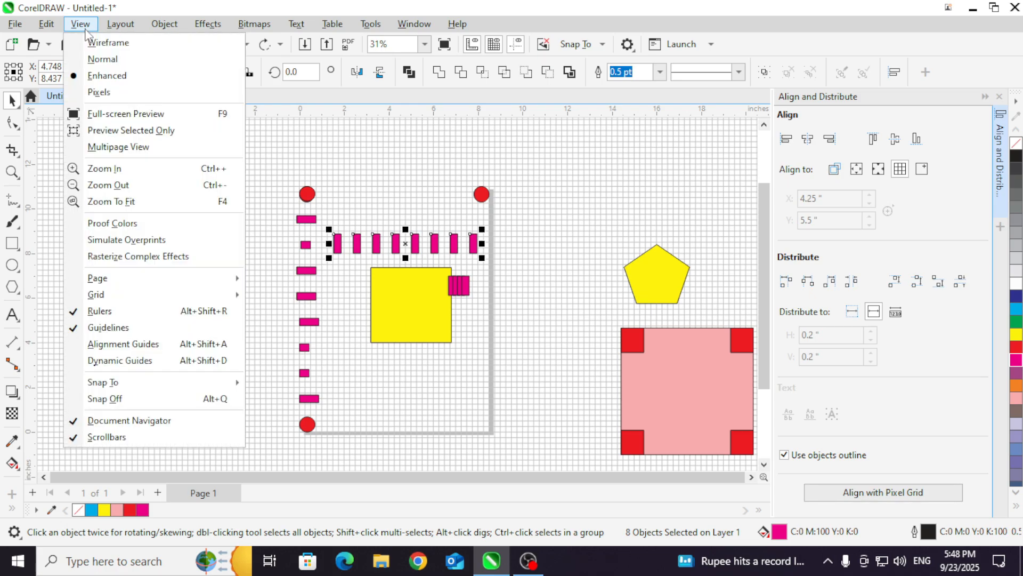
{"action": "left_click", "coordinate": [298, 295]}
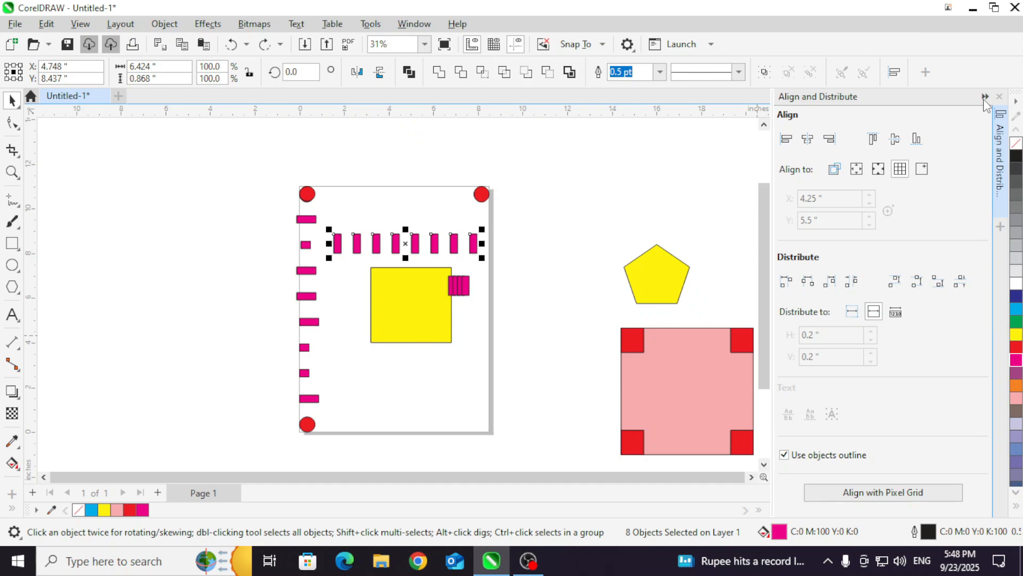
Step: Collapse the Align and Distribute docker, reopen it, and collapse it again
{"action": "left_click", "coordinate": [984, 97]}
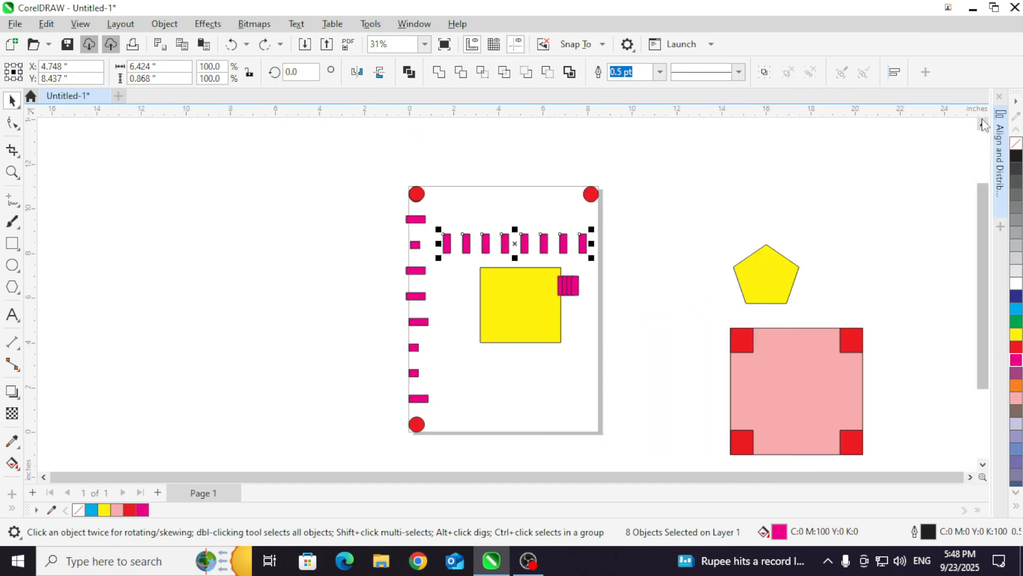
{"action": "left_click", "coordinate": [1001, 144]}
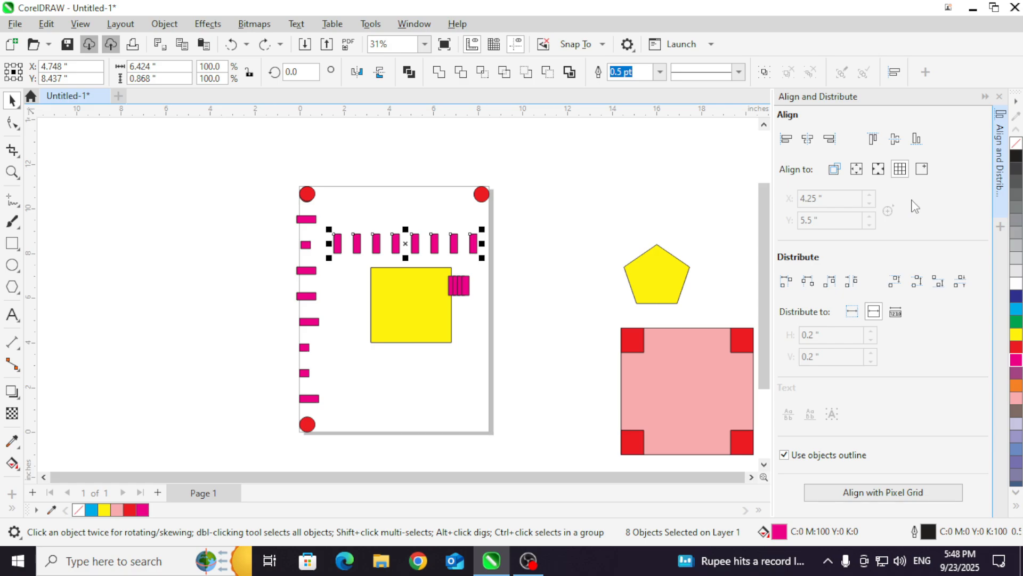
{"action": "left_click", "coordinate": [985, 96]}
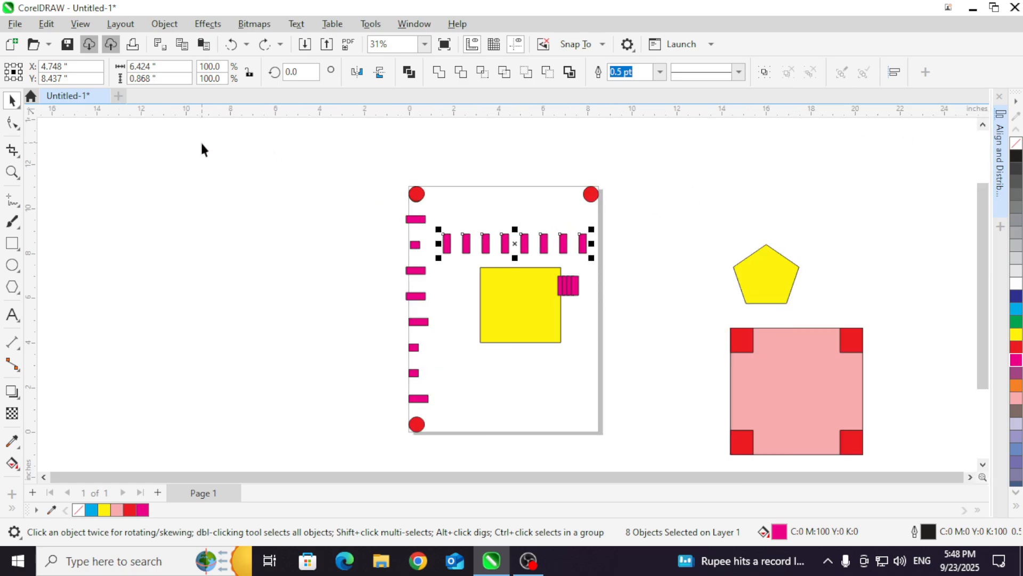
Step: Bring up the Align and Distribute commands available for the selected row
{"action": "left_click", "coordinate": [164, 24]}
{"action": "mouse_move", "coordinate": [291, 198]}
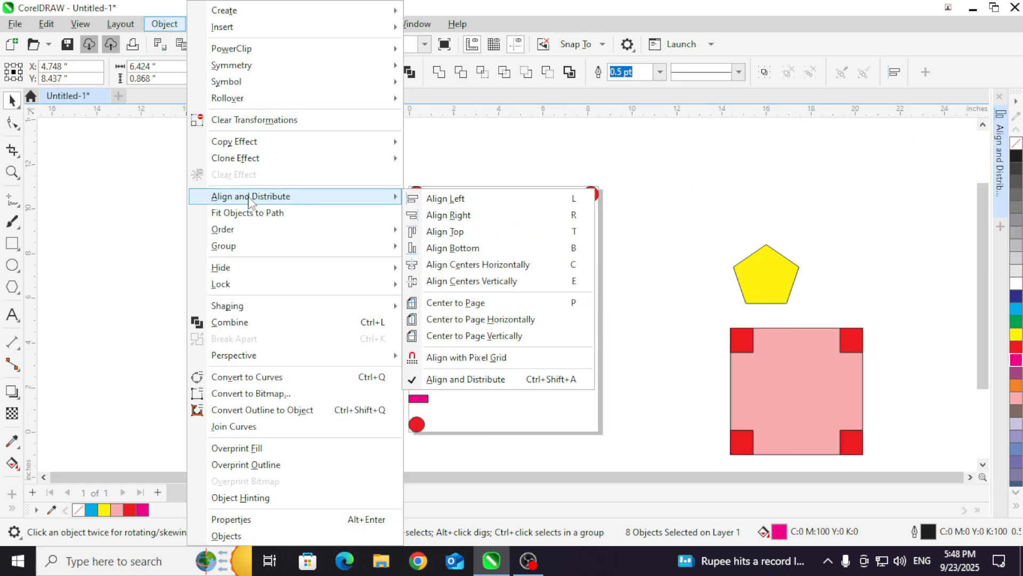